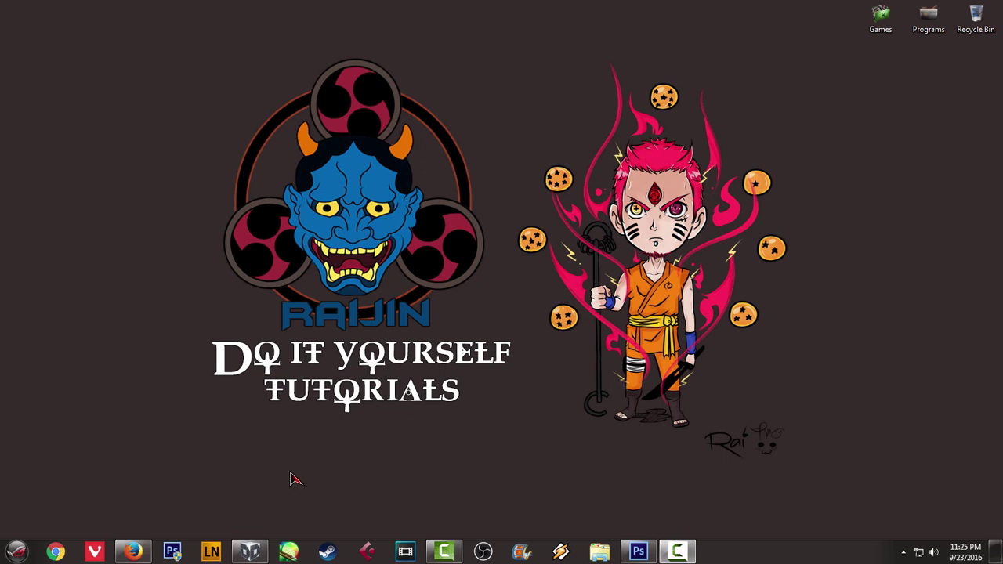
Switch to DesignDoll and view the mannequin from the side and front
click(263, 550)
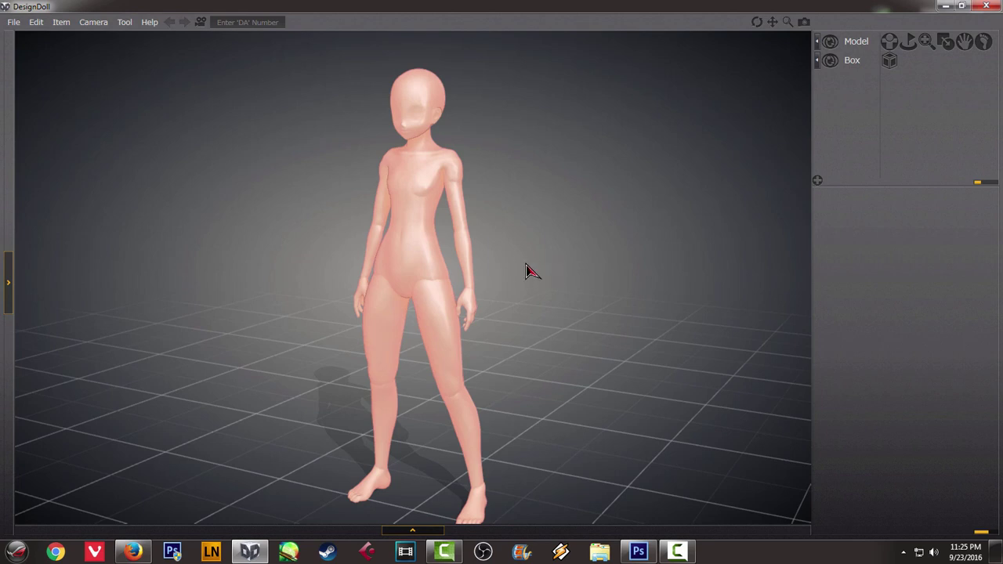
right_drag(270, 260, 508, 280)
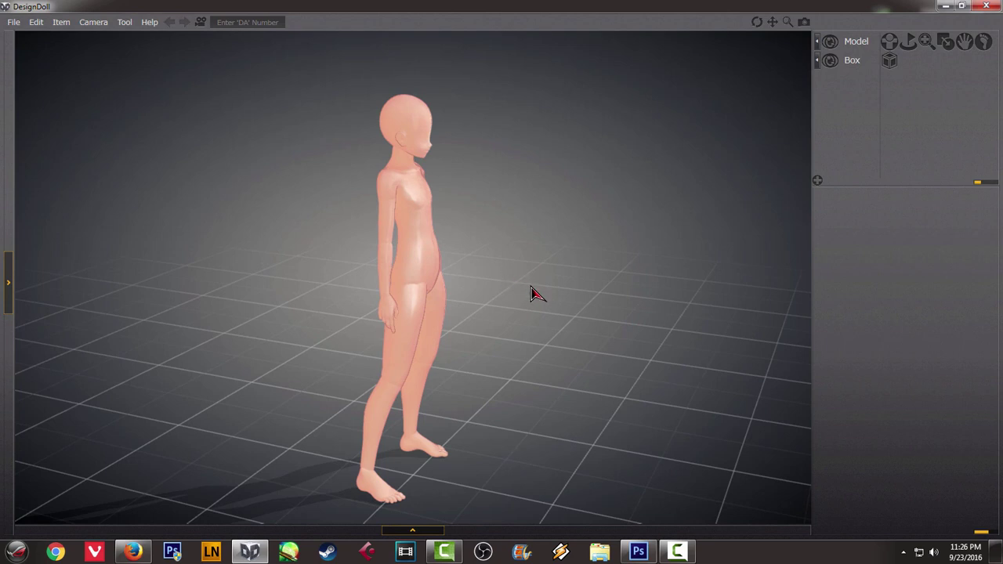
mouse_move(542, 286)
right_down()
mouse_move(375, 286)
mouse_move(507, 293)
mouse_move(447, 291)
right_up()
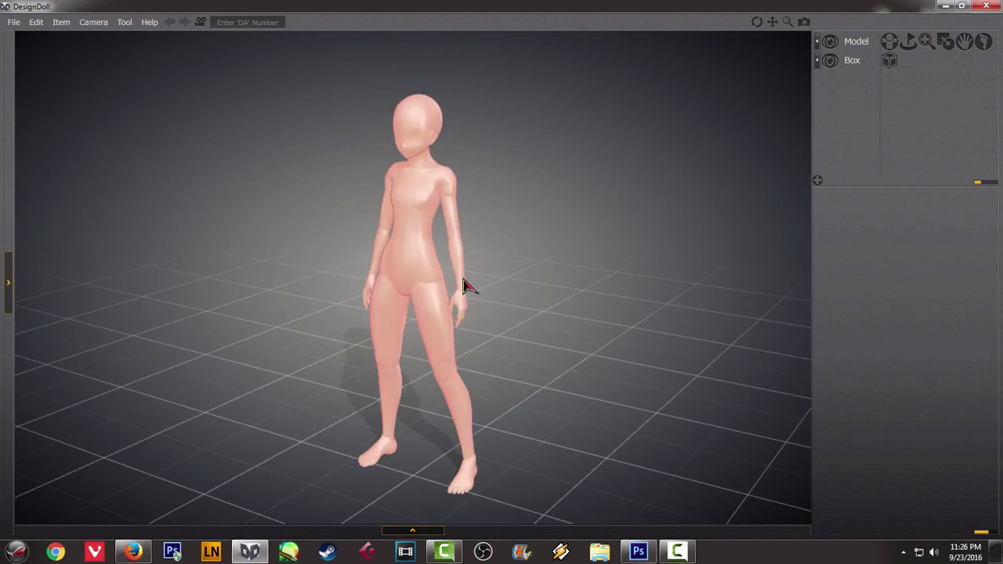
Look through the model's chest, waist, arm and leg looks, returning to the head looks
click(947, 42)
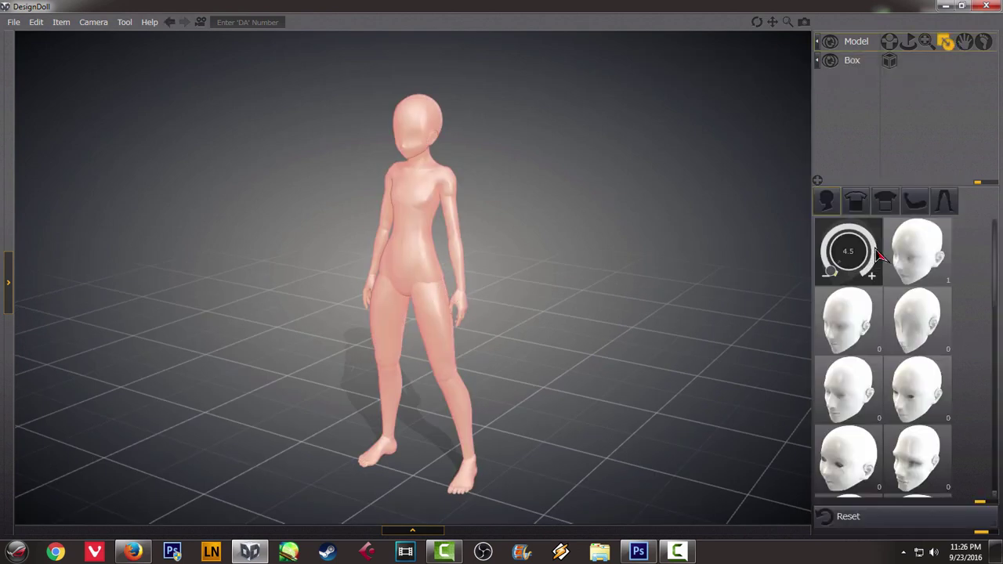
click(861, 216)
click(889, 218)
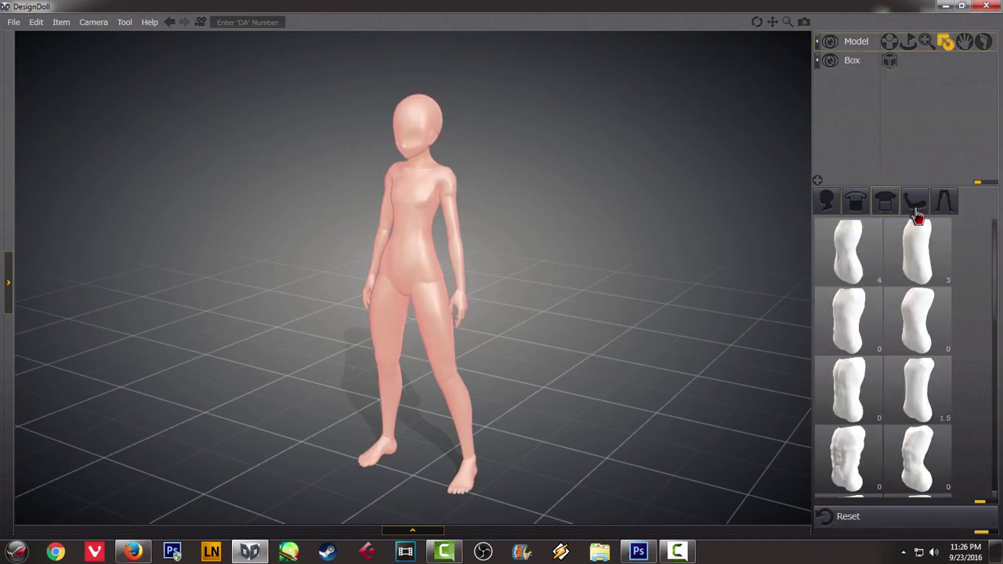
click(919, 210)
click(944, 205)
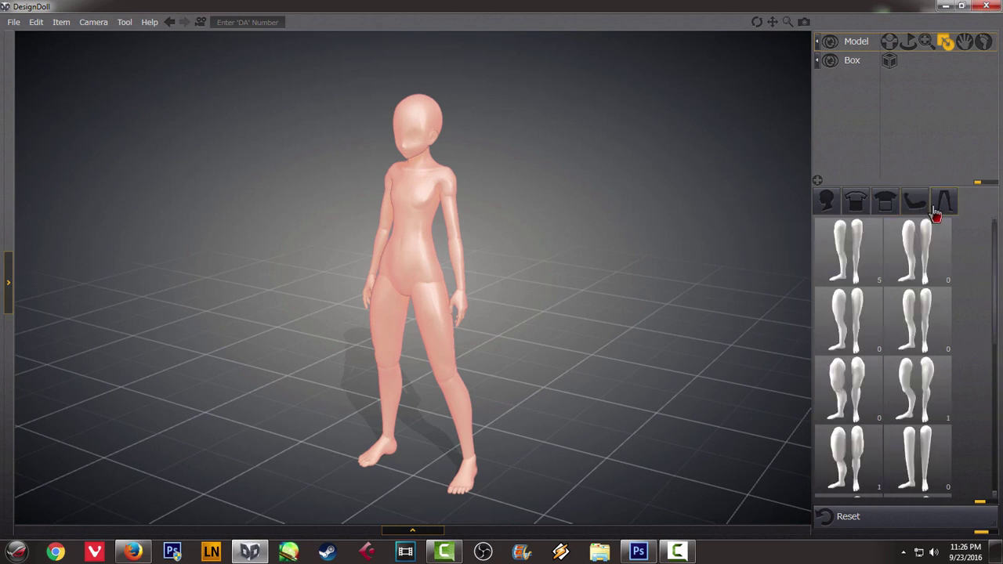
click(827, 213)
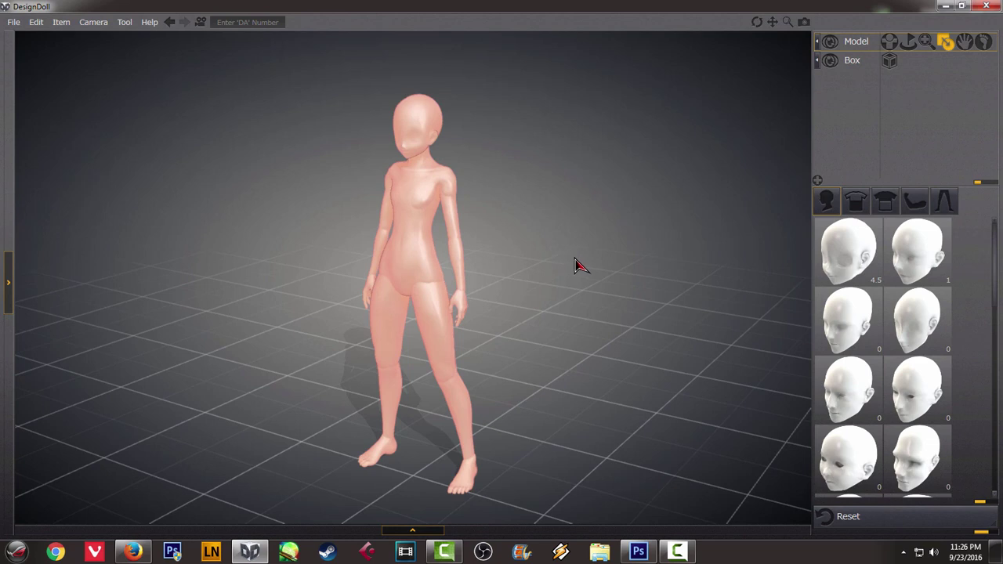
Set the third head look's strength to 15 for the model's face
scroll(559, 264, up, 2)
right_drag(546, 256, 620, 258)
scroll(553, 256, down, 1)
mouse_move(553, 264)
right_down()
mouse_move(639, 260)
mouse_move(555, 264)
right_up()
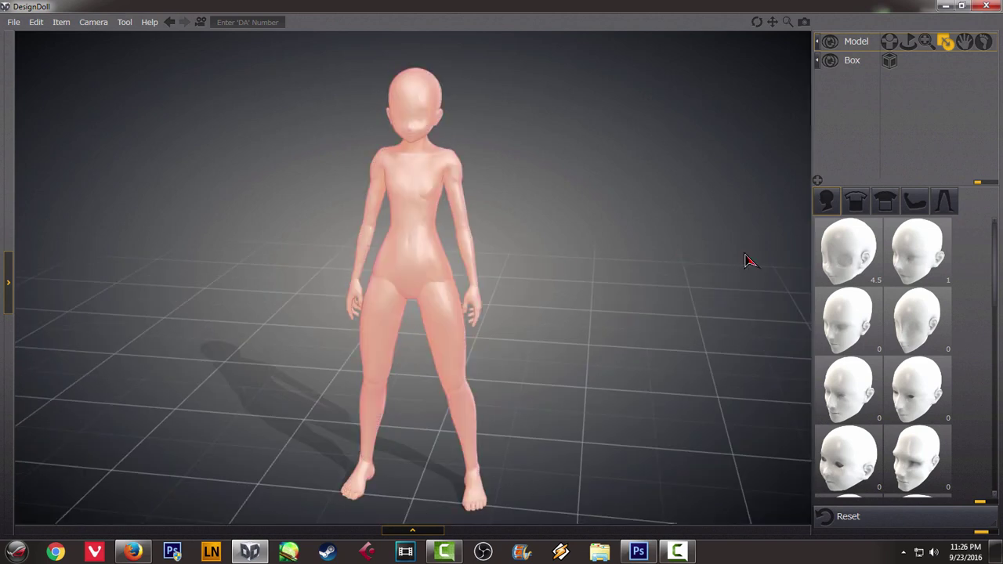
mouse_move(928, 269)
mouse_move(861, 333)
drag(838, 345, 822, 329)
mouse_move(555, 321)
right_down()
mouse_move(667, 327)
mouse_move(593, 333)
mouse_move(546, 330)
mouse_move(611, 331)
mouse_move(663, 316)
right_up()
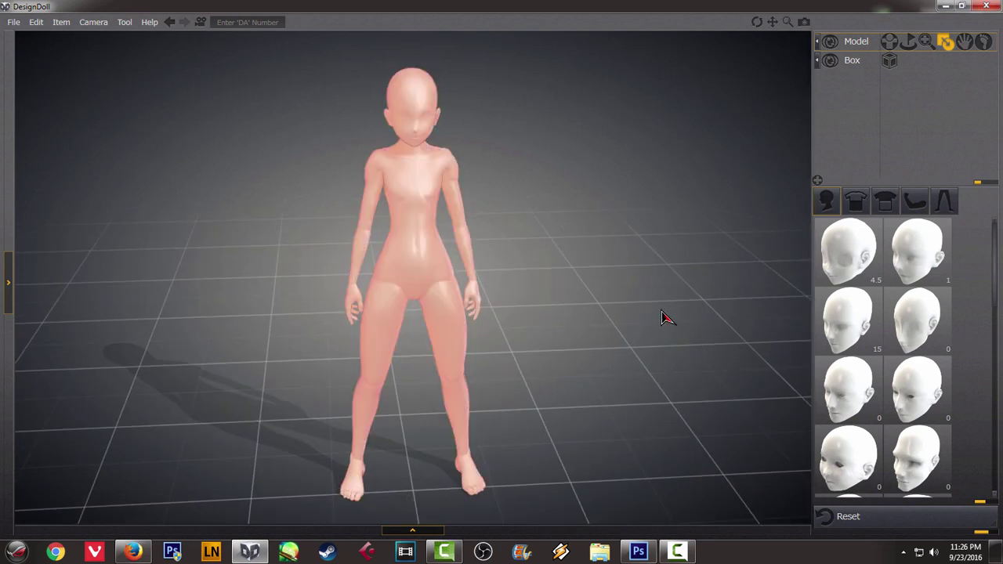
Raise the first chest look's strength to about 22
click(858, 205)
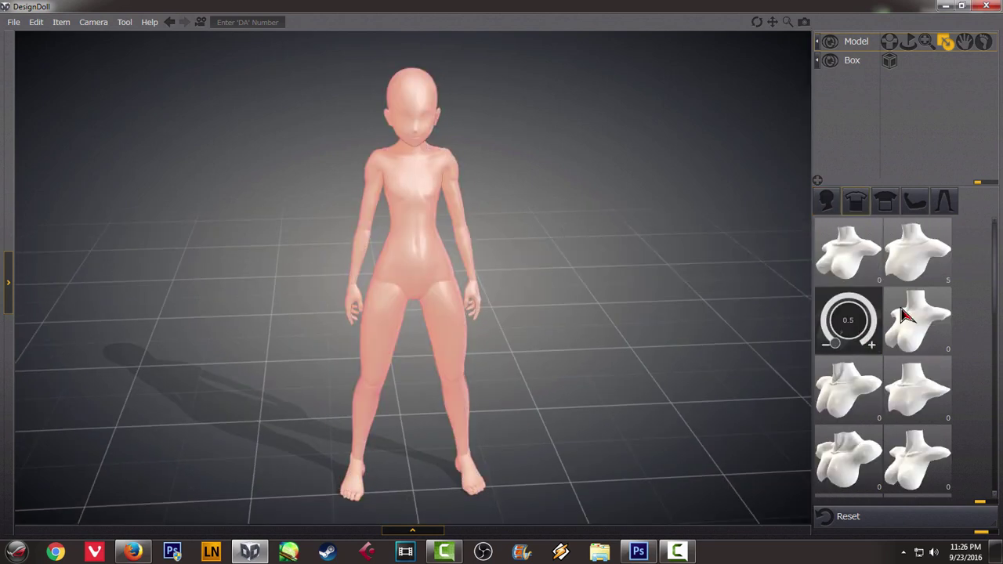
mouse_move(874, 269)
drag(842, 280, 828, 260)
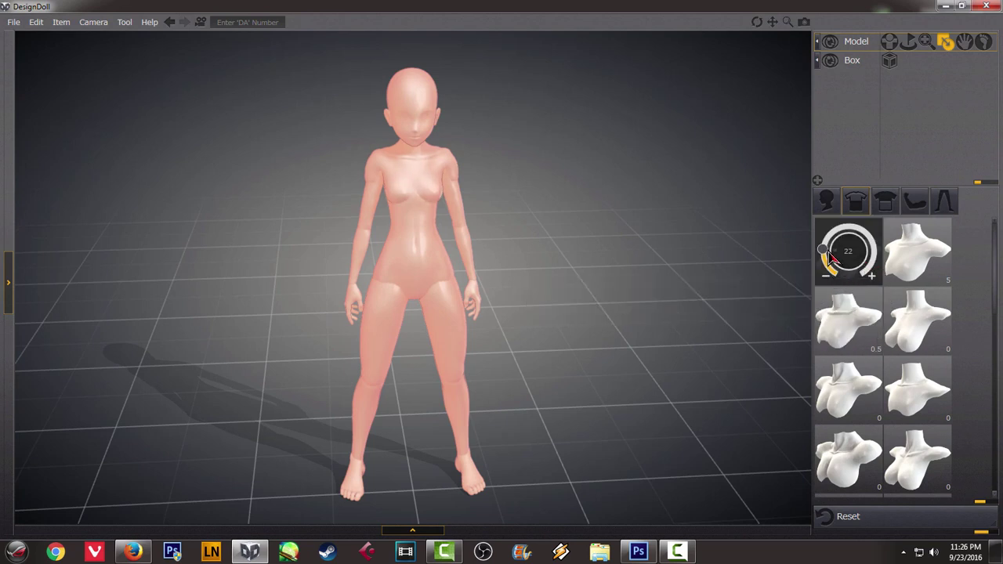
drag(828, 259, 826, 251)
Set the first waist look's strength to 28
click(886, 204)
right_drag(603, 371, 671, 362)
right_drag(571, 325, 631, 317)
mouse_move(863, 269)
drag(833, 271, 829, 245)
Slightly raise the strength of the eleventh waist look, the slim one two rows below the muscular abdomen
scroll(889, 373, down, 1)
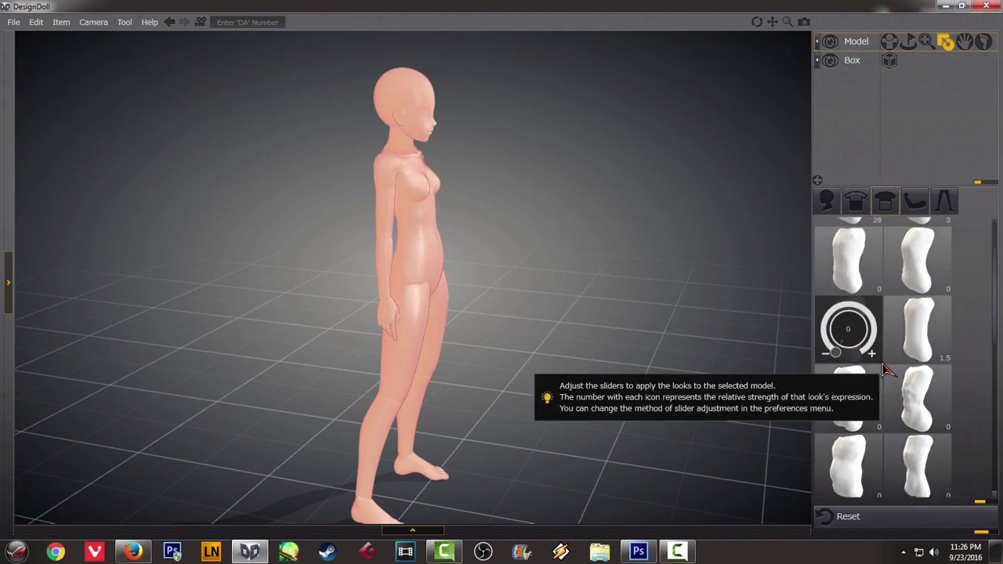
scroll(883, 367, down, 2)
right_drag(636, 352, 531, 356)
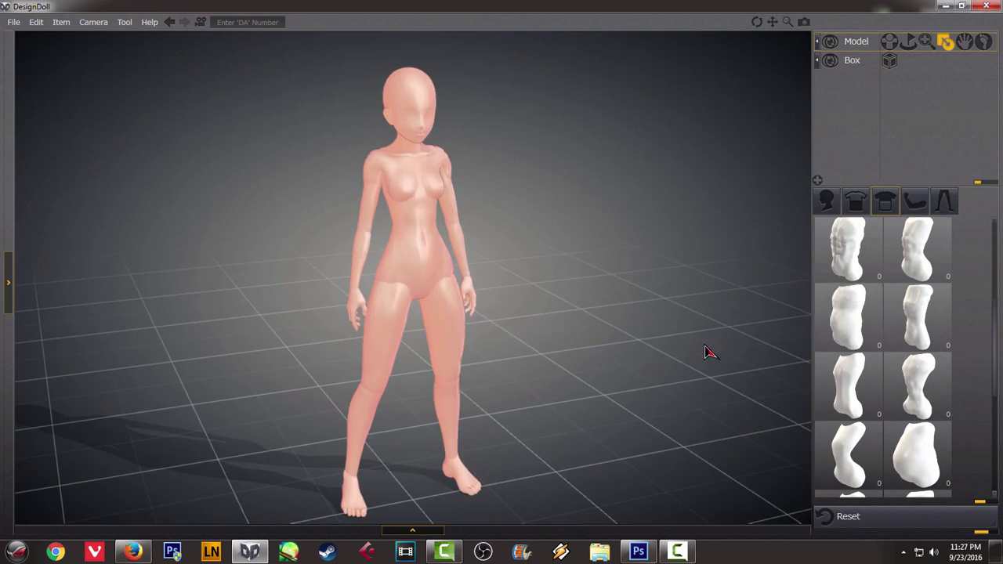
mouse_move(889, 338)
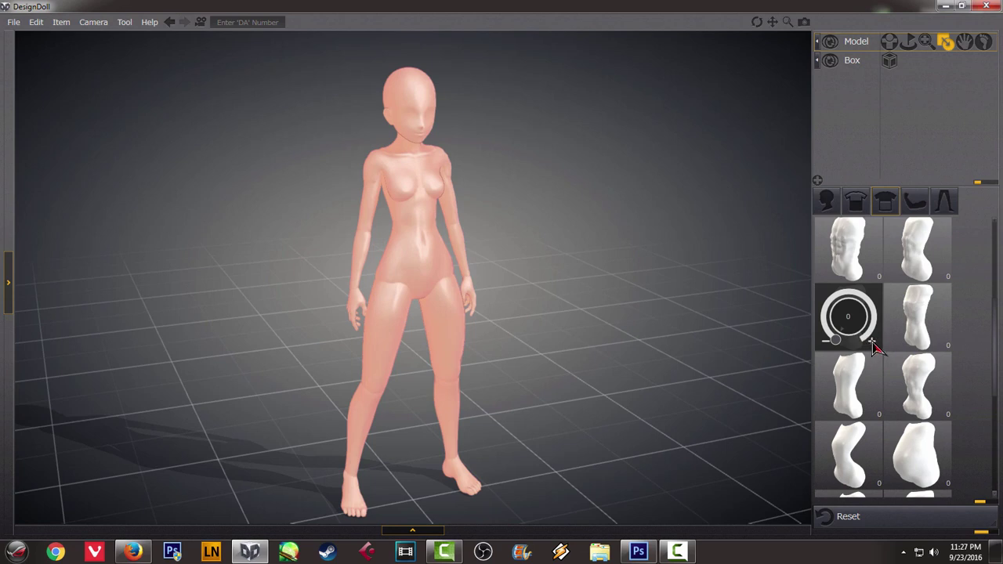
mouse_move(843, 387)
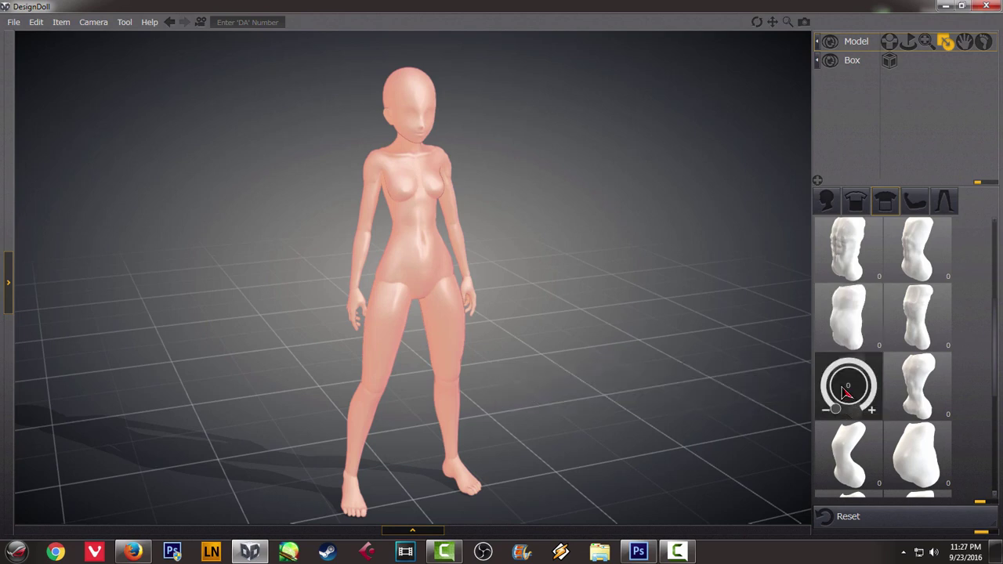
drag(835, 408, 827, 399)
right_drag(615, 384, 687, 326)
Set the fourth leg look's strength to 28
click(943, 203)
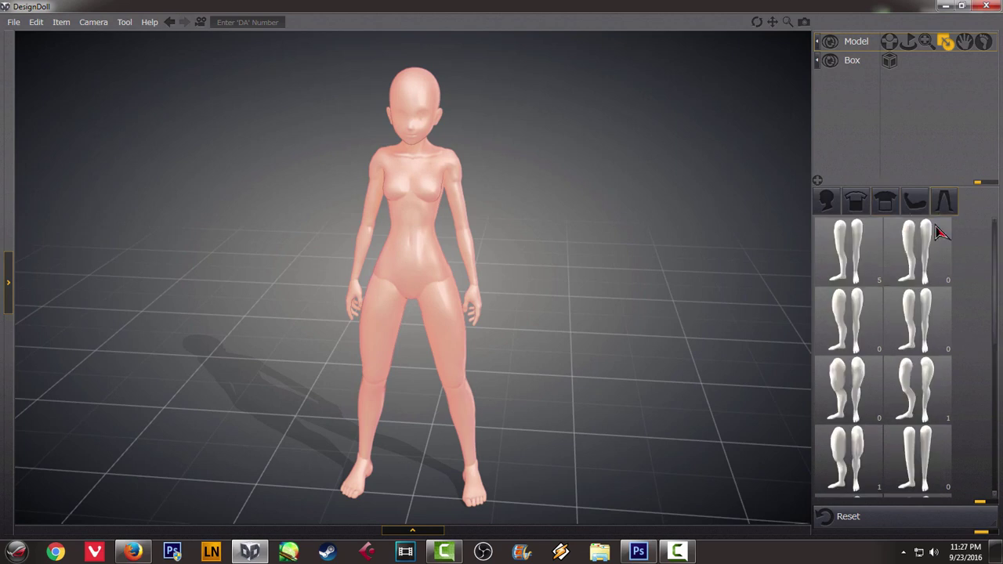
drag(912, 343, 898, 316)
mouse_move(600, 363)
right_down()
mouse_move(725, 342)
mouse_move(572, 350)
mouse_move(410, 331)
mouse_move(614, 335)
mouse_move(521, 336)
mouse_move(540, 329)
mouse_move(489, 320)
mouse_move(642, 315)
right_up()
scroll(540, 324, up, 3)
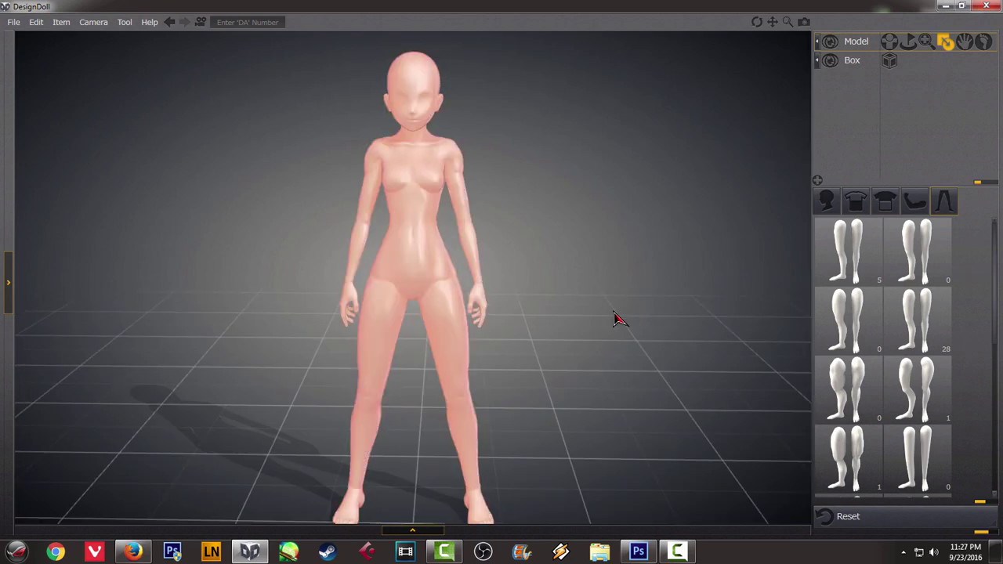
Activate the bone scaling tool with mirroring and slightly adjust the head bone's length
click(926, 43)
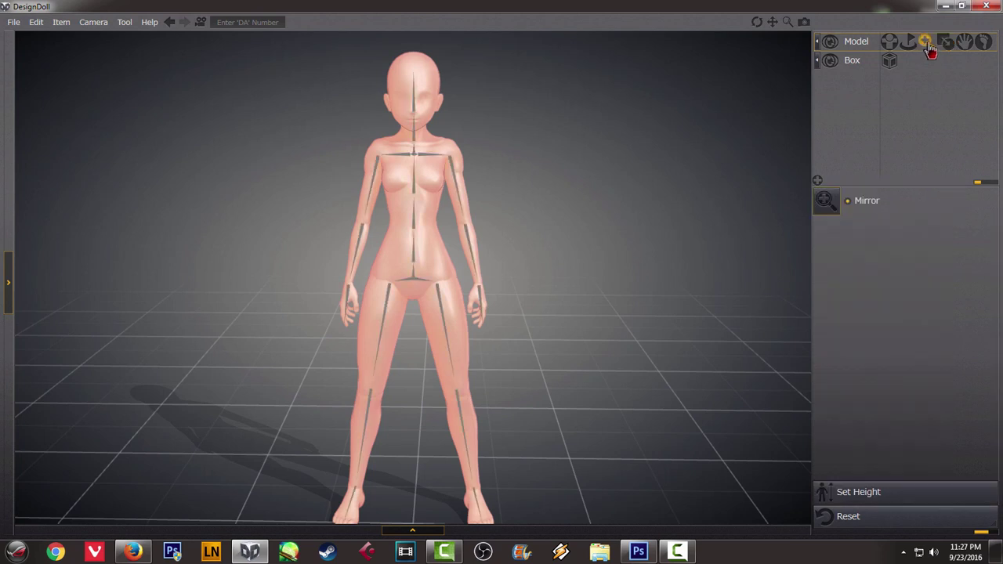
right_drag(641, 191, 369, 215)
right_drag(513, 146, 531, 179)
click(427, 98)
drag(417, 64, 417, 62)
click(417, 65)
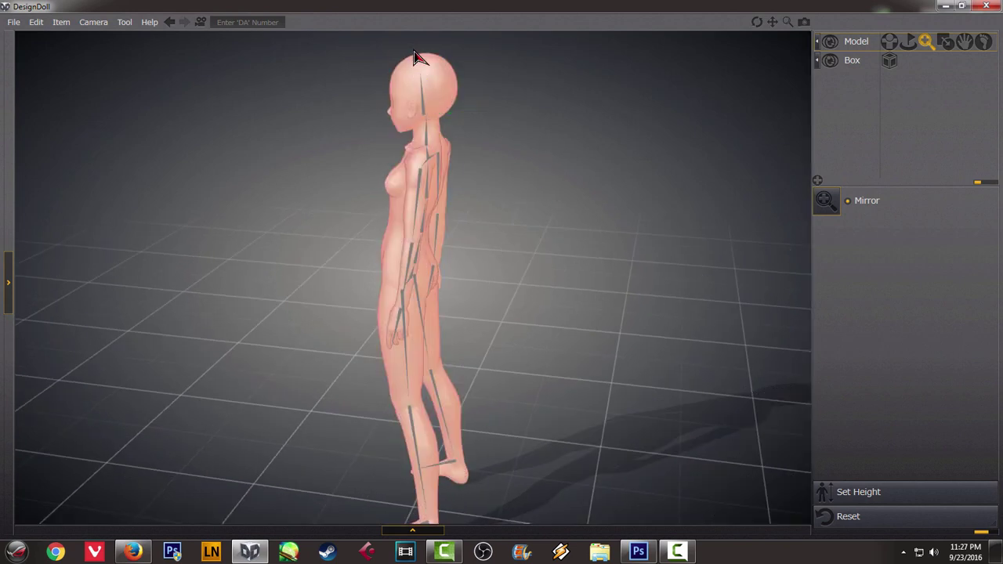
Adjust the length and depth of the head bone at the neck from the side and back
right_drag(507, 105, 442, 105)
click(424, 124)
drag(423, 124, 420, 108)
right_drag(451, 204, 342, 195)
drag(446, 135, 435, 133)
right_drag(473, 180, 448, 168)
drag(451, 137, 437, 133)
Refine the head's depth and narrow it to a Thickness X of about 0.91
right_drag(456, 157, 623, 177)
mouse_move(475, 182)
right_down()
mouse_move(602, 183)
mouse_move(577, 191)
mouse_move(529, 180)
mouse_move(478, 133)
mouse_move(457, 95)
right_up()
scroll(551, 178, up, 2)
drag(457, 100, 460, 102)
right_drag(470, 136, 623, 135)
drag(385, 96, 402, 102)
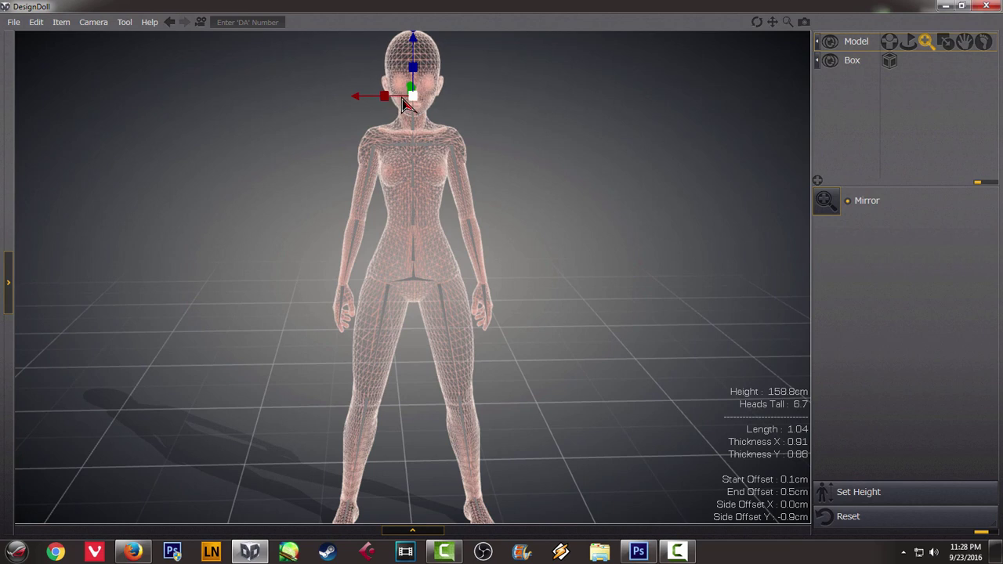
Select the pelvis bone and deepen the hips to a Thickness Y of about 0.97
click(538, 143)
scroll(502, 150, down, 1)
right_drag(500, 150, 561, 155)
right_drag(523, 217, 540, 237)
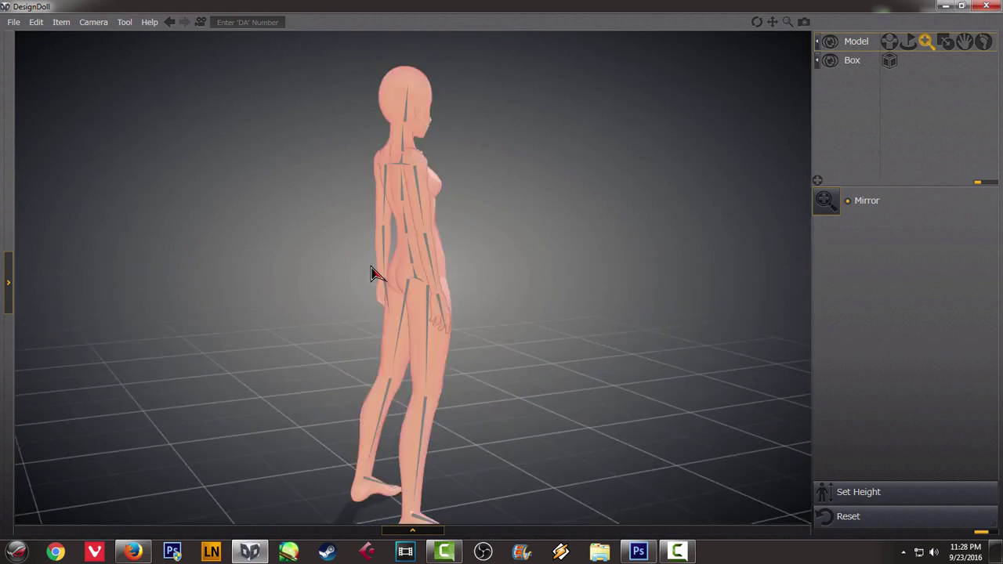
click(415, 280)
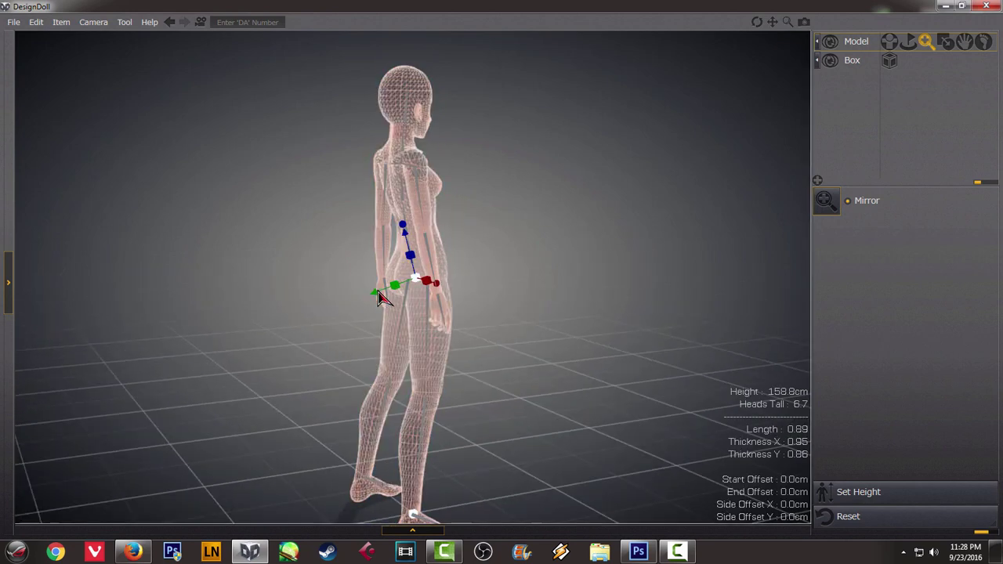
right_drag(347, 302, 442, 282)
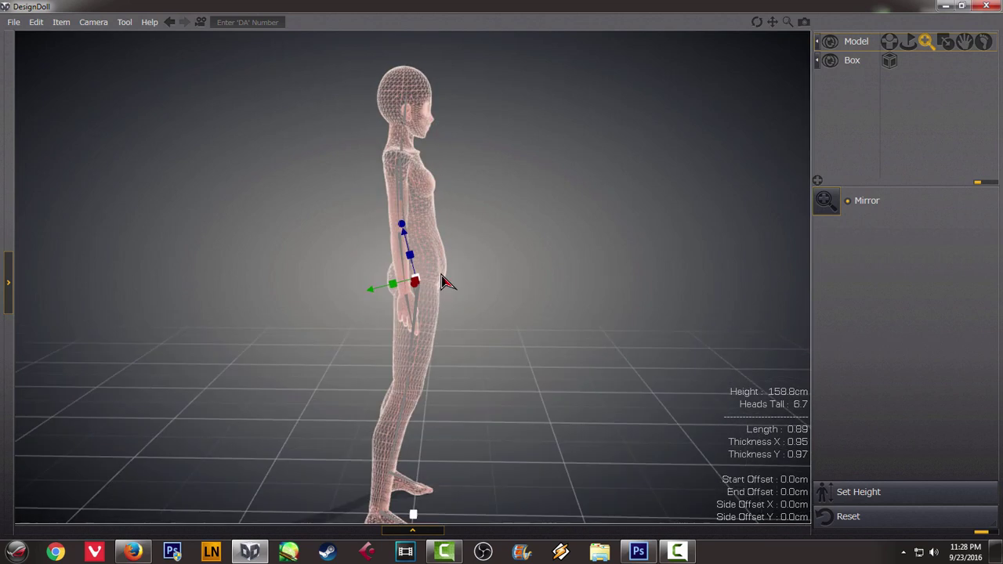
Set the lower spine bone's End Offset to about -0.5 cm
right_drag(476, 251, 413, 226)
click(413, 226)
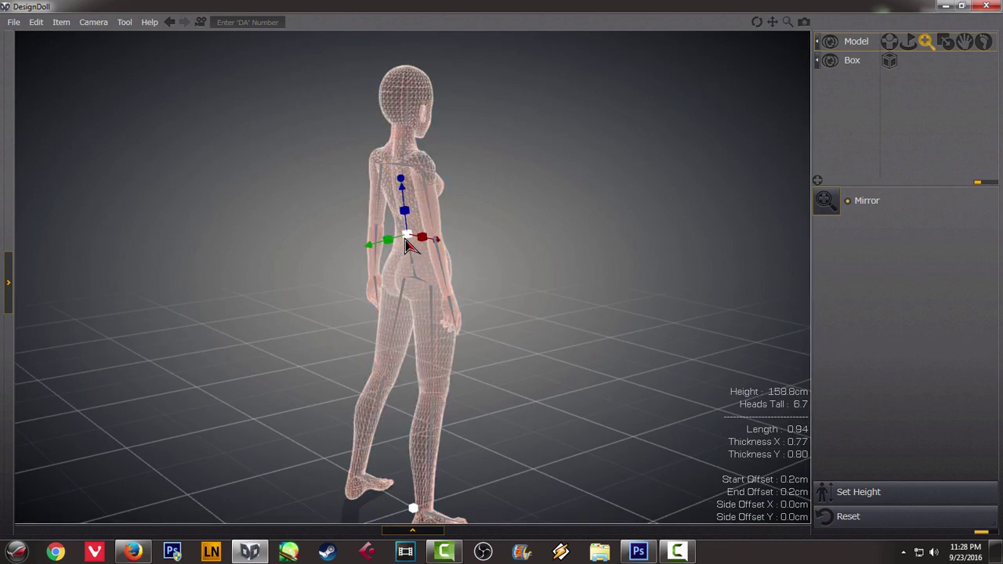
click(350, 261)
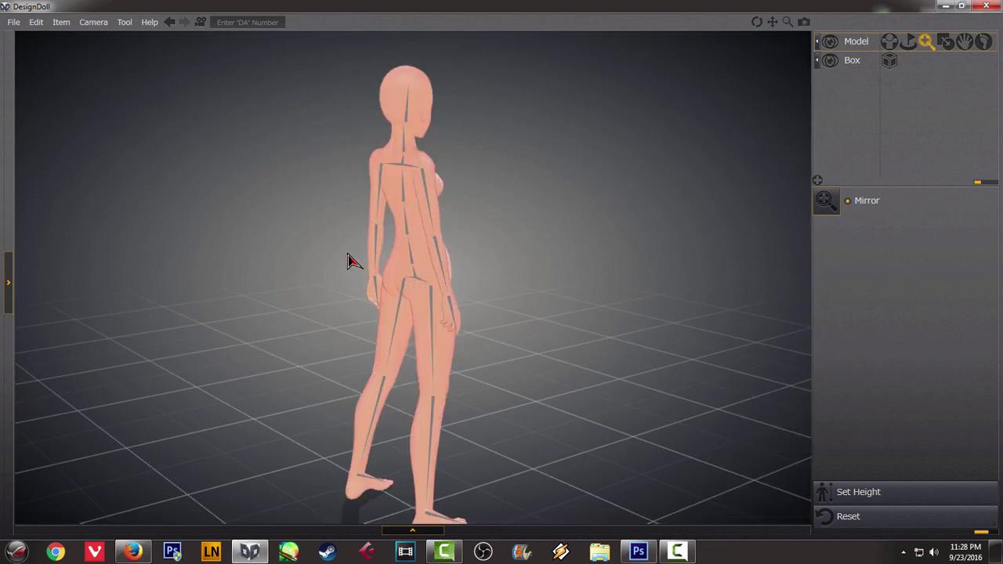
click(416, 250)
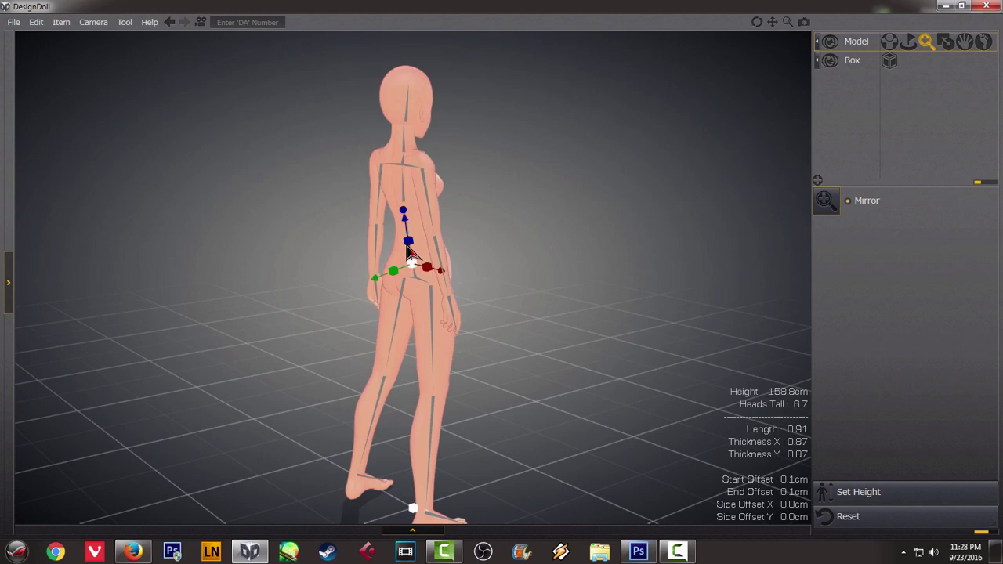
drag(406, 222, 453, 249)
right_drag(450, 243, 279, 242)
right_drag(501, 246, 429, 242)
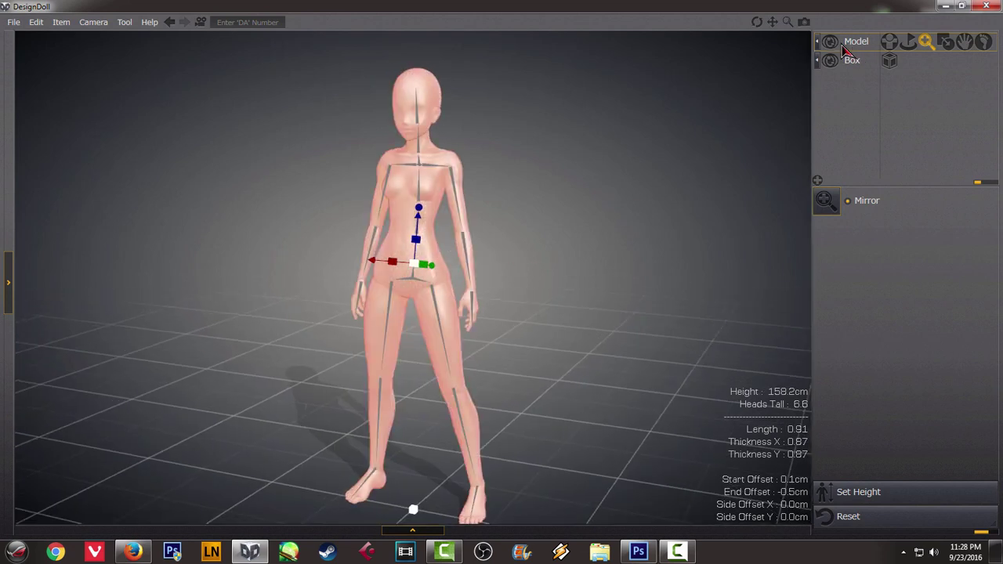
Activate the posing tool and bring the model's legs close together with slightly bent knees
click(889, 42)
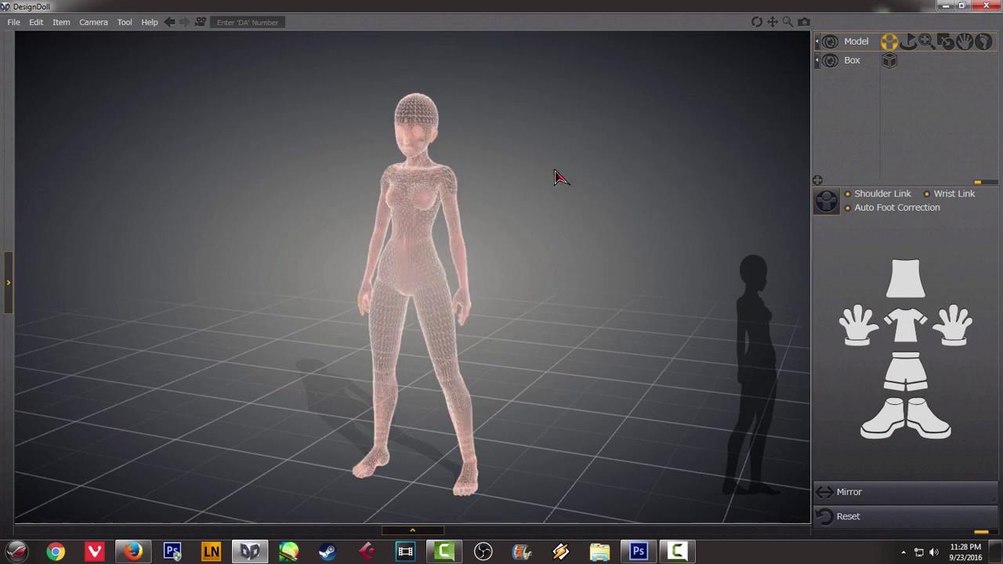
right_drag(555, 171, 671, 153)
scroll(643, 167, up, 2)
right_drag(583, 295, 530, 315)
scroll(530, 315, down, 1)
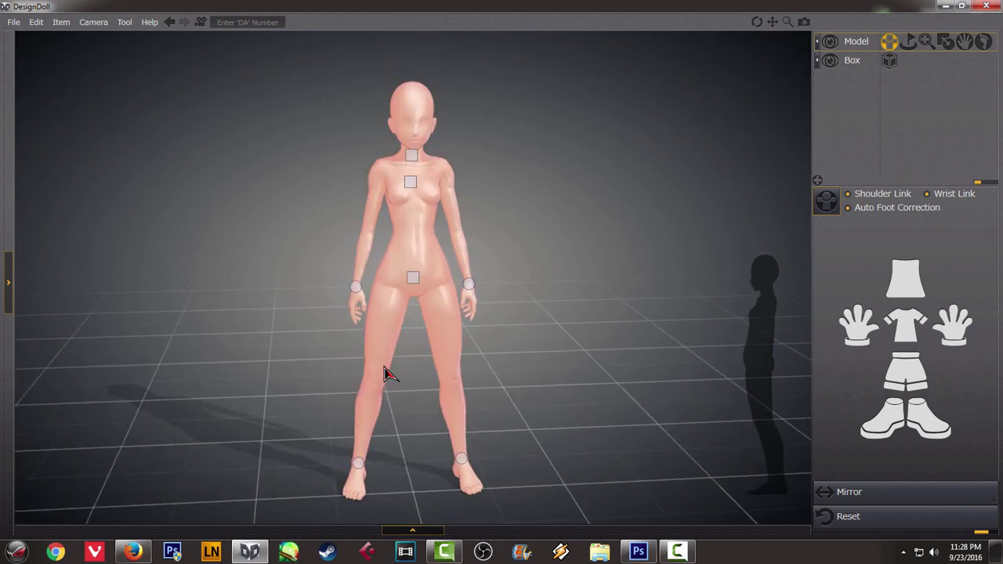
right_drag(379, 362, 392, 363)
right_drag(571, 352, 483, 359)
right_drag(385, 340, 345, 250)
right_drag(396, 322, 384, 186)
right_click(372, 173)
right_drag(475, 228, 408, 330)
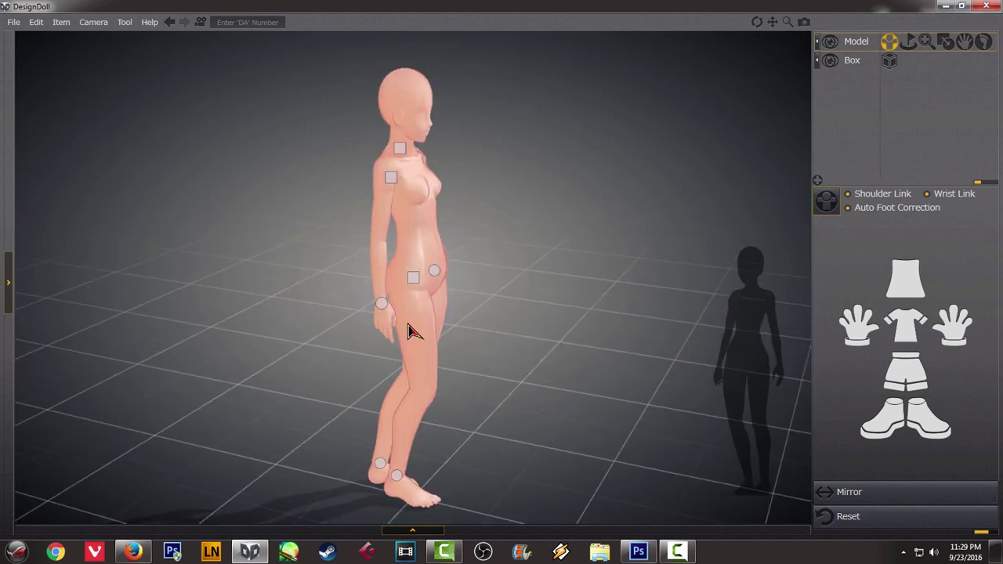
Place the model's right hand on its hip with the elbow bent outward
drag(391, 331, 383, 268)
right_drag(442, 301, 339, 306)
mouse_move(362, 267)
mouse_down()
mouse_move(335, 227)
mouse_move(365, 270)
mouse_up()
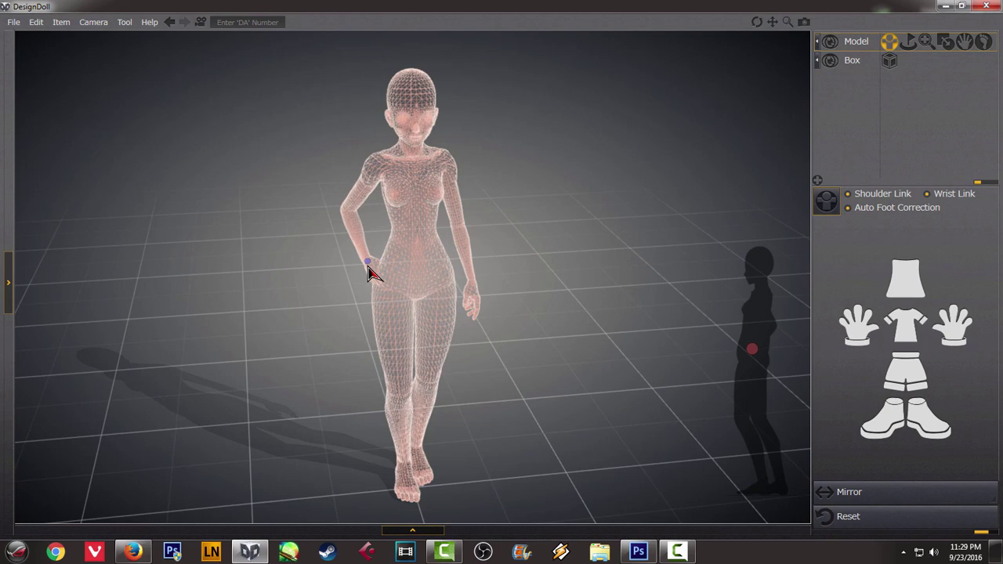
drag(388, 279, 390, 279)
Turn the model's left hand outward beside the thigh
right_drag(390, 279, 390, 307)
scroll(530, 277, up, 3)
right_drag(540, 308, 498, 341)
mouse_move(495, 316)
mouse_down()
mouse_move(478, 339)
mouse_move(509, 317)
mouse_move(512, 347)
mouse_up()
right_drag(512, 347, 559, 315)
right_drag(463, 314, 576, 324)
Move the chest control up towards the neck and shift the pelvis slightly
mouse_move(398, 177)
mouse_down()
mouse_move(399, 155)
mouse_move(379, 168)
mouse_move(399, 150)
mouse_up()
right_drag(523, 297, 400, 304)
mouse_move(414, 282)
mouse_down()
mouse_move(391, 271)
mouse_move(405, 274)
mouse_up()
Deselect the model and examine the finished pose from several angles
right_drag(432, 287, 249, 283)
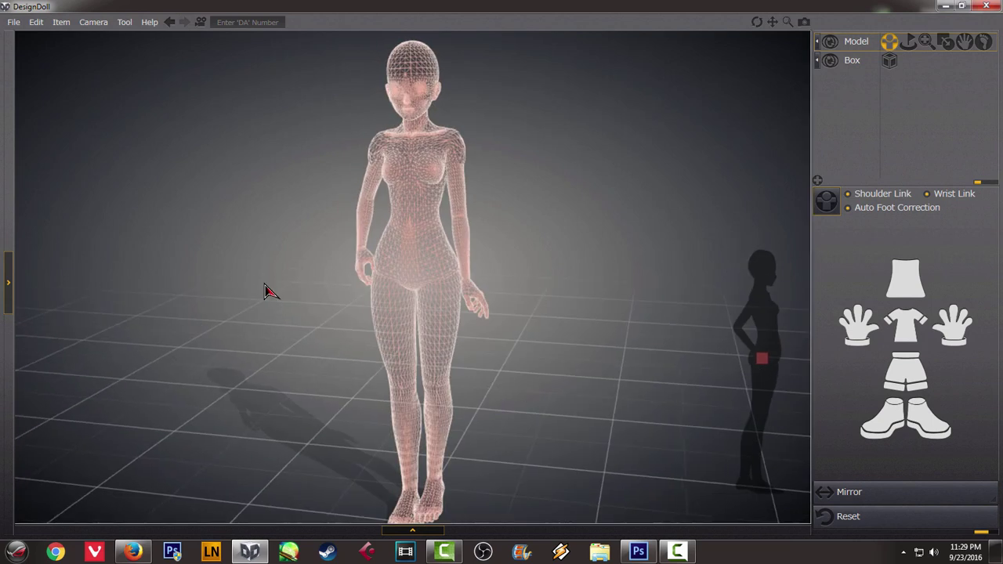
right_drag(515, 309, 294, 302)
right_drag(447, 309, 544, 329)
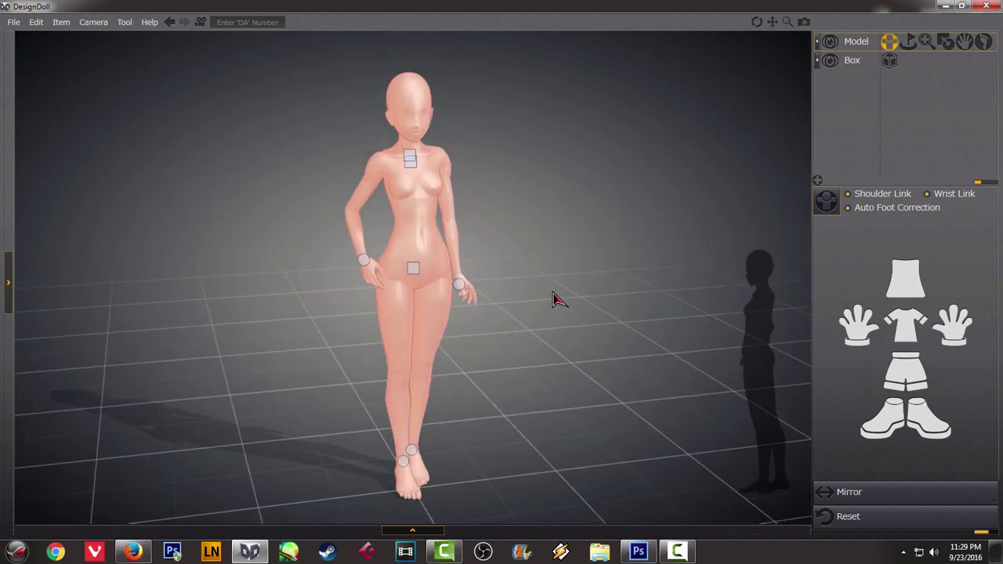
click(936, 107)
scroll(562, 215, down, 1)
right_drag(537, 226, 503, 247)
scroll(627, 215, up, 2)
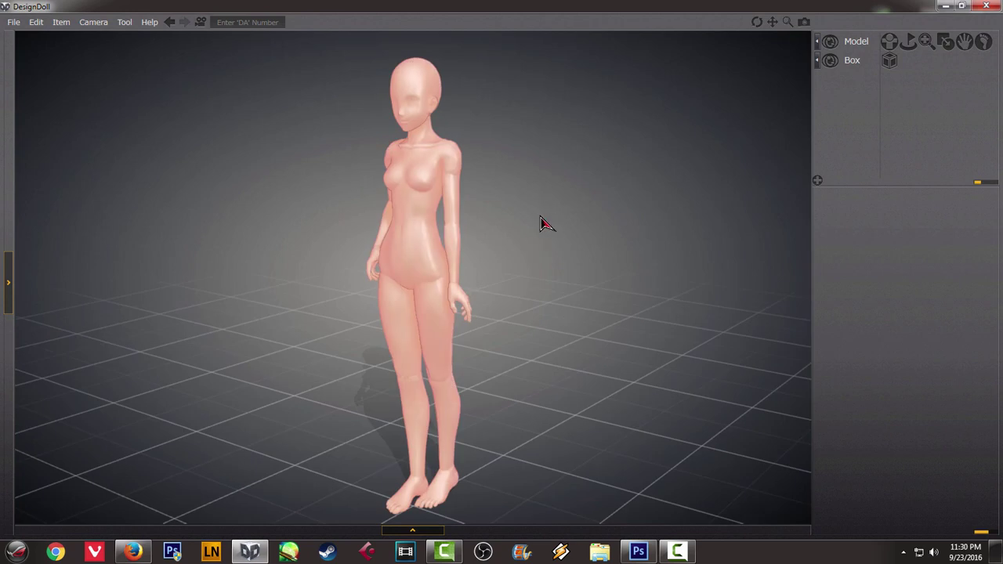
scroll(549, 246, up, 1)
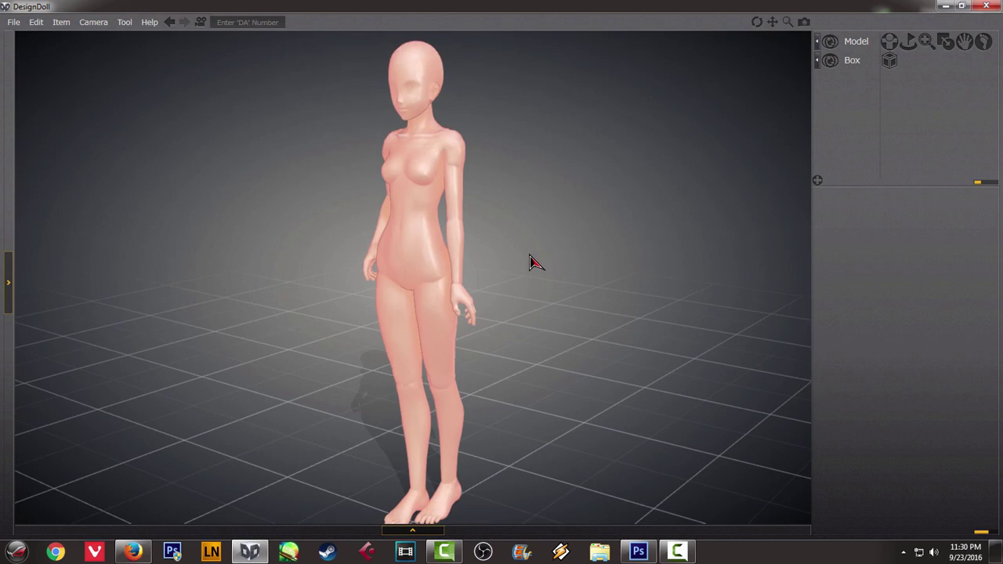
Examine the finished pose from the front, the side, behind and low angles
right_drag(539, 268, 616, 273)
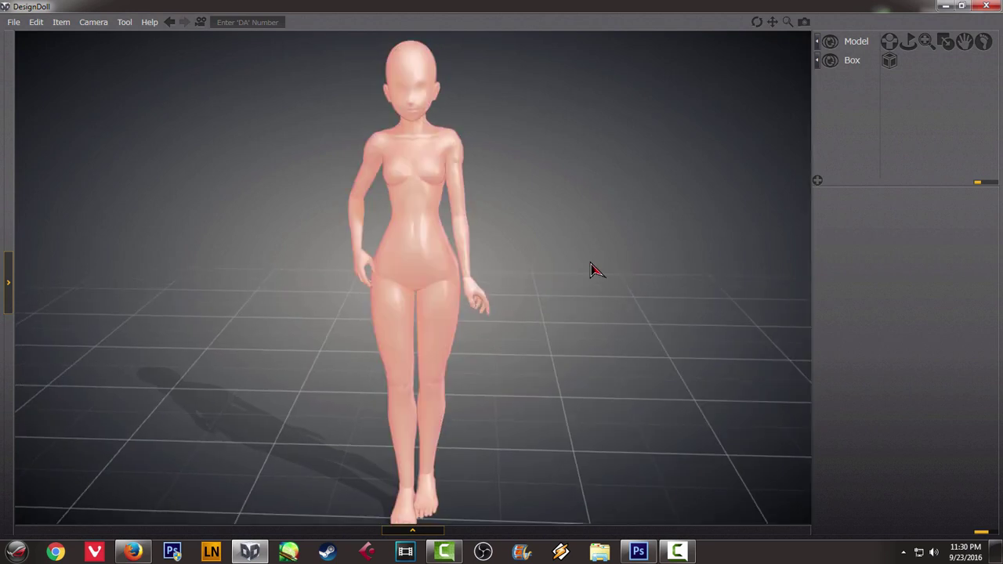
scroll(544, 267, down, 1)
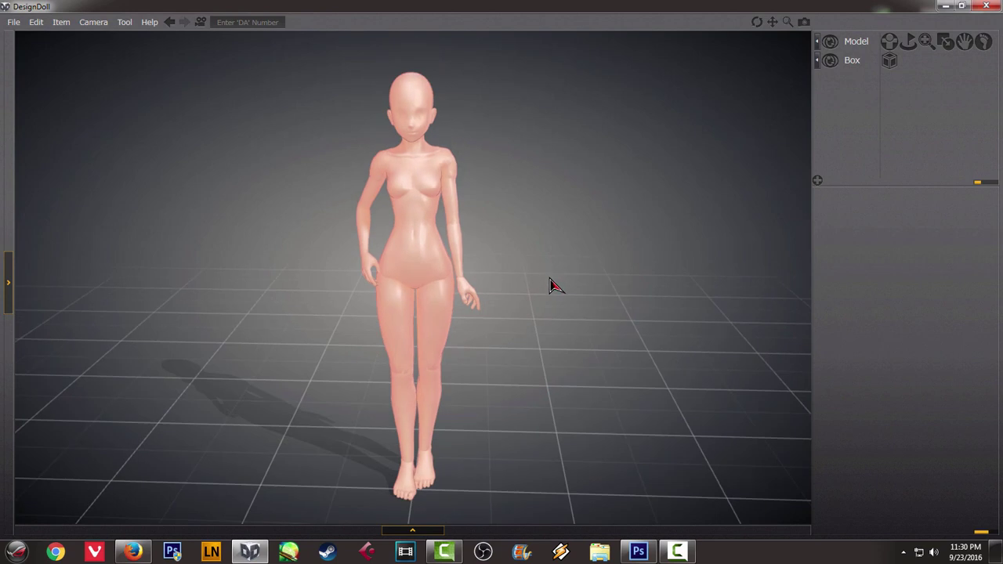
mouse_move(549, 288)
right_down()
mouse_move(497, 218)
mouse_move(488, 228)
right_up()
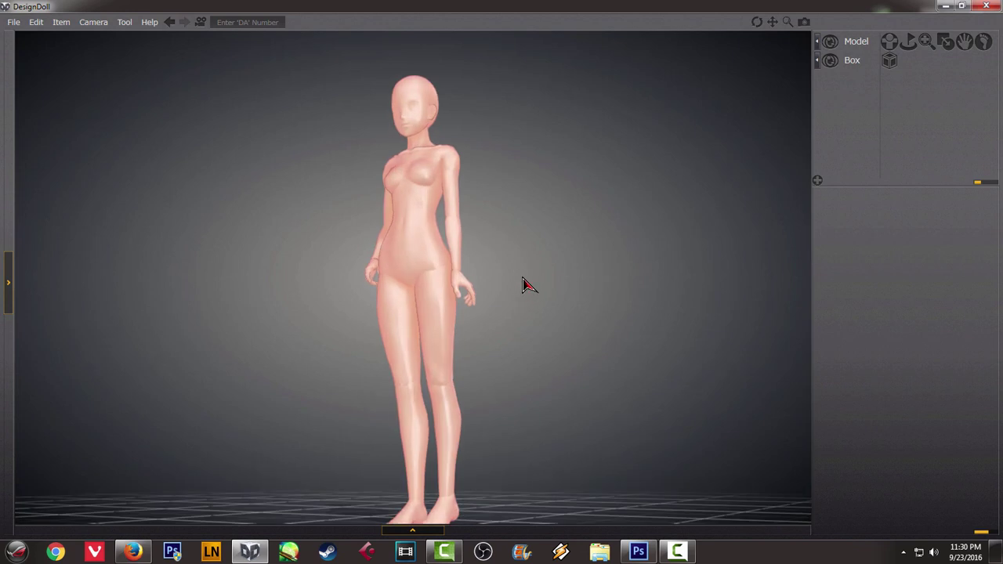
mouse_move(526, 355)
right_down()
mouse_move(525, 319)
mouse_move(561, 340)
mouse_move(642, 337)
mouse_move(594, 338)
right_up()
mouse_move(526, 337)
right_down()
mouse_move(564, 336)
mouse_move(548, 306)
mouse_move(587, 381)
mouse_move(504, 363)
mouse_move(661, 293)
right_up()
scroll(582, 318, up, 2)
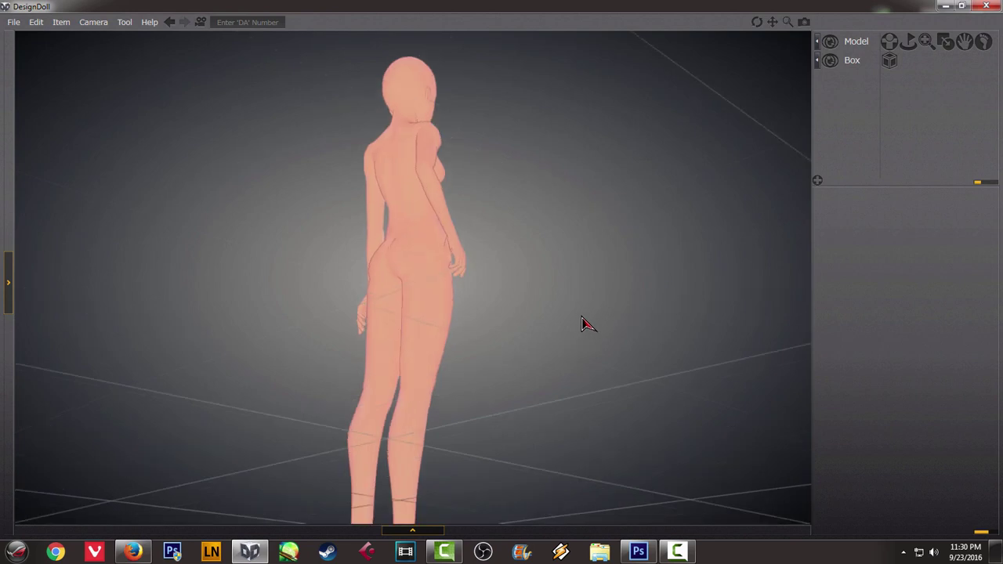
mouse_move(550, 319)
right_down()
mouse_move(571, 305)
mouse_move(373, 396)
mouse_move(477, 363)
mouse_move(524, 363)
mouse_move(529, 398)
mouse_move(544, 369)
mouse_move(564, 380)
mouse_move(408, 313)
right_up()
right_drag(507, 322, 454, 336)
mouse_move(570, 340)
right_down()
mouse_move(408, 330)
mouse_move(516, 345)
mouse_move(391, 342)
mouse_move(473, 343)
mouse_move(489, 361)
mouse_move(500, 355)
right_up()
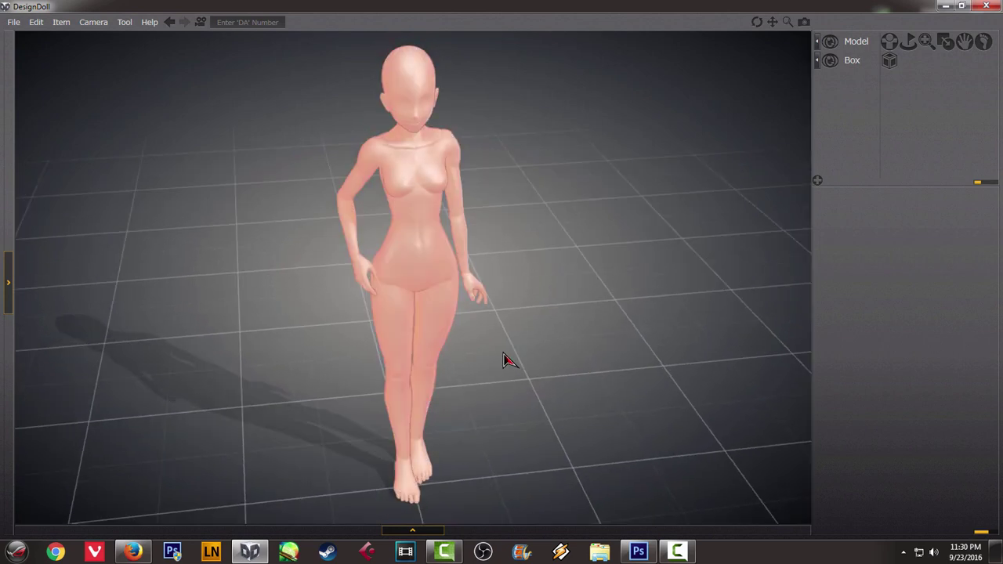
Frame the full figure from a high front angle and export it to the Desktop as the PNG image Girl Pose 1
scroll(505, 352, up, 4)
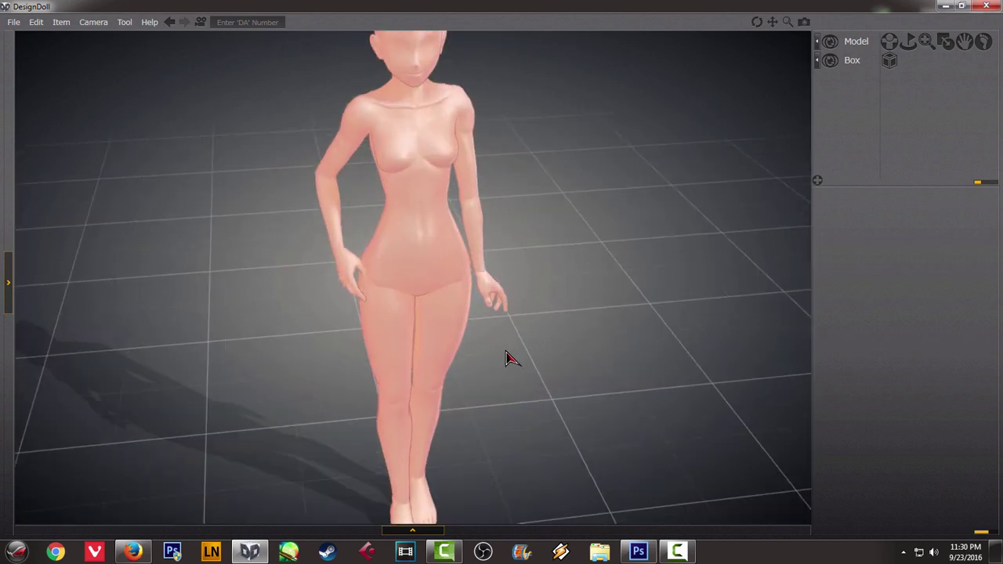
right_drag(517, 319, 525, 359)
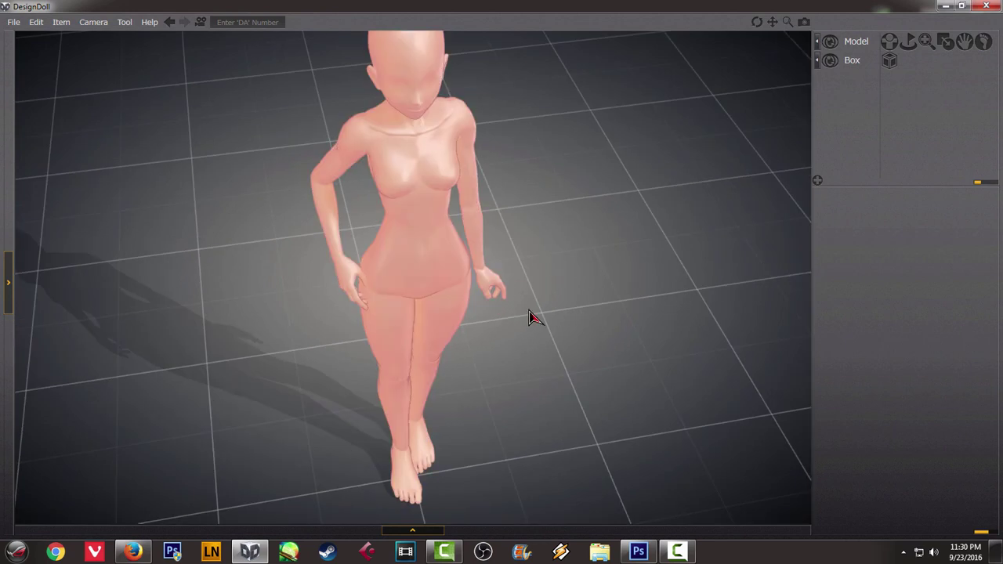
mouse_move(554, 303)
right_down()
mouse_move(531, 332)
mouse_move(546, 350)
right_up()
scroll(537, 319, down, 1)
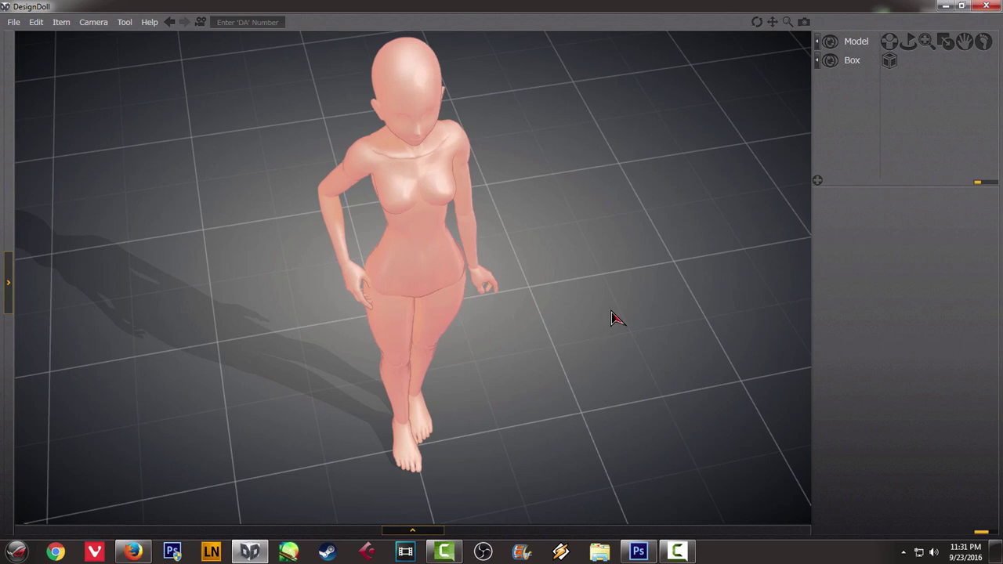
click(14, 23)
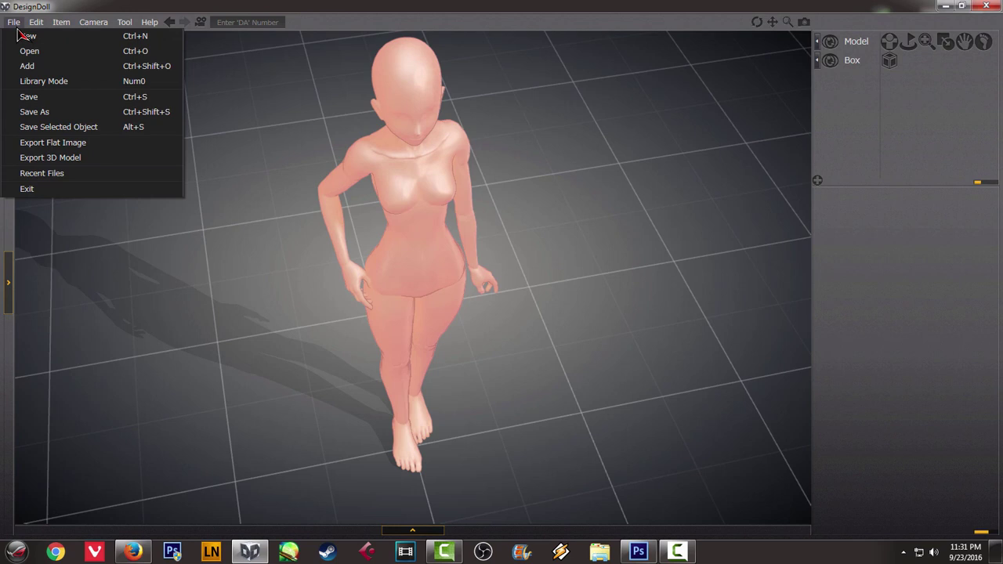
click(36, 145)
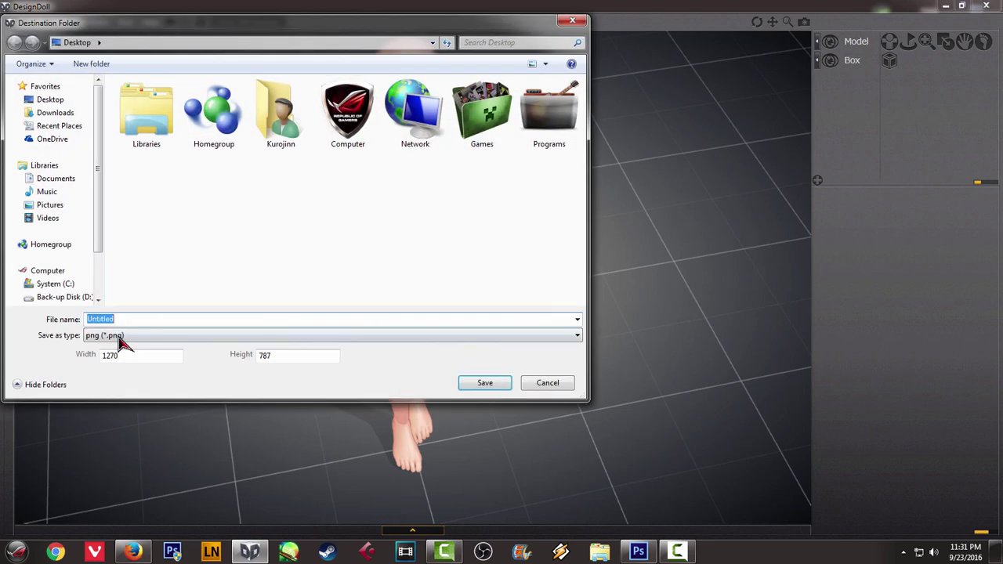
click(130, 337)
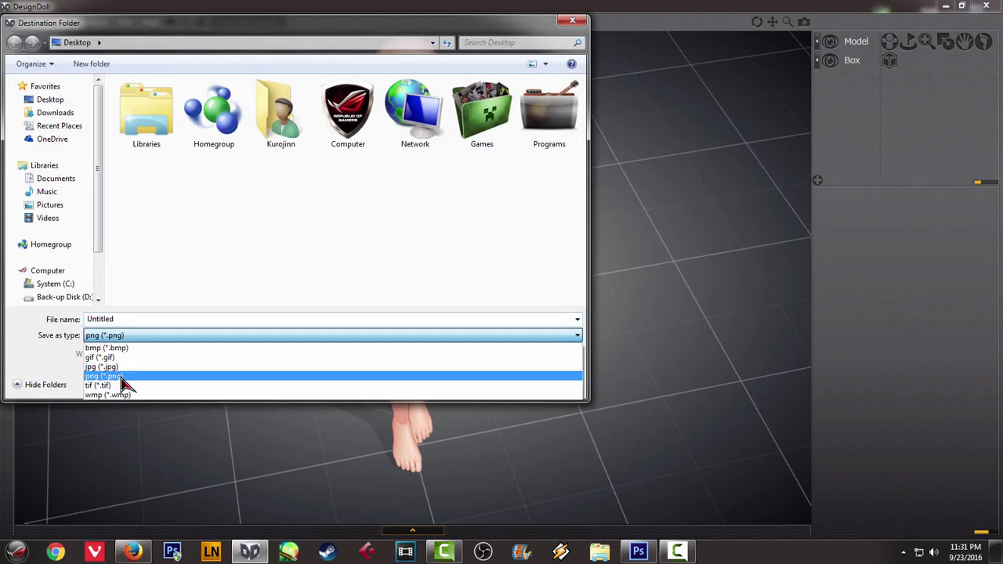
click(121, 377)
double_click(126, 319)
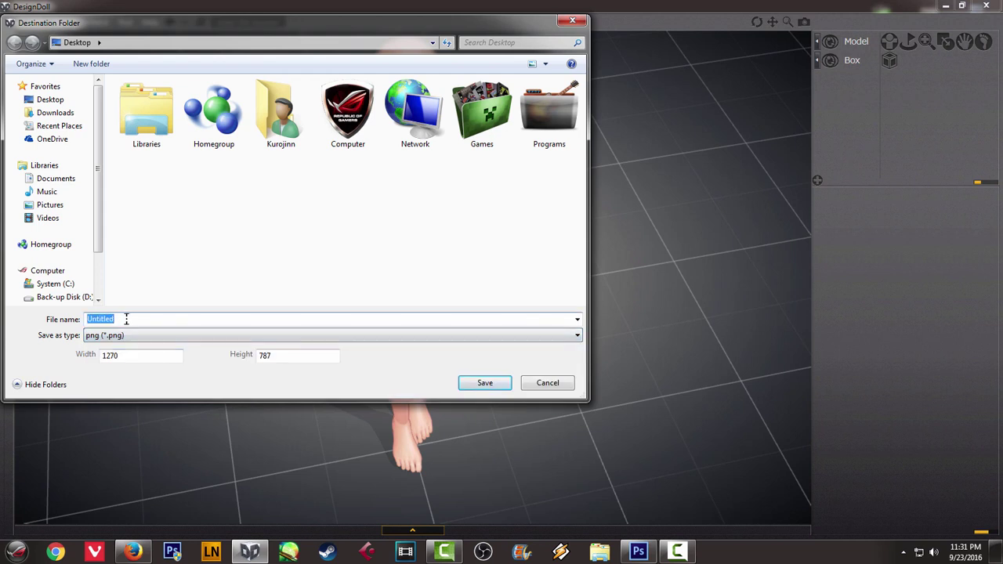
text(Girl Pose 1)
key(Return)
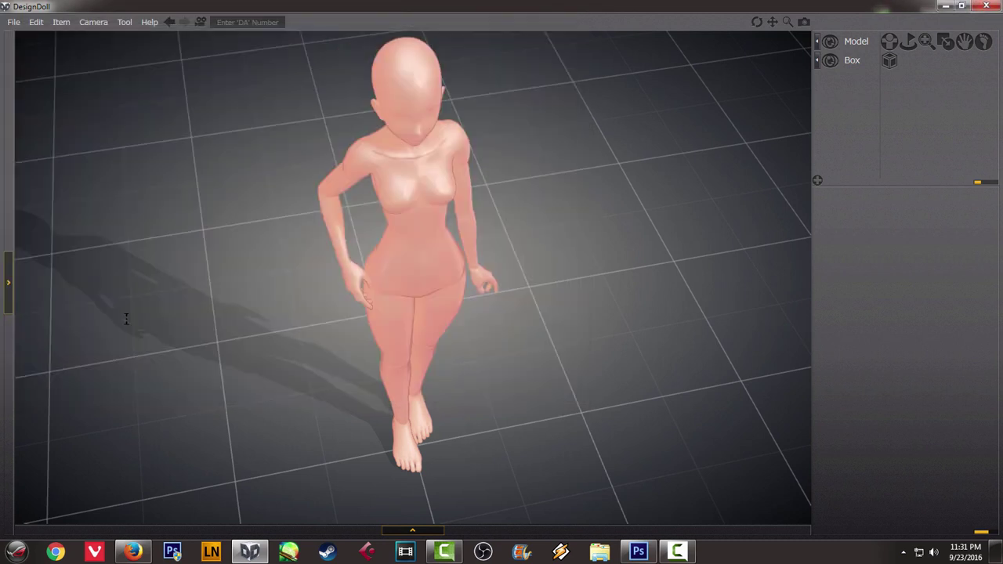
Open the exported Girl Pose 1 image from the desktop, view it full screen and close the viewer
click(946, 6)
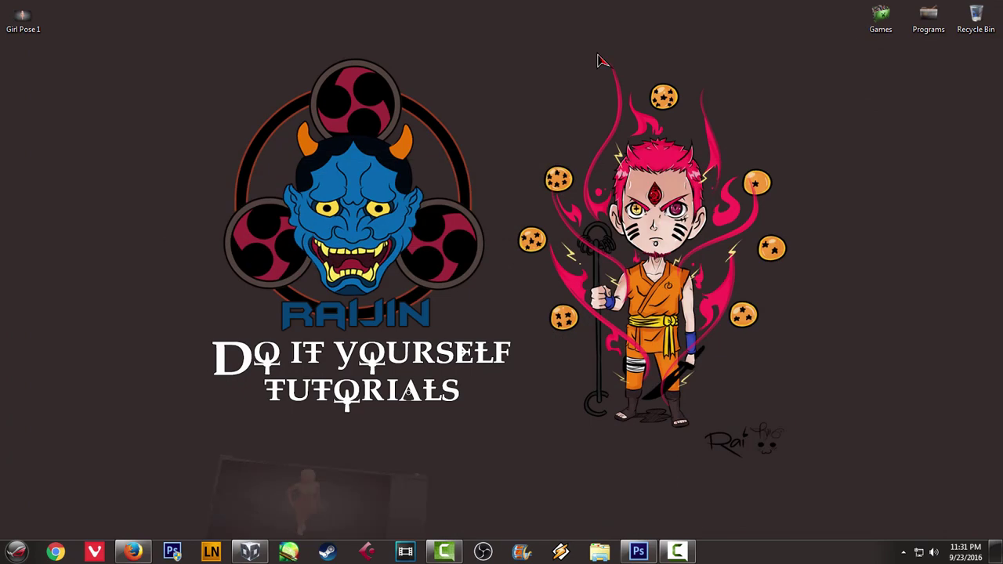
double_click(23, 19)
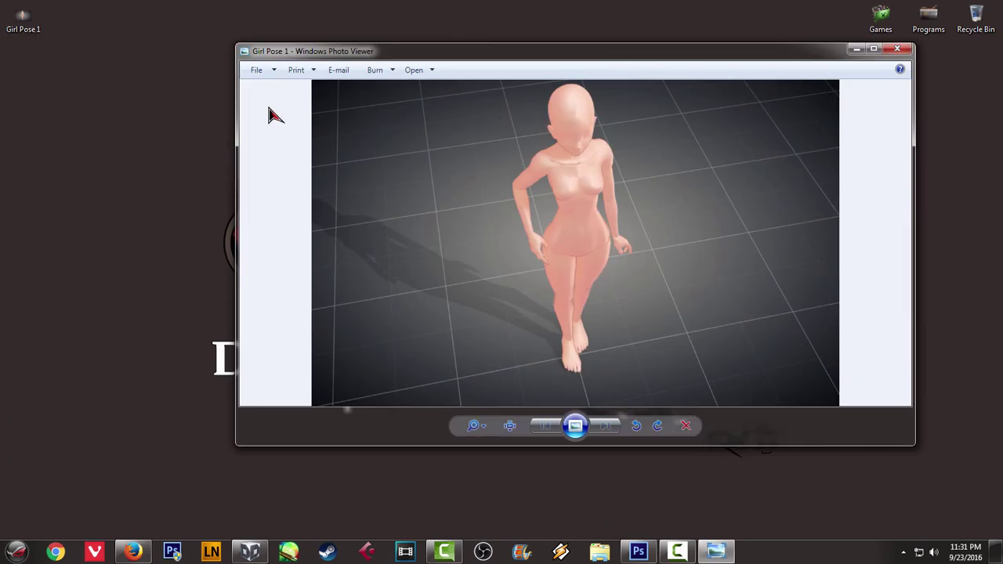
click(576, 426)
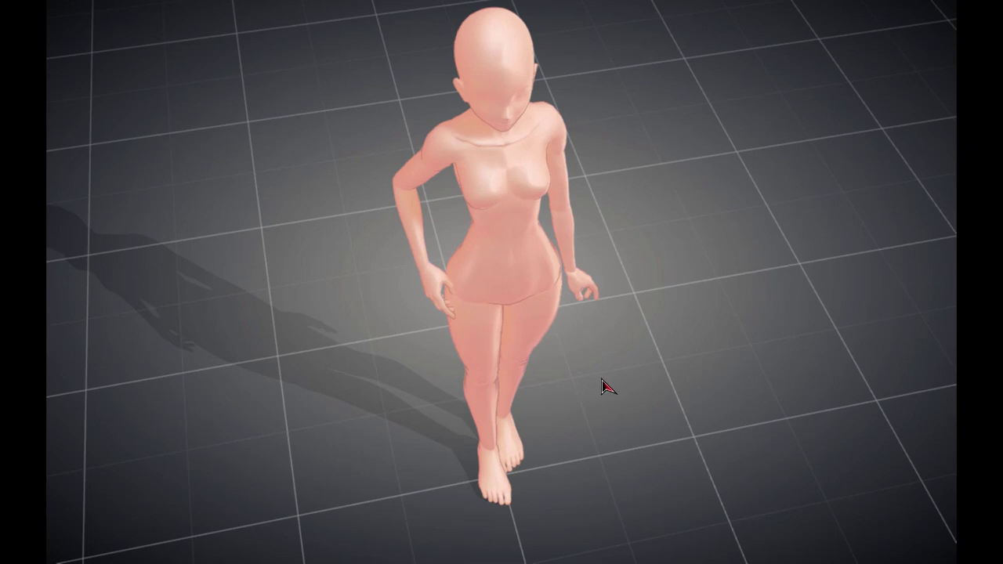
key(Escape)
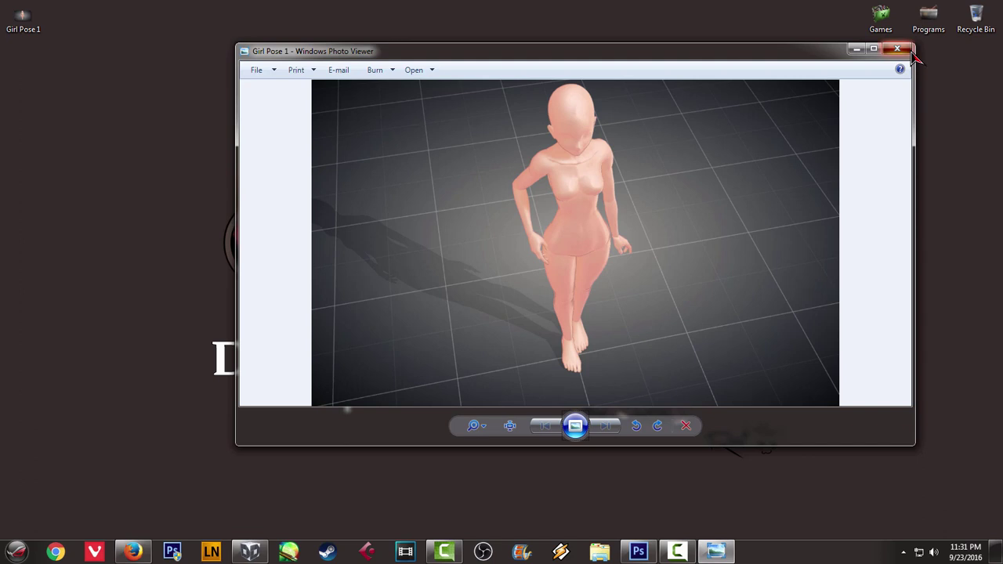
click(897, 49)
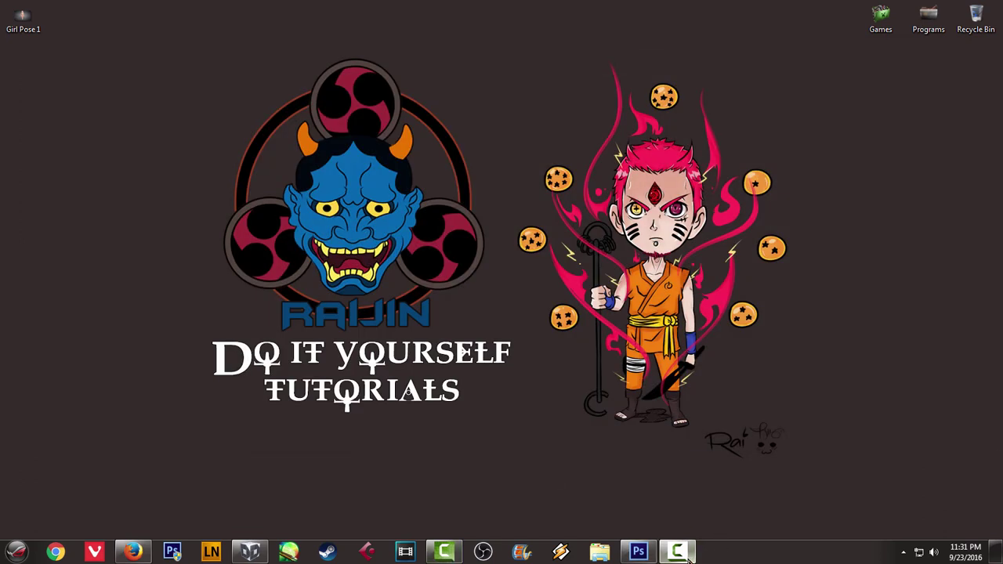
Switch to Photoshop and open the Girl Pose 1 image from the Desktop
click(445, 551)
click(443, 553)
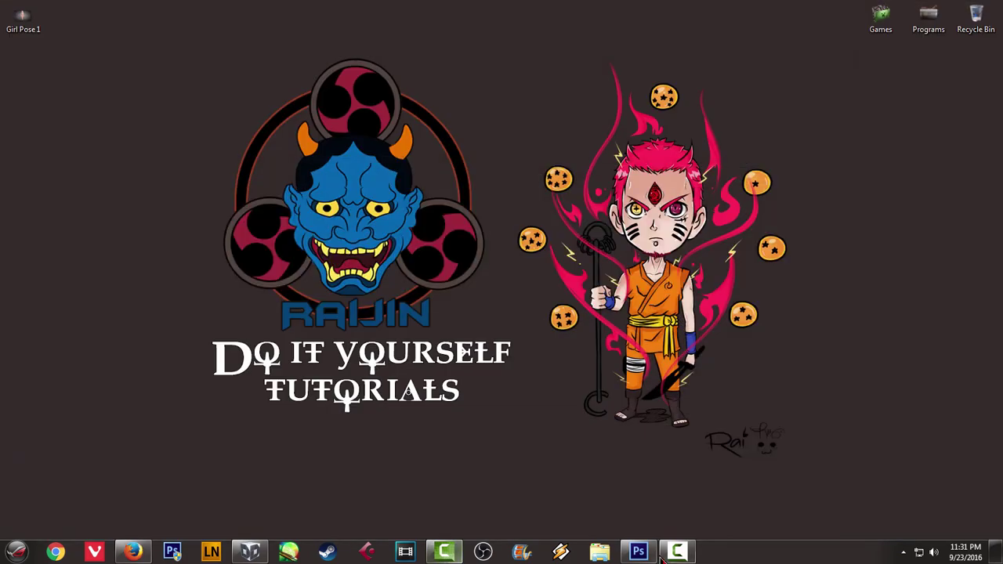
click(639, 552)
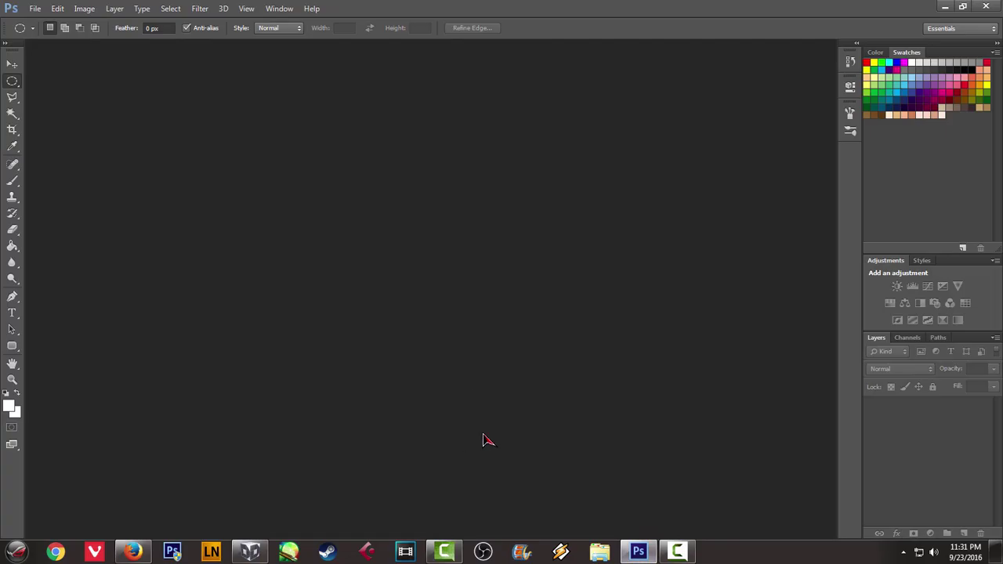
click(33, 10)
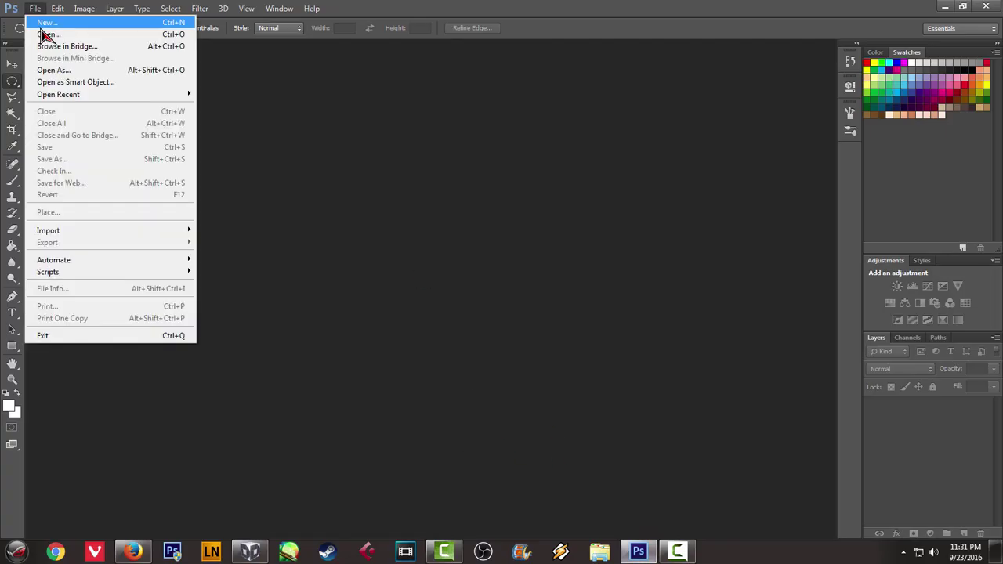
click(43, 35)
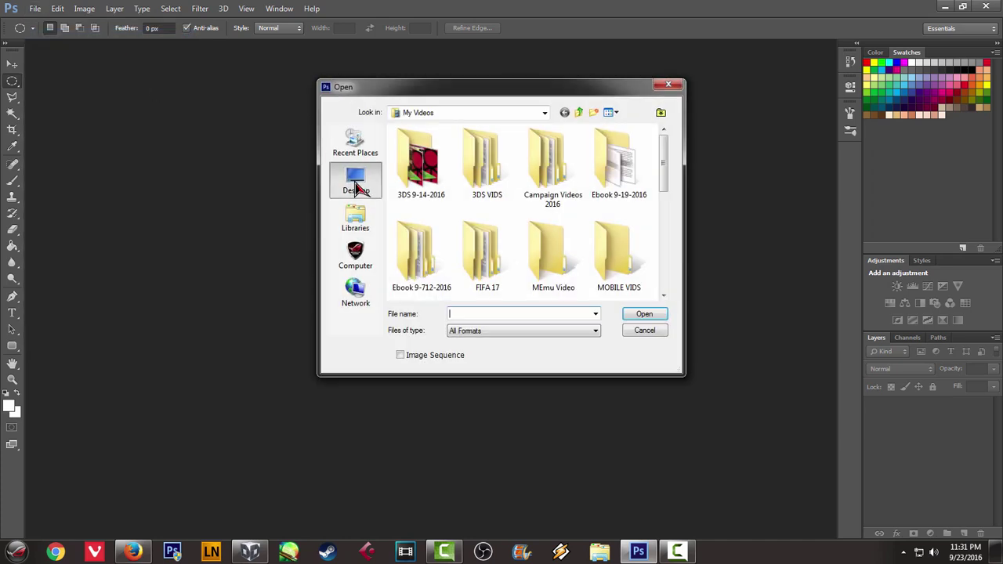
click(356, 180)
double_click(554, 246)
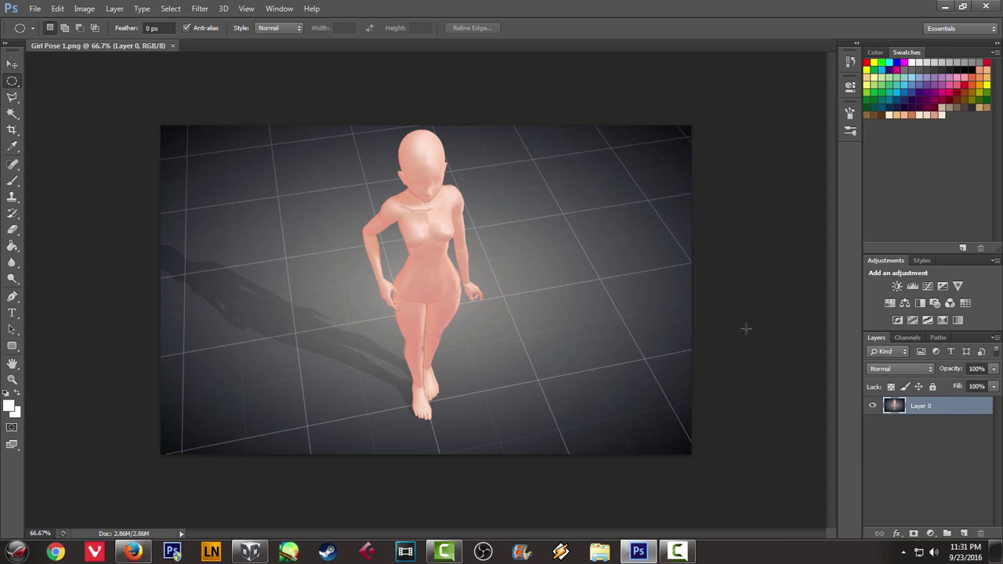
Add an empty layer above the pose image and lower the image layer's opacity to 20%
key(ctrl+shift+n)
key(Return)
click(906, 431)
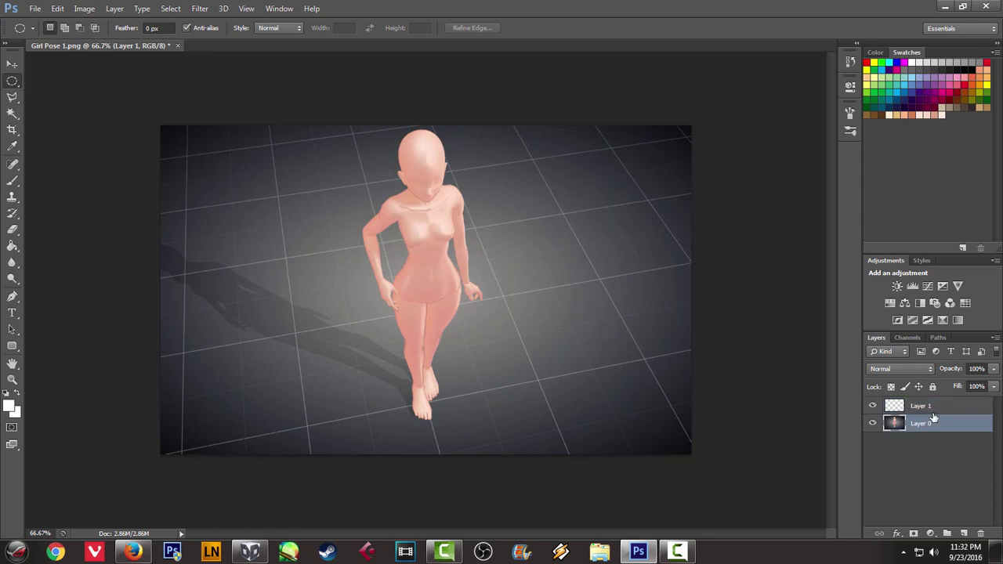
click(994, 369)
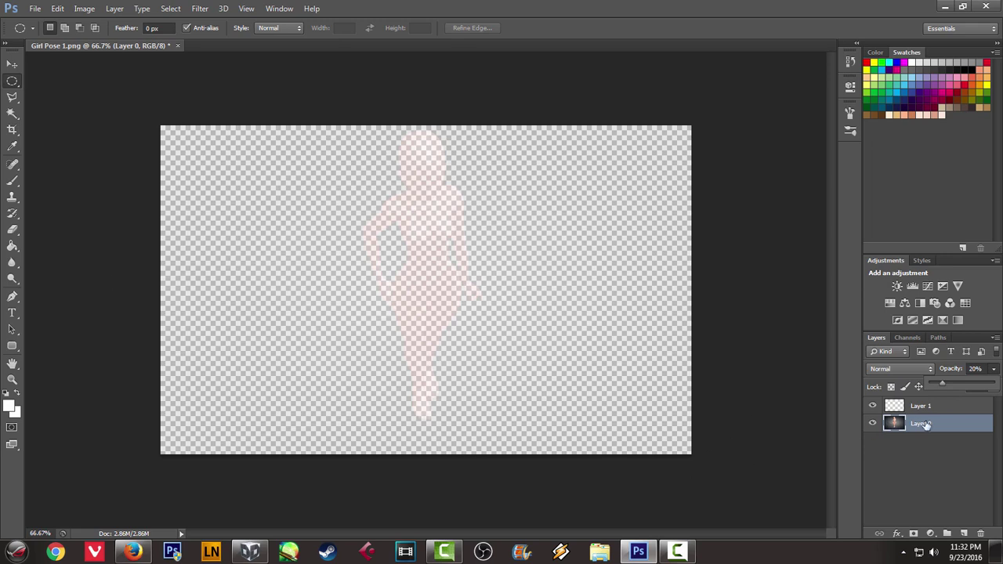
Add another layer beneath the pose image and fill it with white
key(ctrl+shift+n)
key(Return)
drag(922, 424, 944, 455)
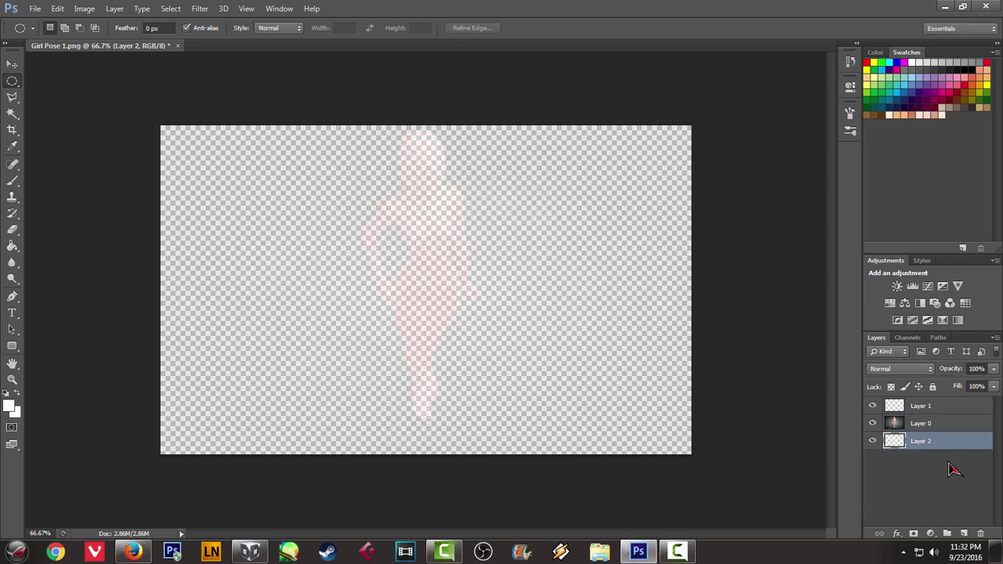
click(12, 246)
click(244, 321)
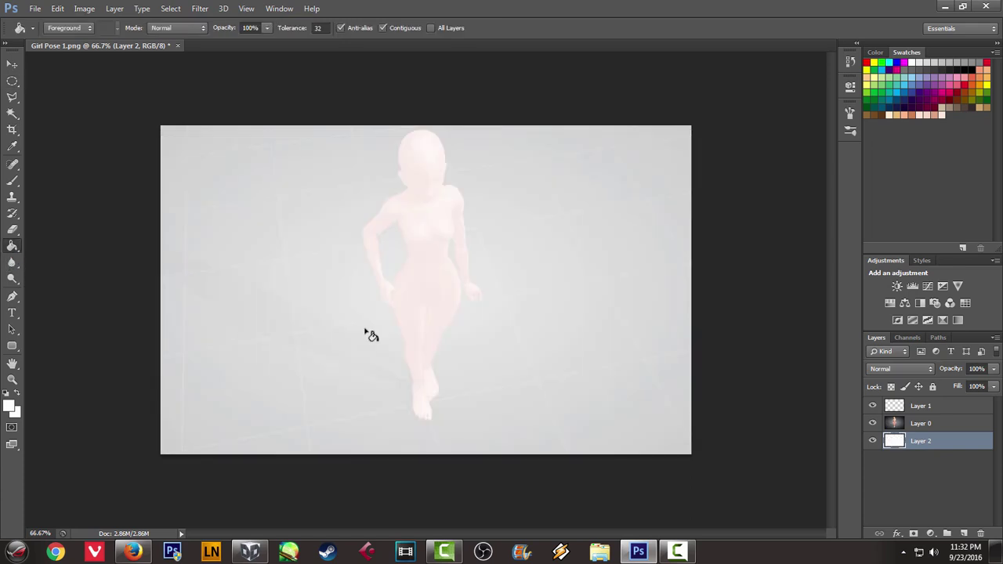
Set the pose image layer's opacity to 54% and make the empty top layer active with the Move tool
click(908, 424)
click(994, 369)
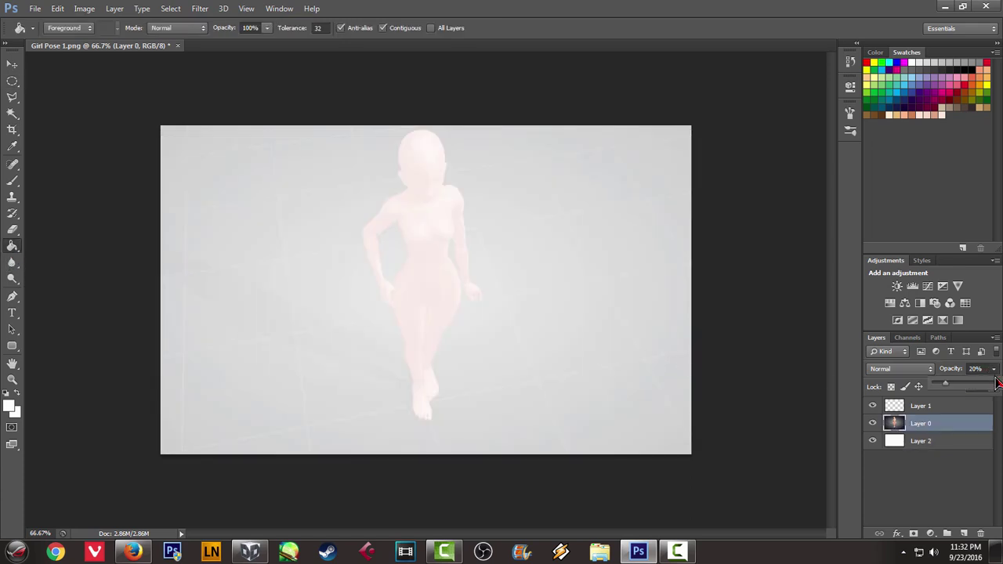
drag(964, 392, 974, 396)
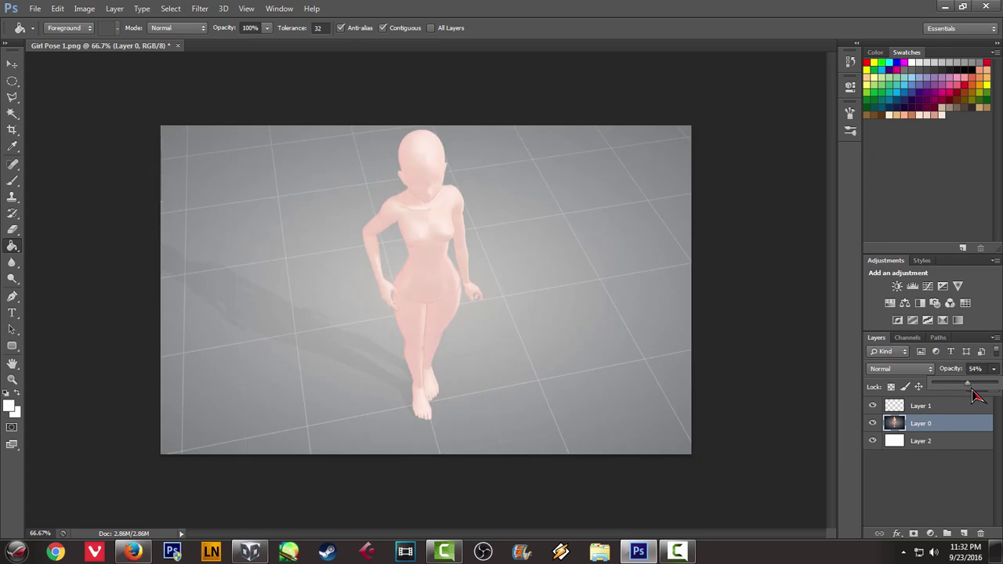
click(906, 409)
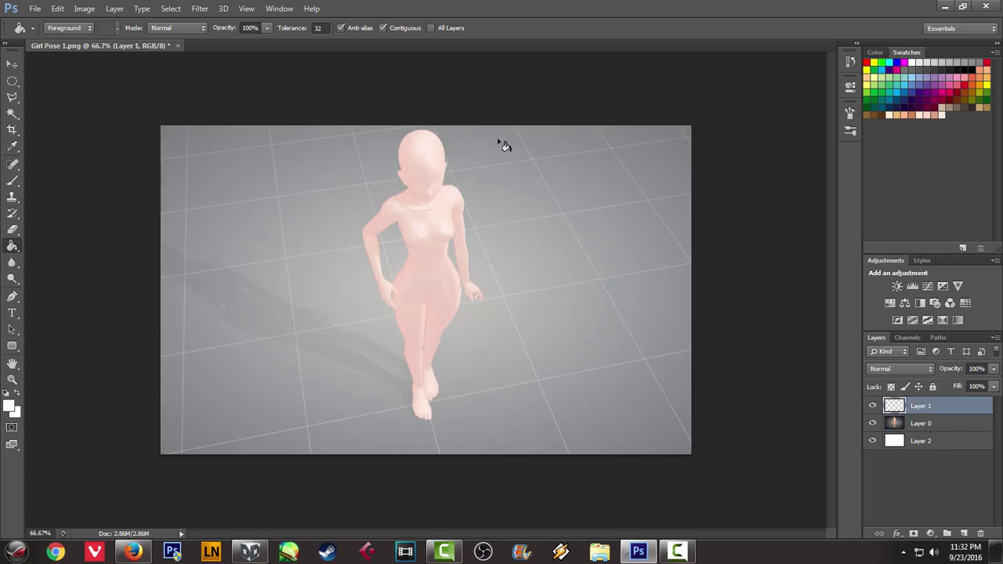
click(12, 65)
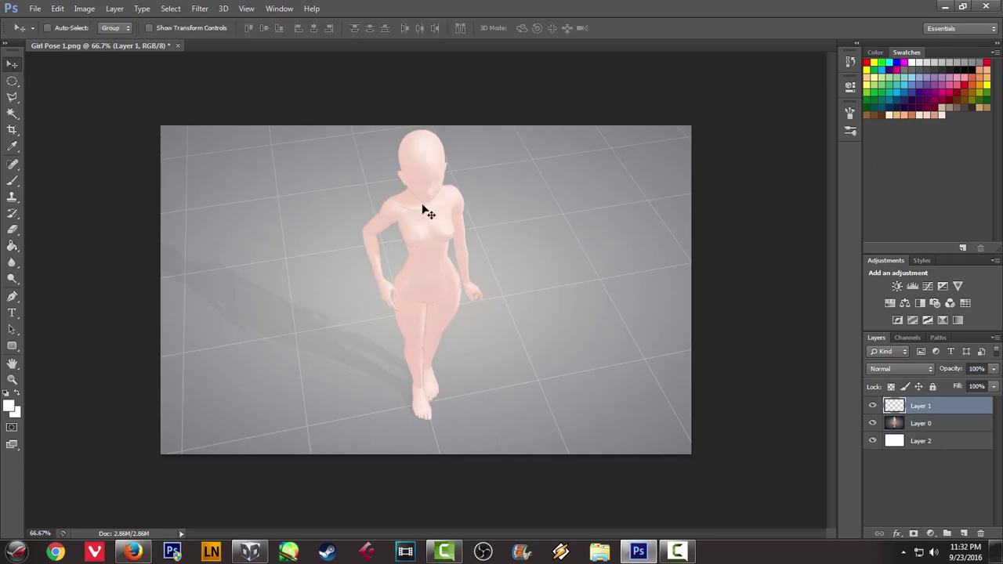
Inspect the faded pose image up close, minimize Photoshop and switch back to DesignDoll
alt+scroll(424, 212, up, 2)
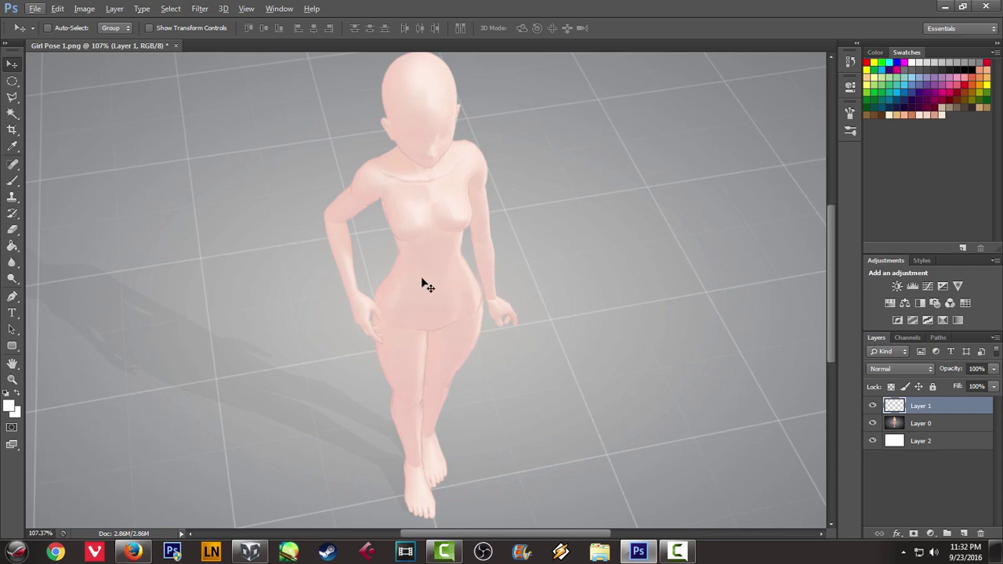
alt+scroll(423, 282, down, 1)
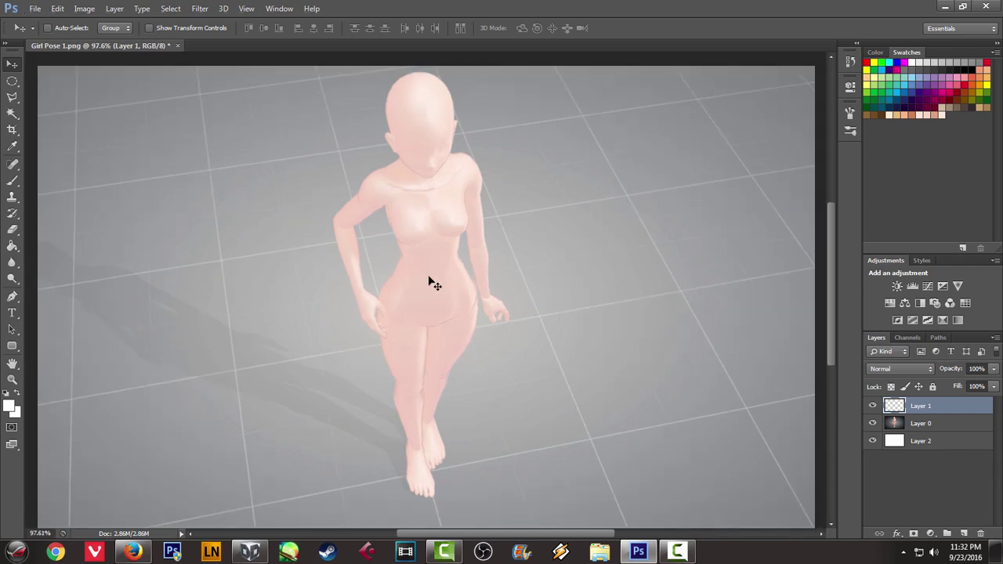
click(945, 7)
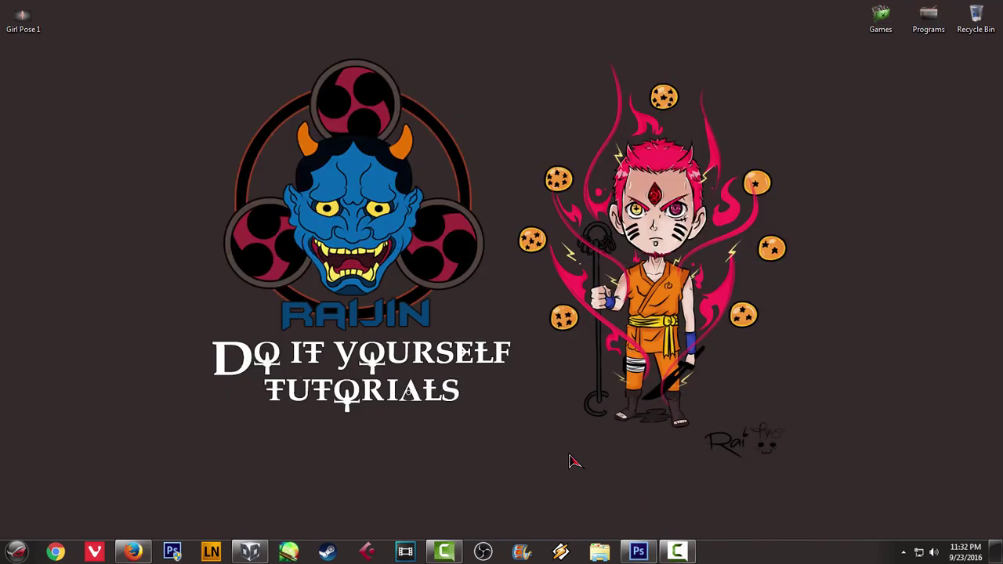
click(250, 551)
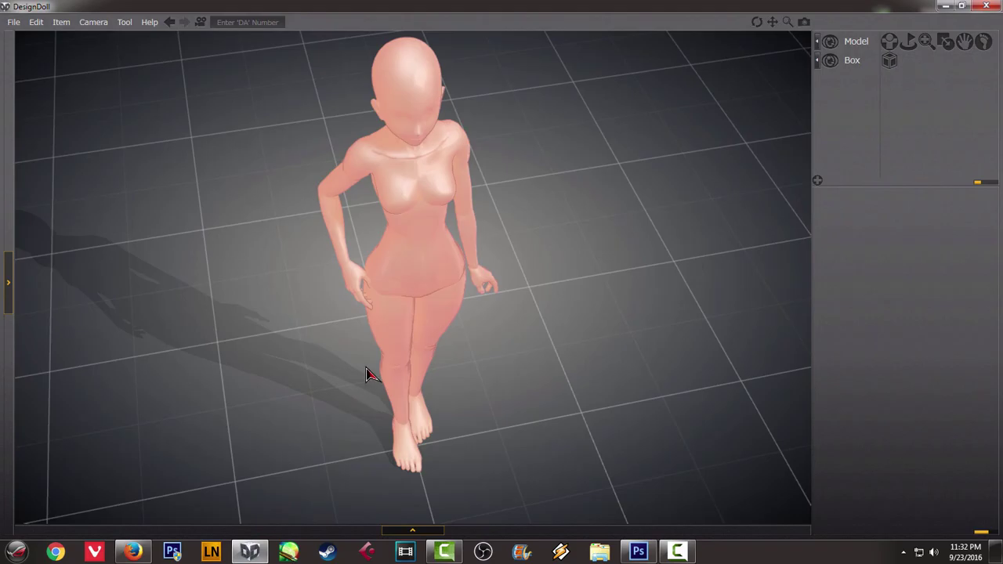
Add a second model object to the scene and name it Model2
mouse_move(383, 420)
right_down()
mouse_move(414, 383)
mouse_move(504, 366)
mouse_move(475, 343)
right_up()
scroll(552, 359, down, 1)
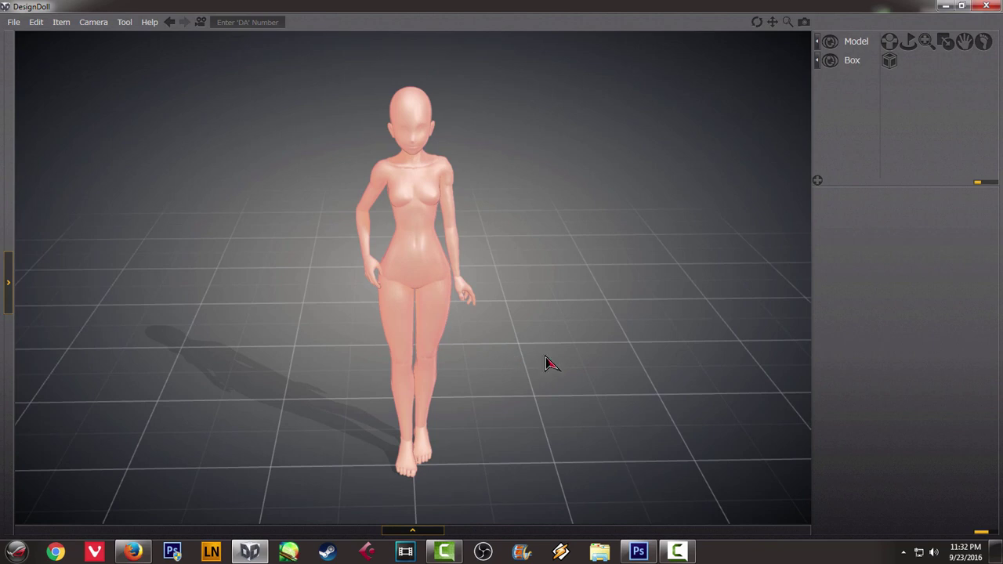
click(61, 23)
mouse_move(59, 41)
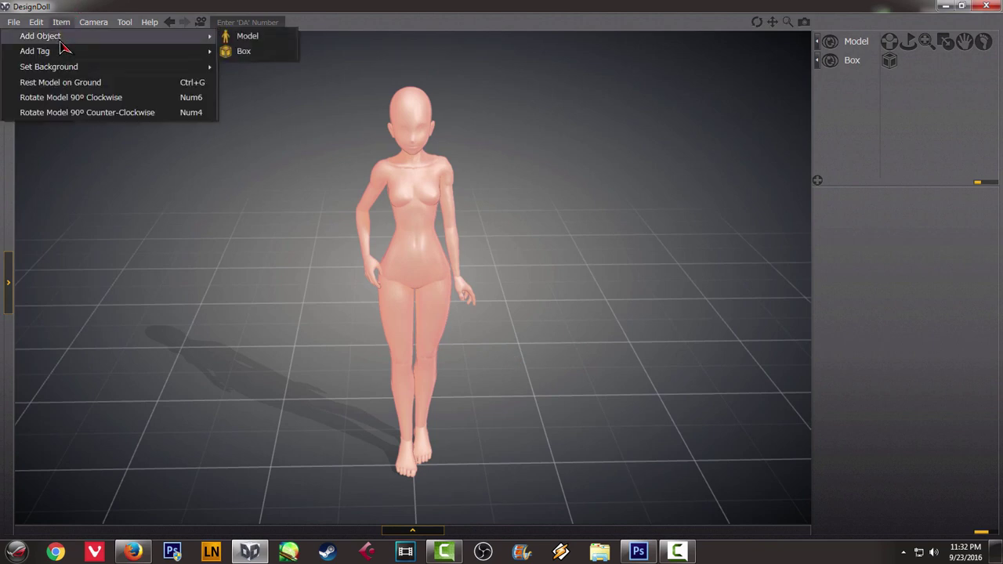
click(244, 36)
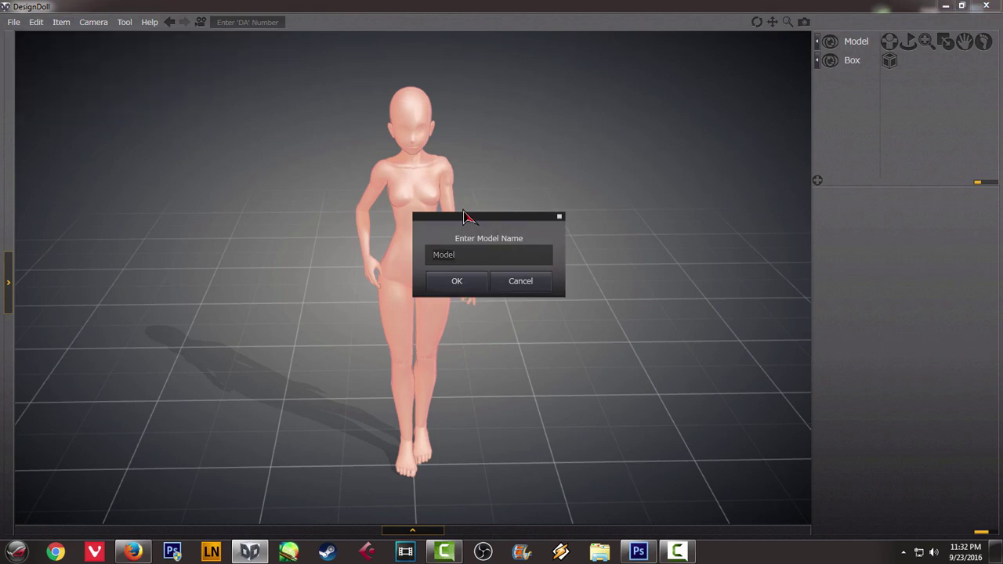
text(2)
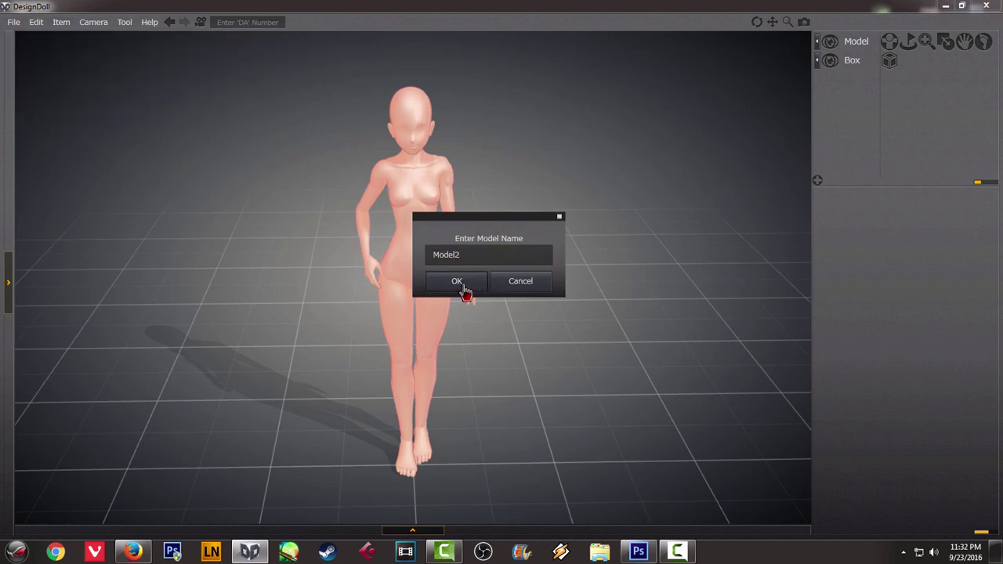
click(463, 287)
right_drag(328, 293, 368, 292)
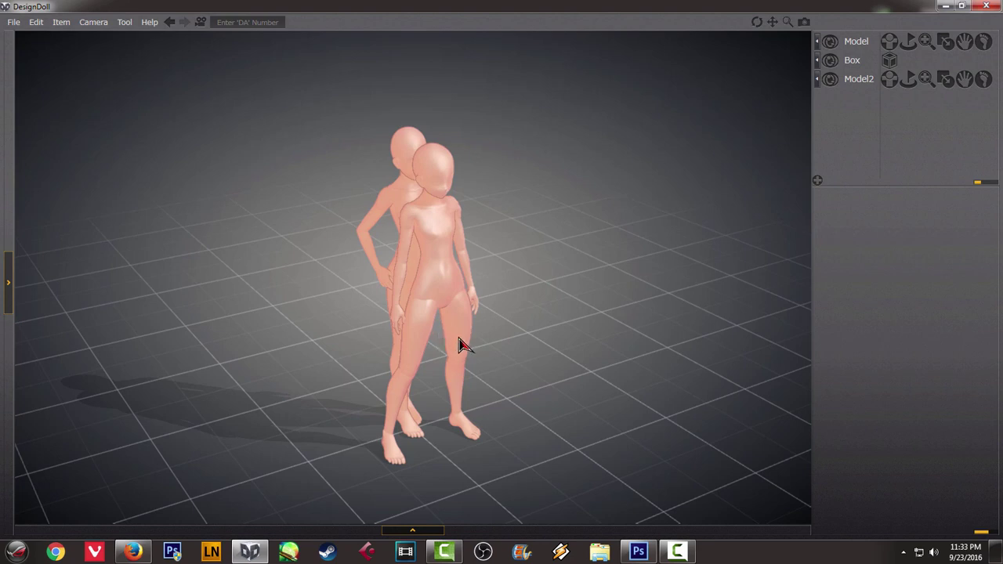
click(908, 42)
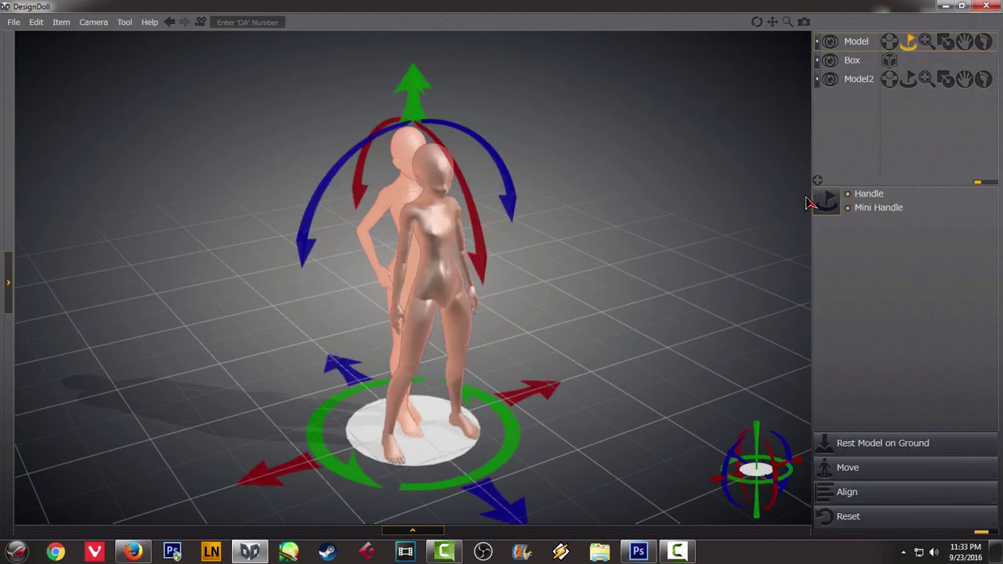
click(443, 472)
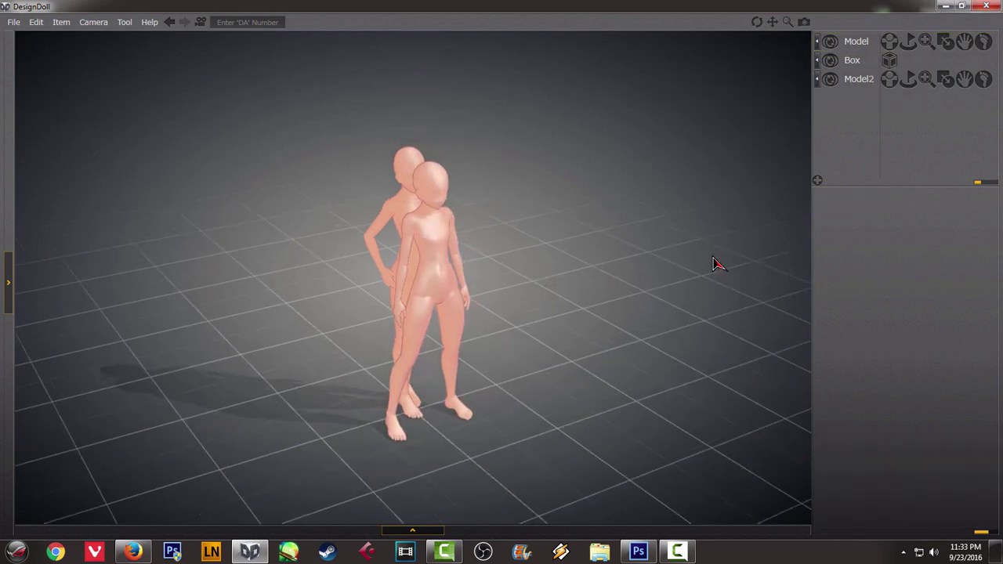
click(908, 79)
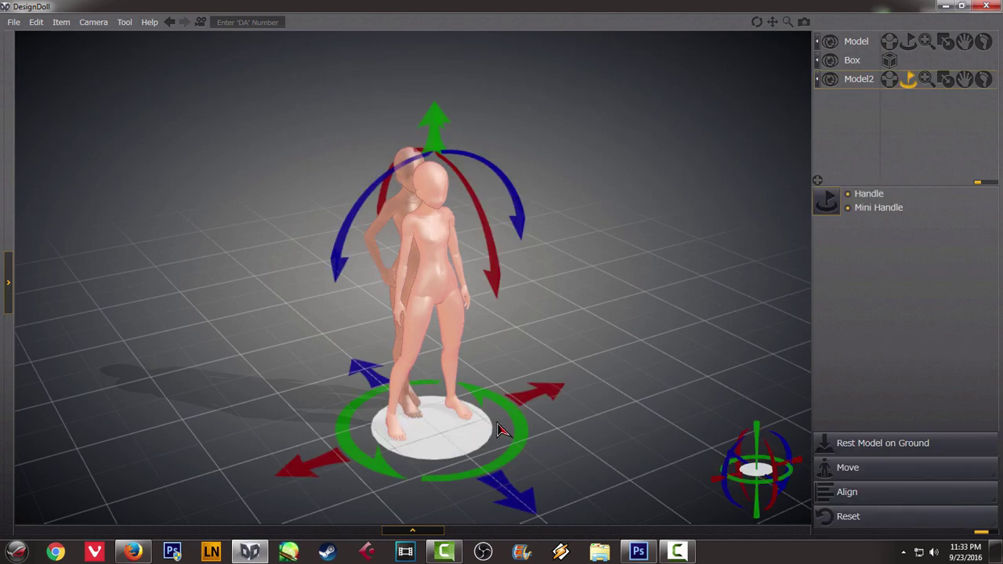
click(549, 434)
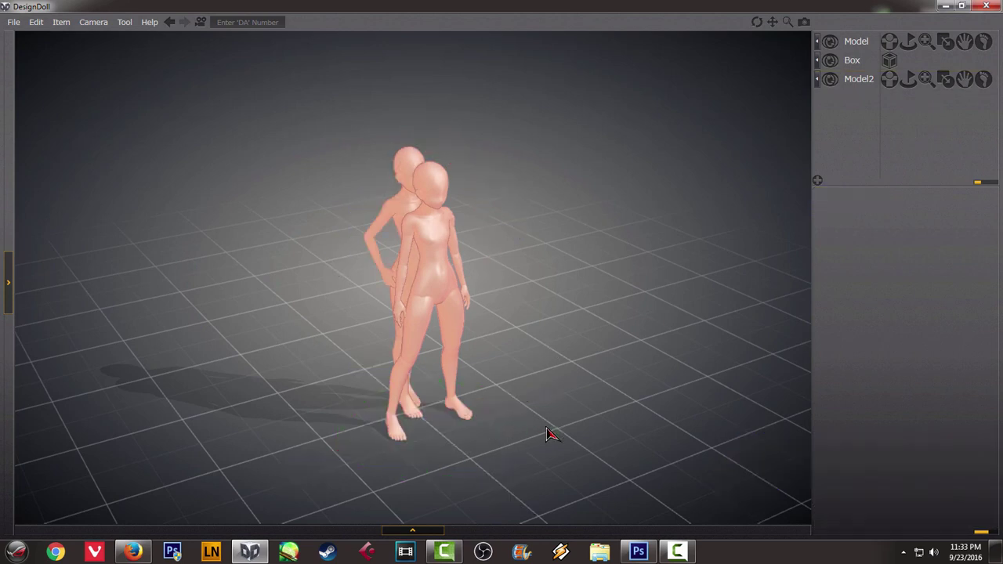
Move Model2 forward along its facing direction until it stands well clear of the original model
click(908, 79)
mouse_move(413, 457)
mouse_down()
mouse_move(416, 474)
mouse_move(392, 525)
mouse_move(539, 539)
mouse_move(531, 531)
mouse_up()
scroll(352, 447, down, 1)
right_drag(352, 452, 496, 414)
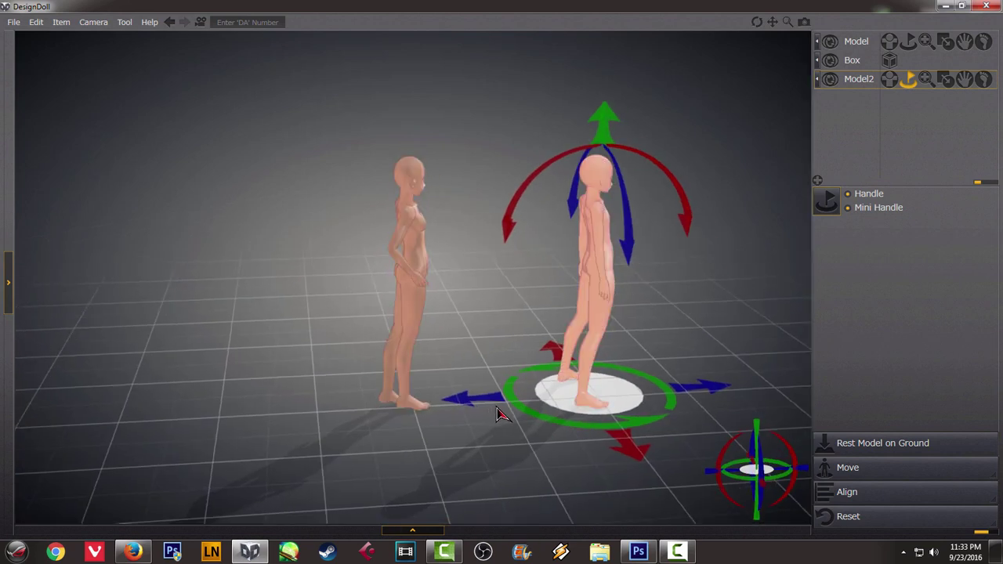
Rotate Model2 by 180° so that it faces the original model
scroll(501, 420, up, 3)
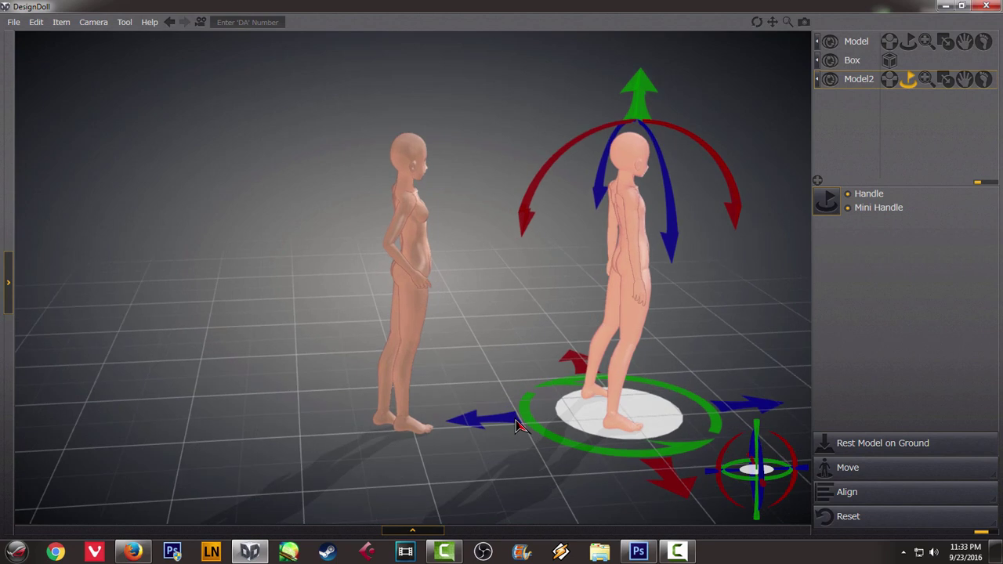
scroll(518, 423, up, 1)
right_drag(525, 420, 443, 418)
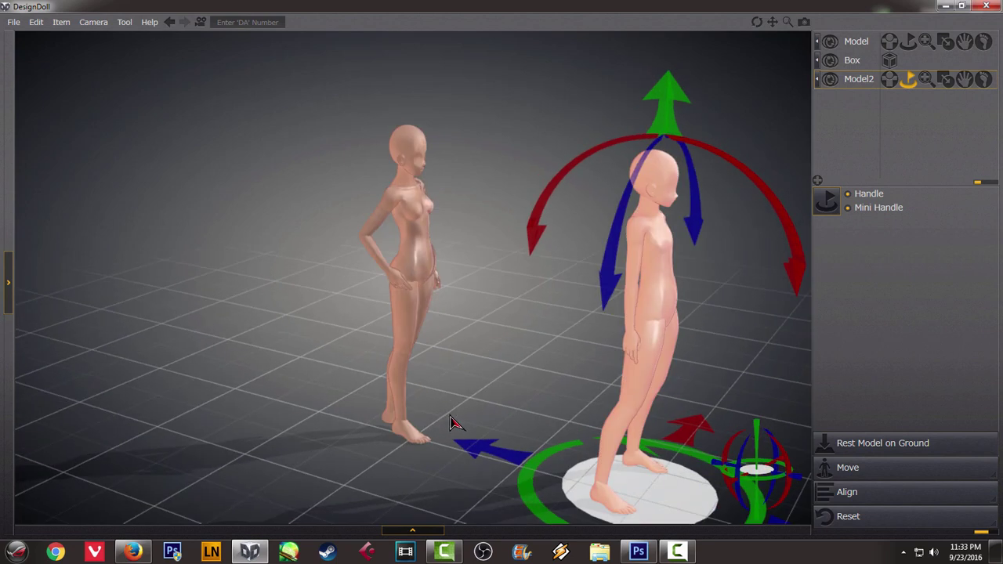
right_drag(438, 430, 500, 439)
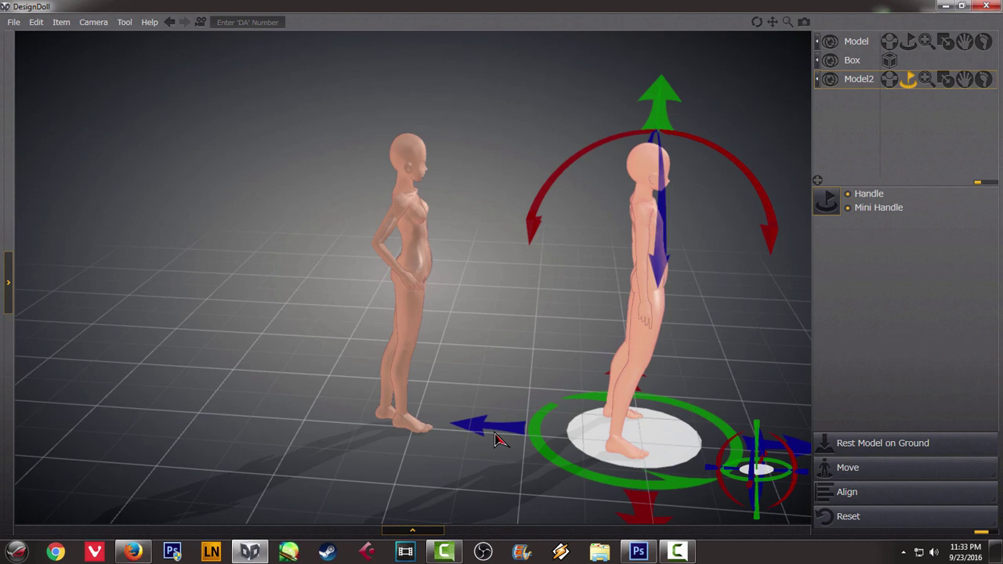
key(ctrl+z)
key(ctrl+z)
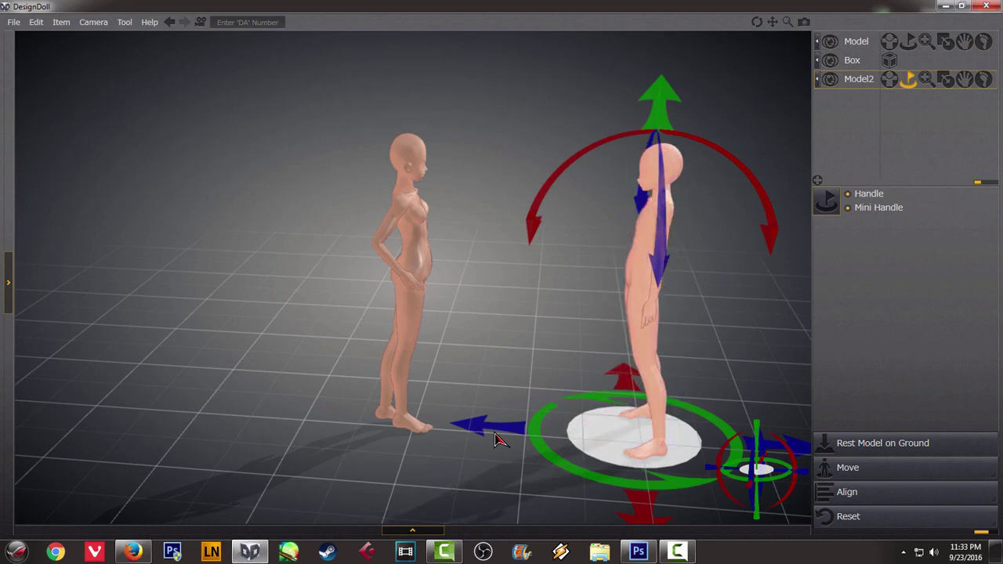
Broaden Model2's shoulders by setting the bulky-shouldered chest shape in the fourth row of the chest presets to 15
mouse_move(516, 407)
right_down()
mouse_move(383, 457)
mouse_move(508, 393)
mouse_move(569, 381)
mouse_move(669, 395)
right_up()
mouse_move(351, 370)
right_down()
mouse_move(562, 399)
mouse_move(577, 384)
right_up()
scroll(321, 367, up, 2)
right_drag(284, 348, 250, 368)
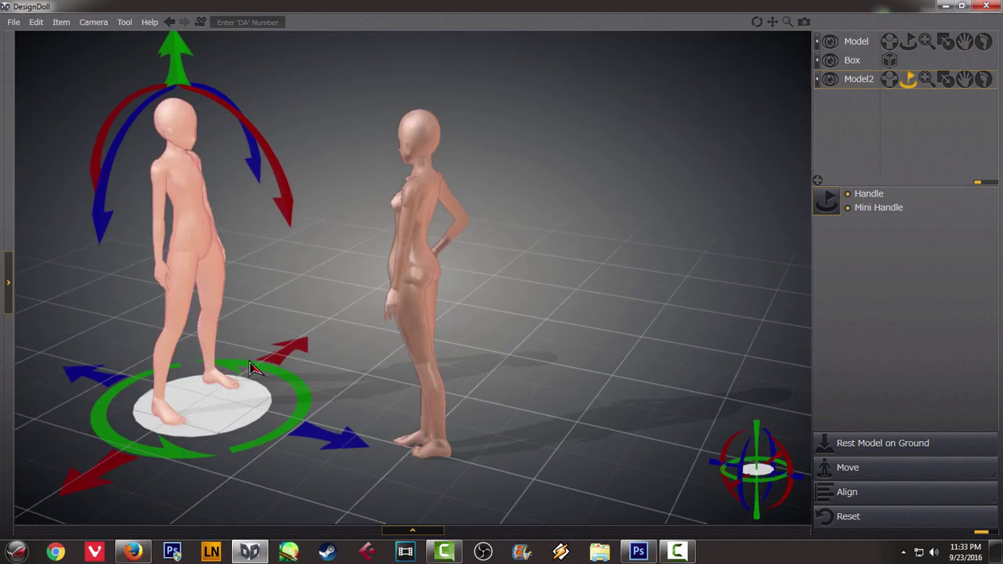
click(290, 361)
click(944, 83)
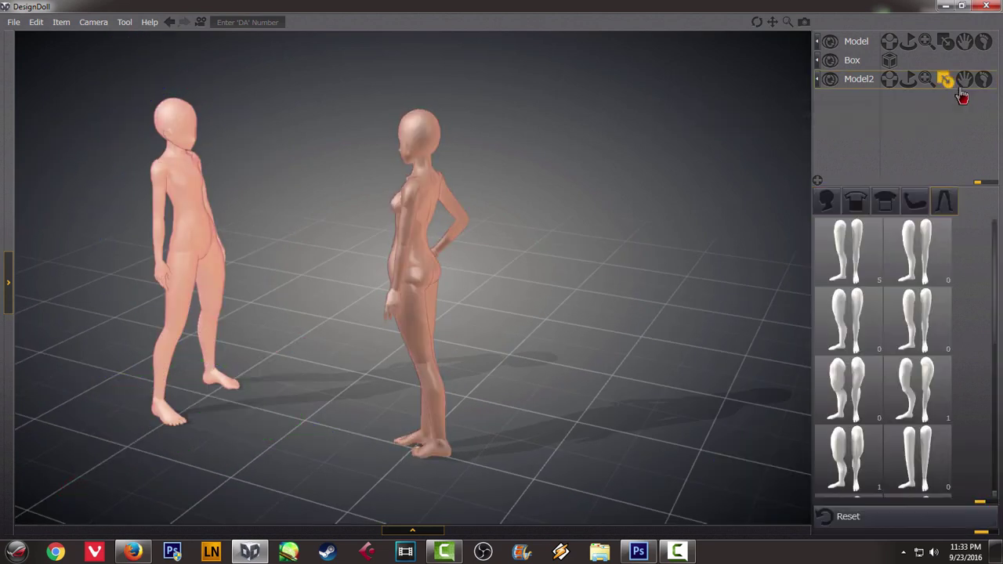
click(856, 202)
mouse_move(870, 263)
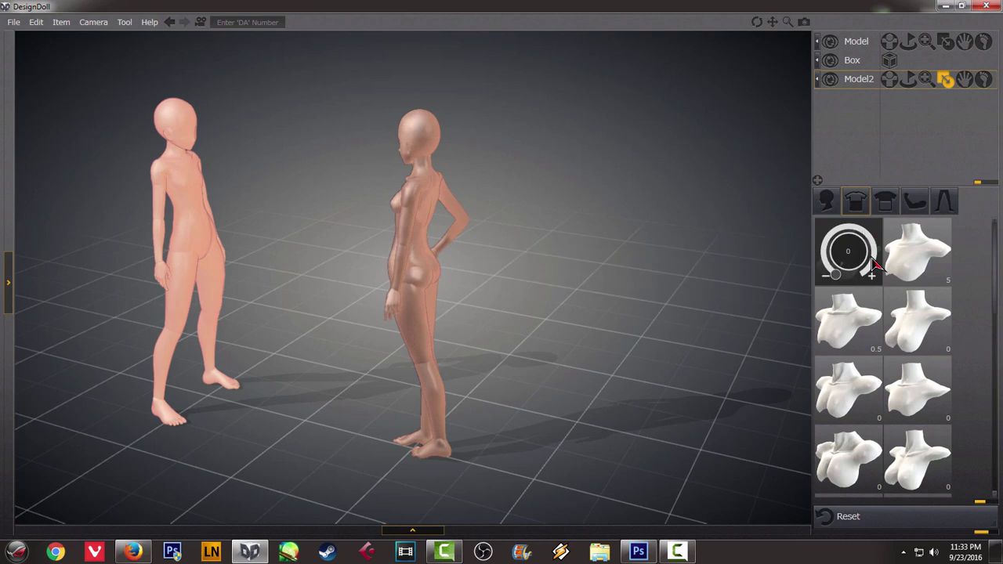
scroll(862, 333, down, 2)
scroll(921, 340, down, 2)
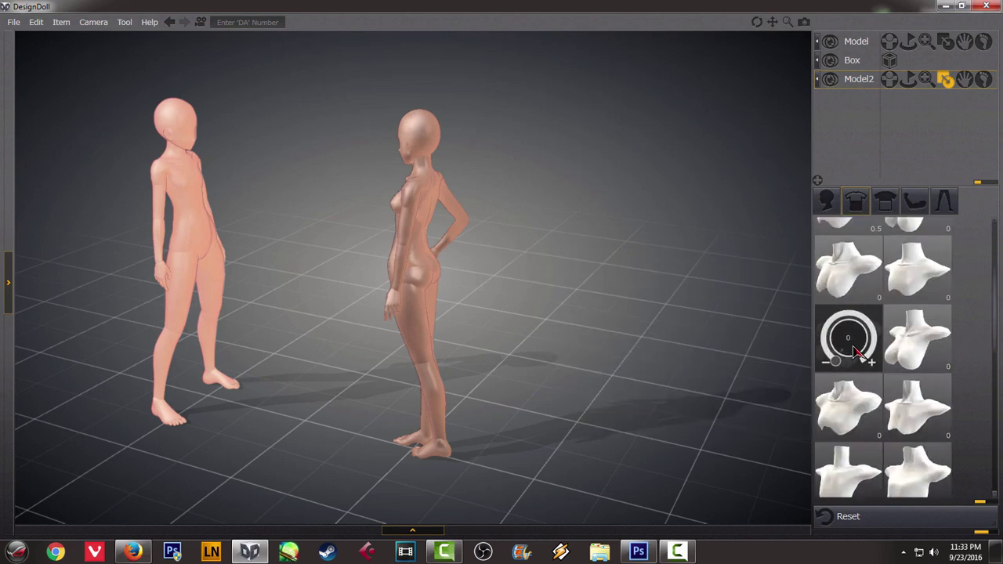
mouse_move(840, 368)
mouse_down()
mouse_move(827, 348)
mouse_move(831, 357)
mouse_up()
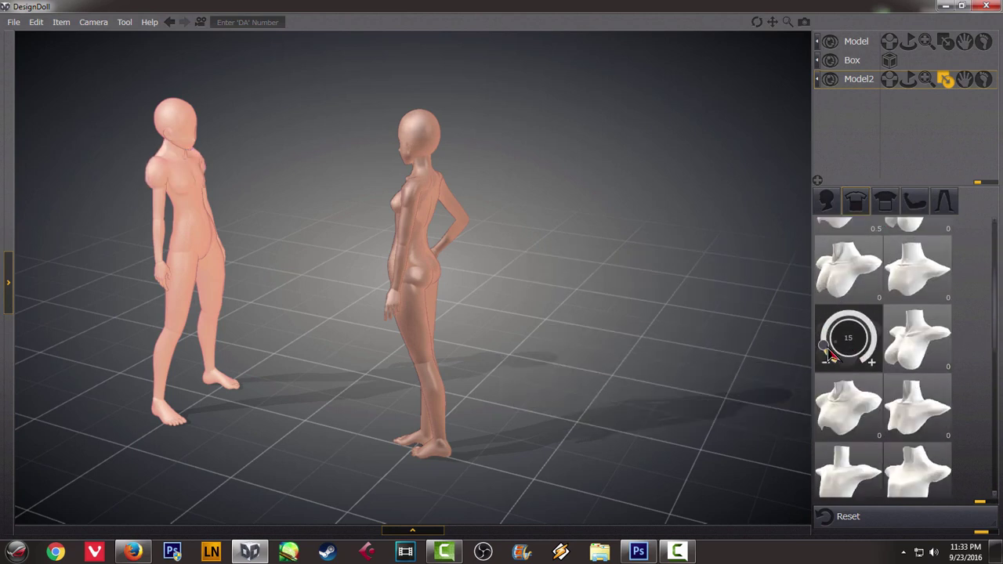
Shape Model2's waist by setting the ribbed, muscular abdomen preset to 18 and the preset beside it to 11
click(885, 203)
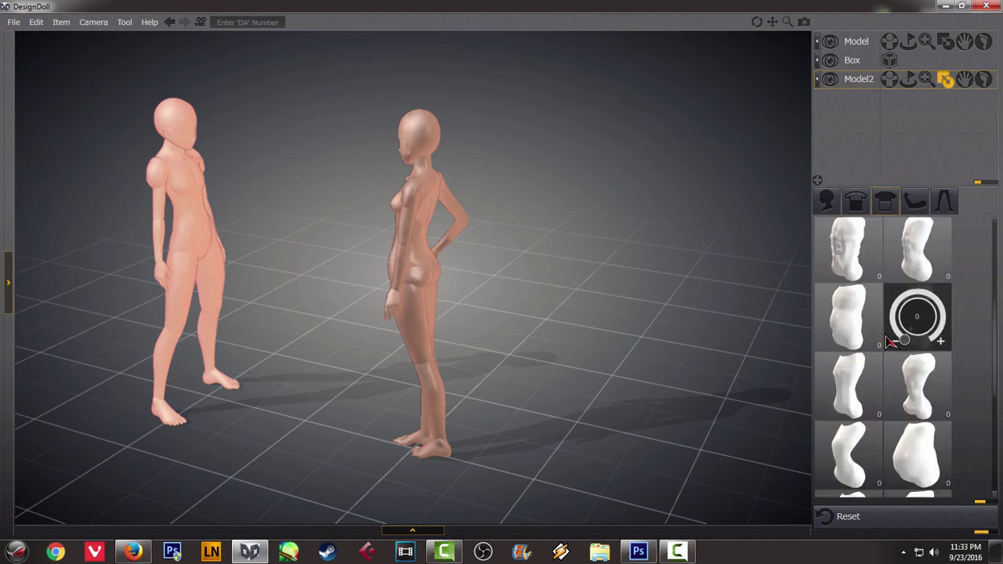
mouse_move(845, 279)
mouse_down()
mouse_move(827, 266)
mouse_move(835, 263)
mouse_up()
drag(907, 274, 898, 264)
scroll(642, 313, down, 2)
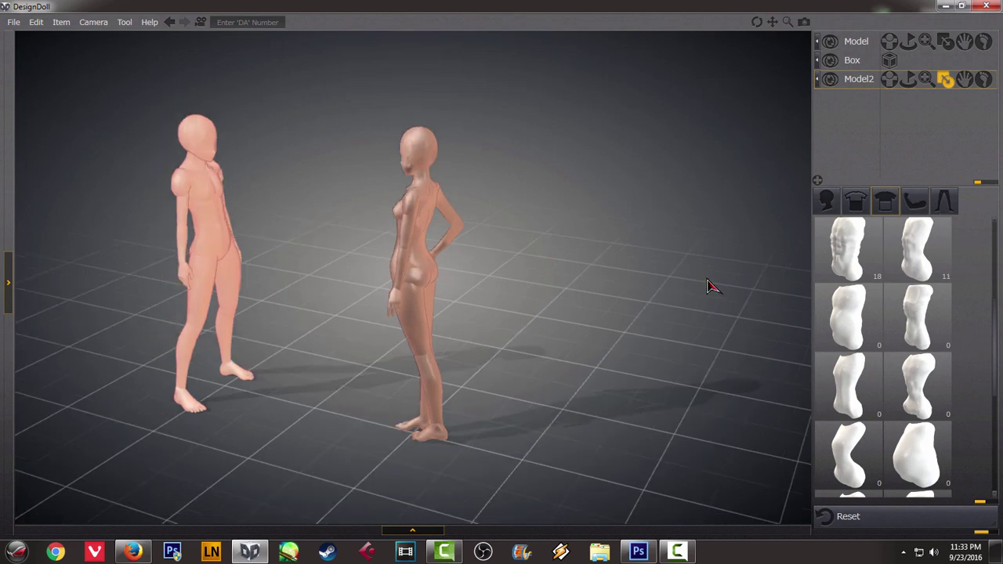
right_drag(600, 334, 647, 305)
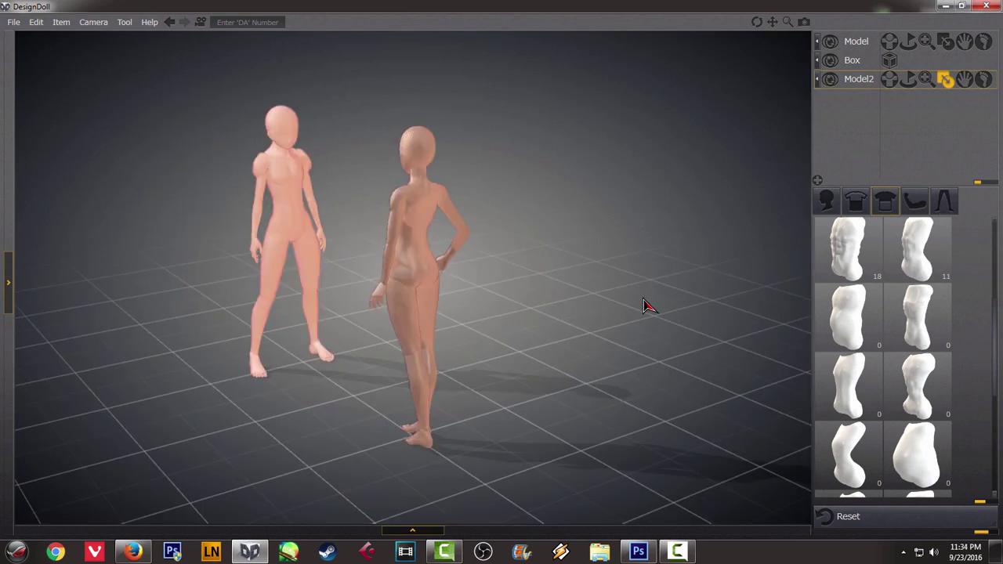
Make Model2's arms more muscular by setting the second arm preset in the second row to 12
click(915, 204)
mouse_move(851, 391)
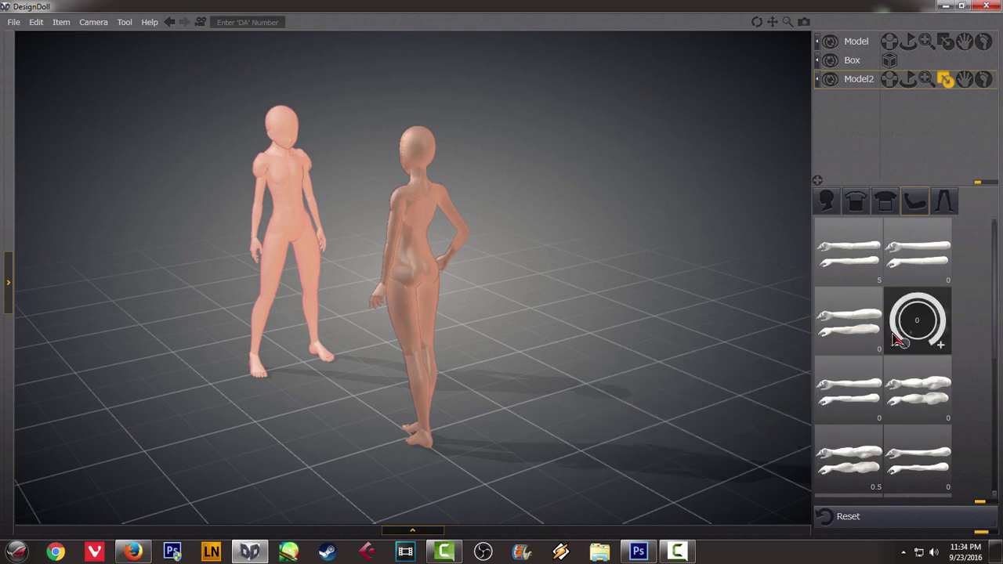
mouse_move(929, 333)
drag(908, 347, 901, 333)
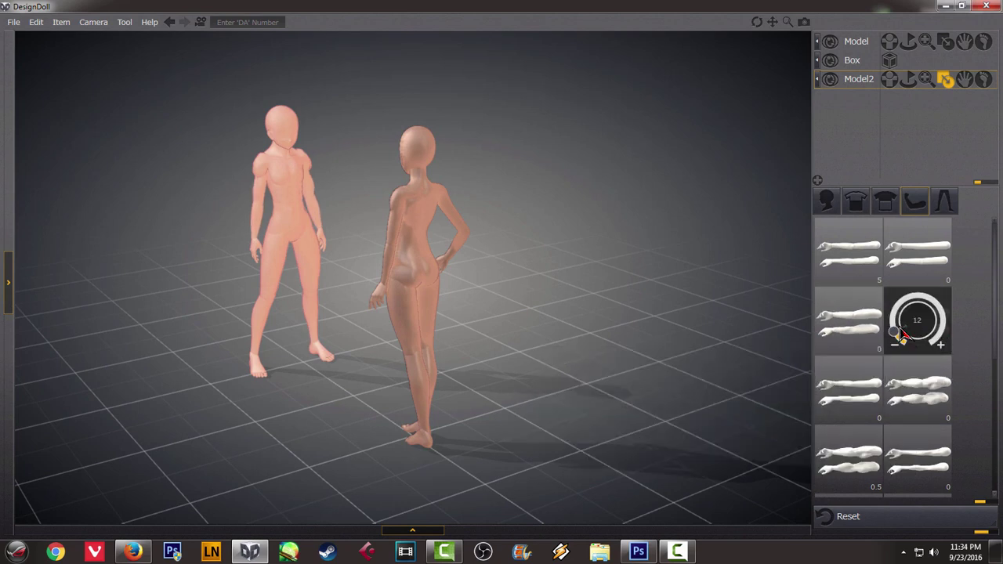
mouse_move(605, 373)
right_down()
mouse_move(562, 379)
mouse_move(600, 375)
right_up()
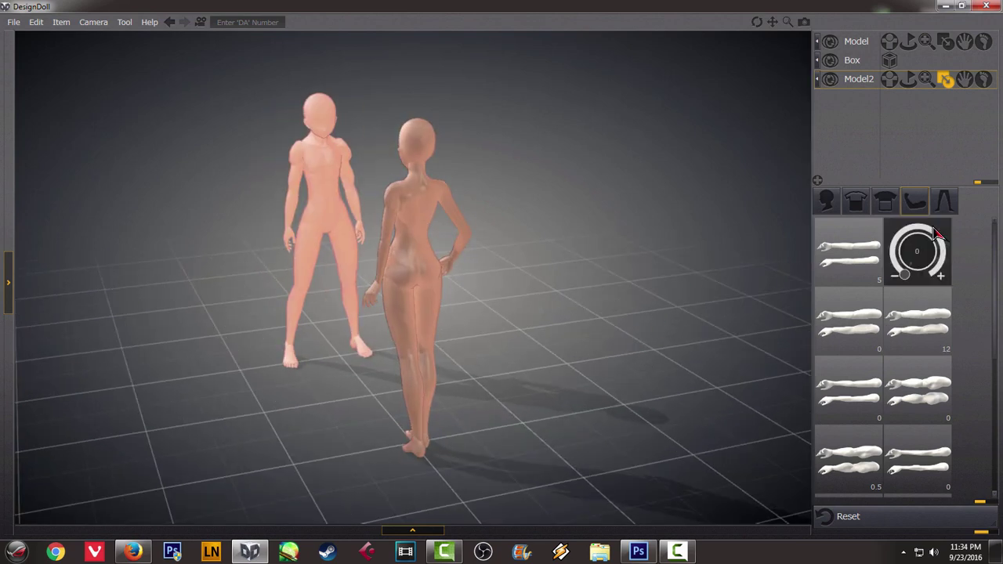
Change Model2's head shape by setting the first face preset in the third row to 24
click(825, 201)
mouse_move(905, 341)
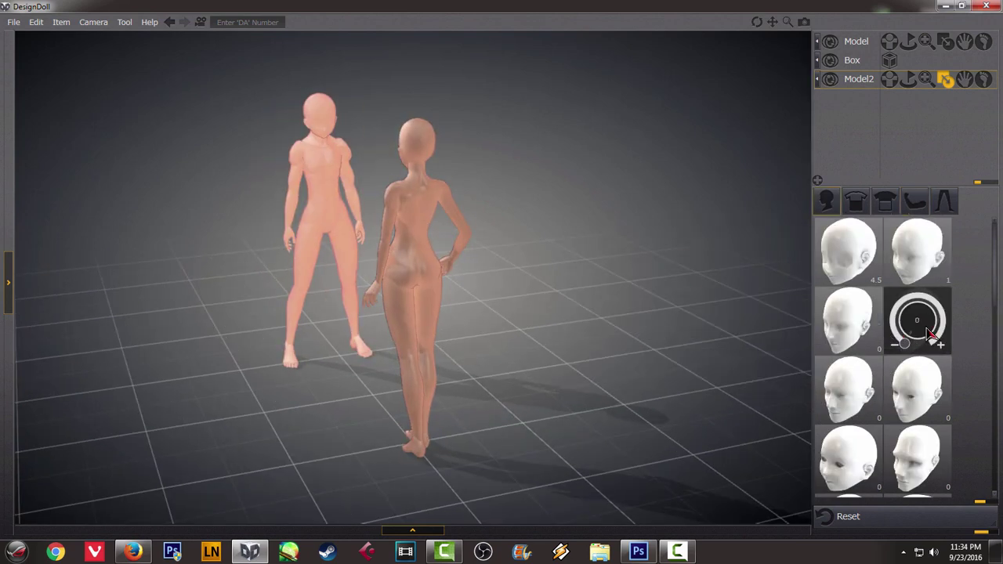
mouse_move(855, 395)
drag(837, 415, 836, 390)
right_drag(652, 389, 833, 358)
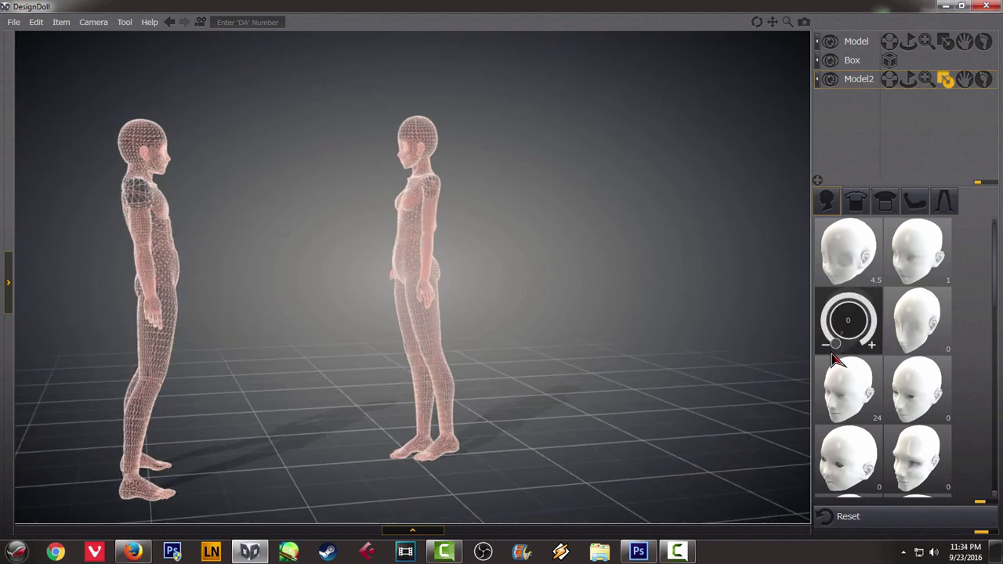
right_drag(232, 310, 724, 278)
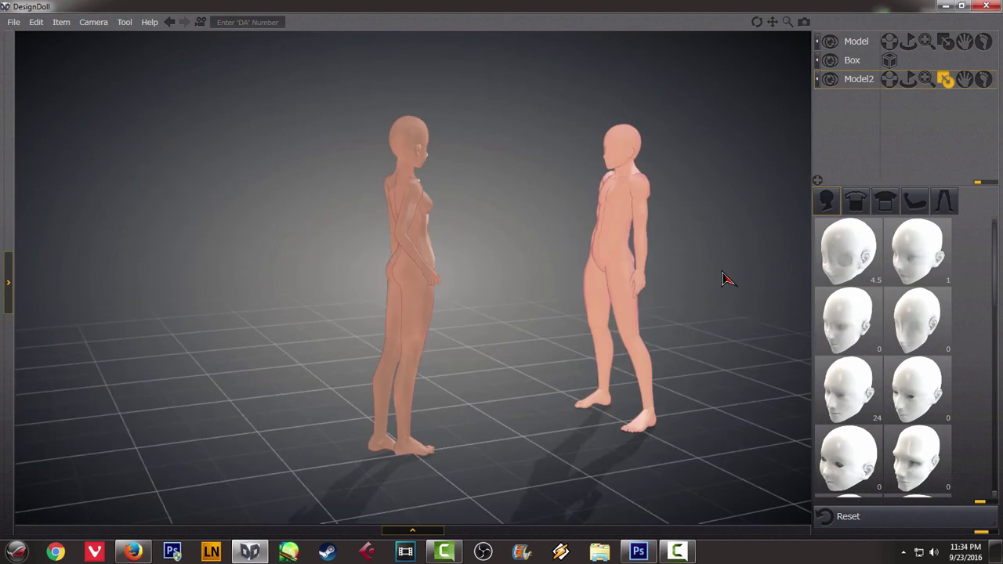
Thicken Model2's legs by setting the muscular leg preset at the start of the third row to 13
click(944, 205)
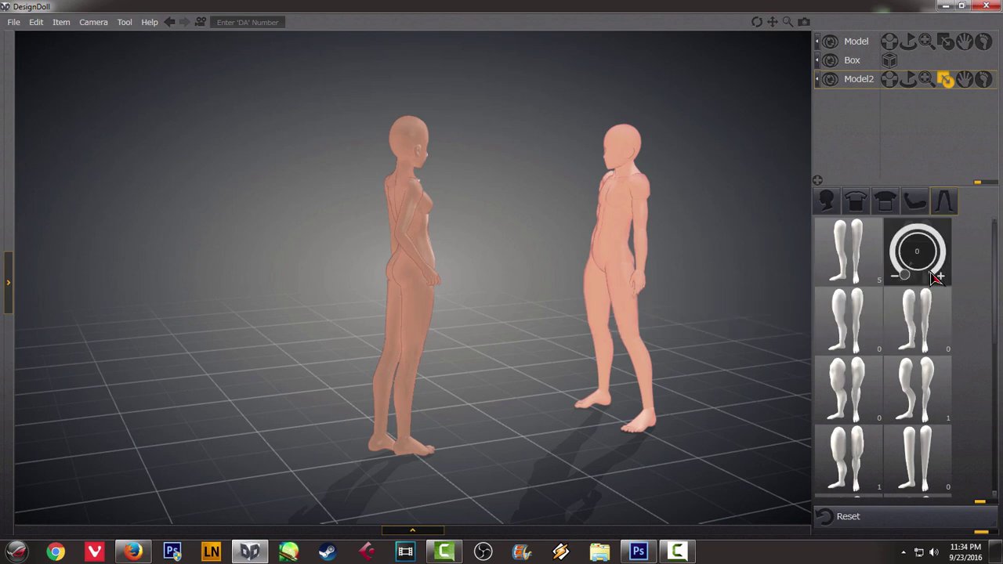
mouse_move(866, 338)
mouse_move(865, 384)
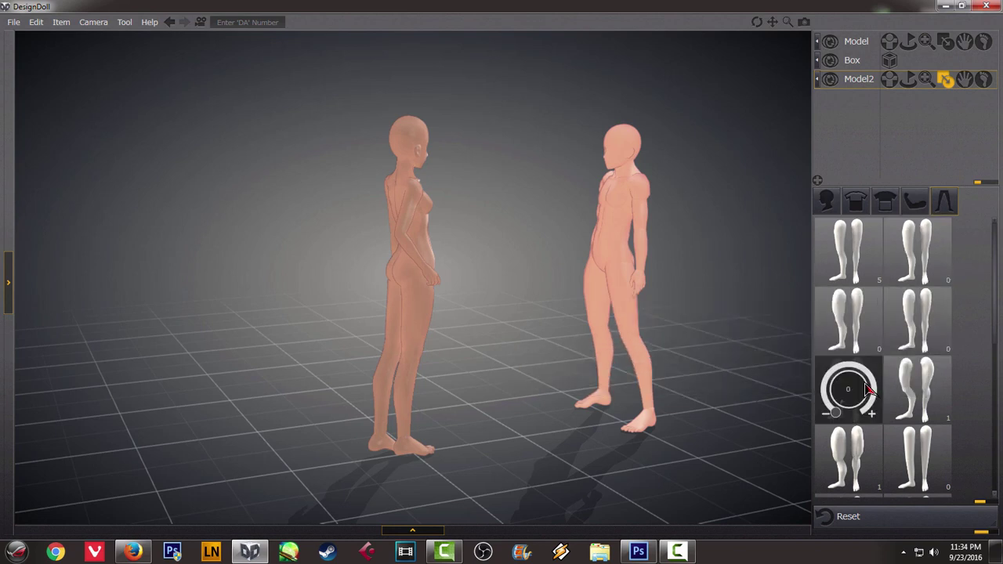
drag(838, 413, 835, 398)
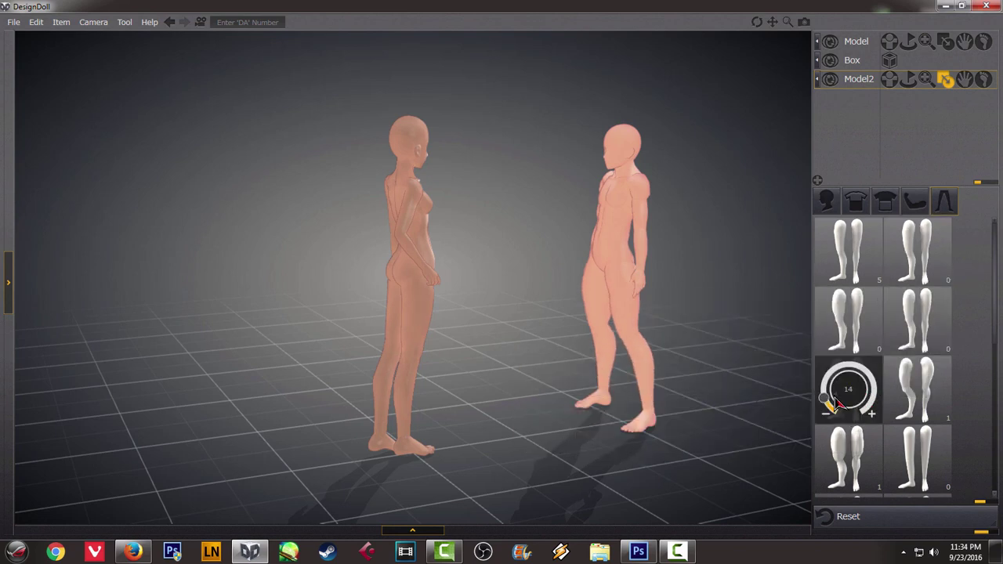
right_drag(663, 354, 846, 325)
right_drag(265, 235, 408, 235)
scroll(247, 233, up, 5)
right_drag(216, 200, 405, 243)
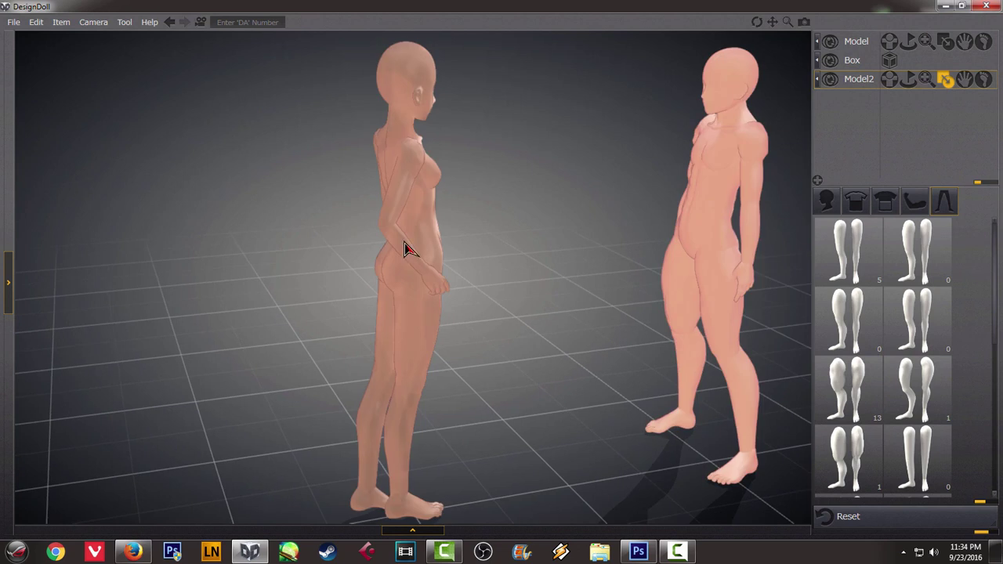
right_drag(651, 191, 587, 188)
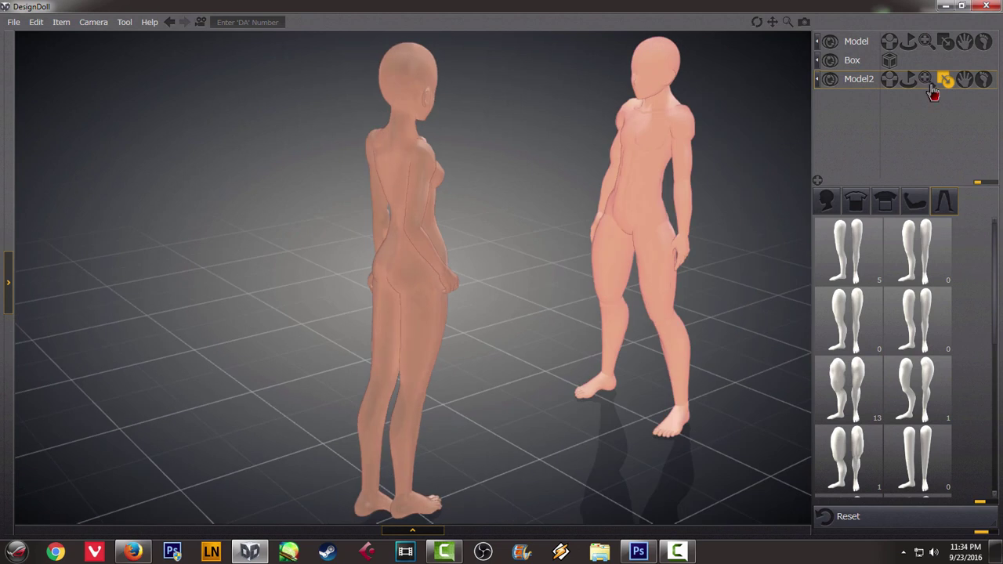
Switch Model2 to bone scaling and adjust the length of its head bone
click(909, 81)
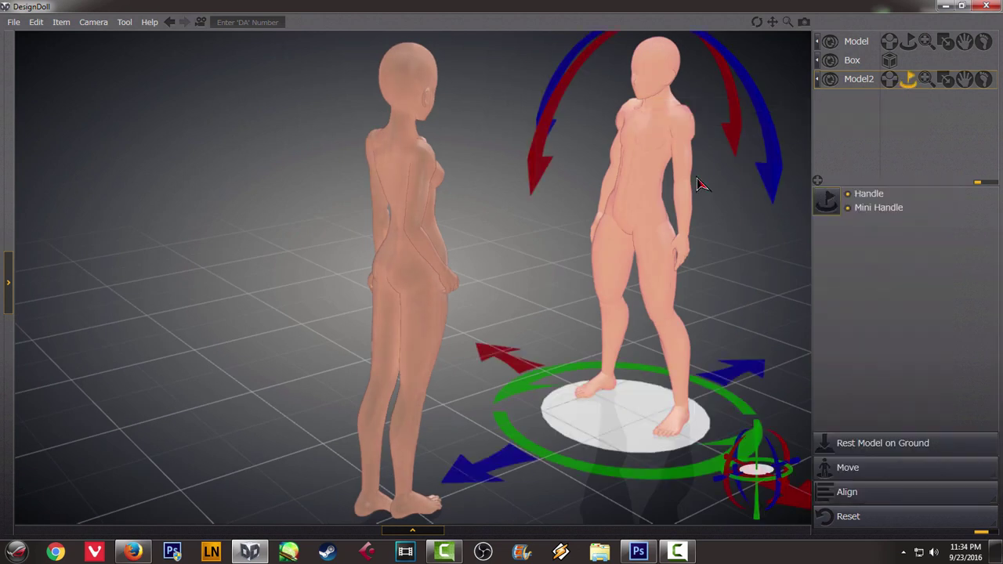
click(926, 80)
mouse_move(757, 175)
right_down()
mouse_move(719, 176)
mouse_move(736, 164)
mouse_move(713, 175)
right_up()
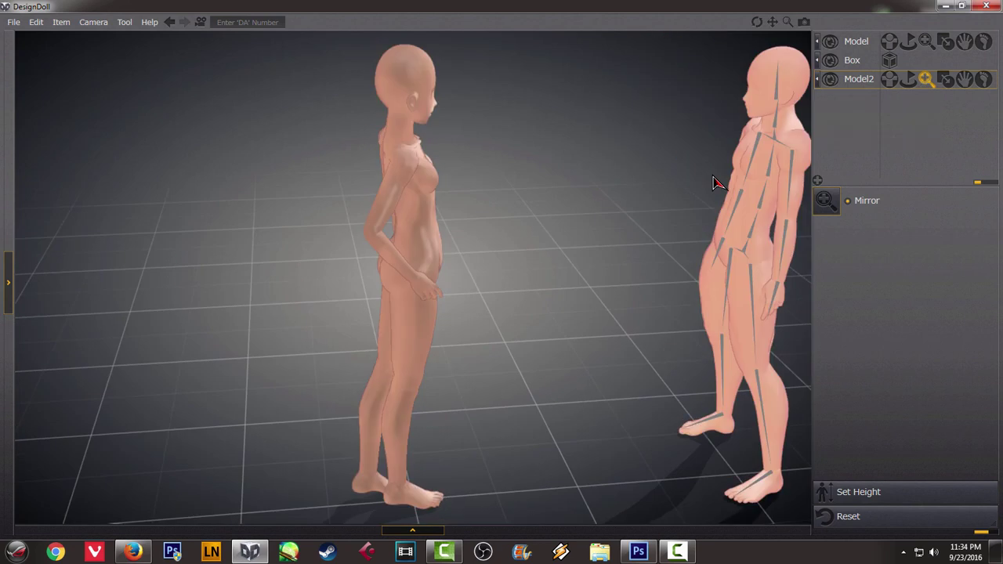
scroll(721, 152, down, 1)
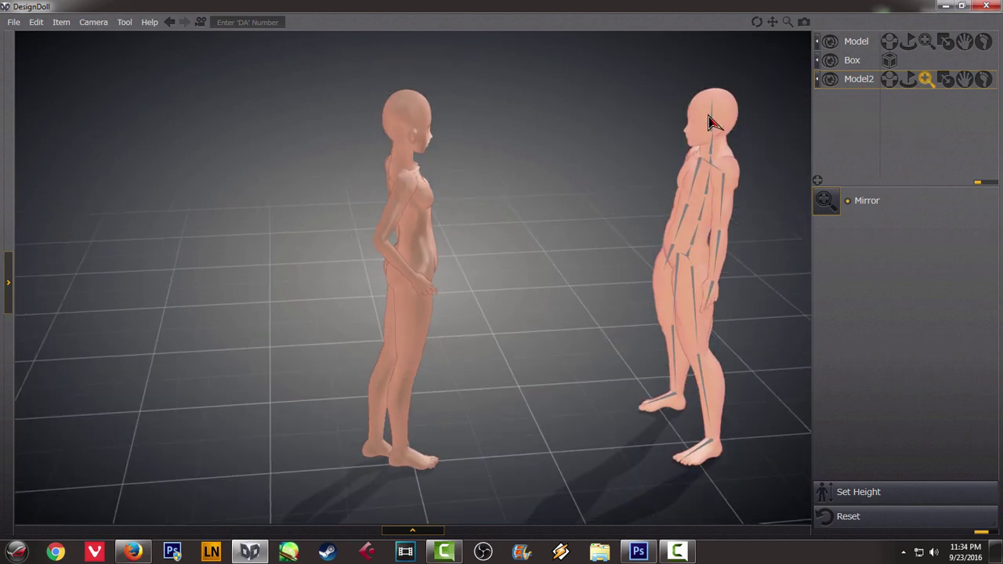
click(710, 116)
drag(711, 94, 712, 62)
Adjust the thickness of Model2's head bone
mouse_move(609, 221)
right_down()
mouse_move(708, 251)
mouse_move(638, 246)
right_up()
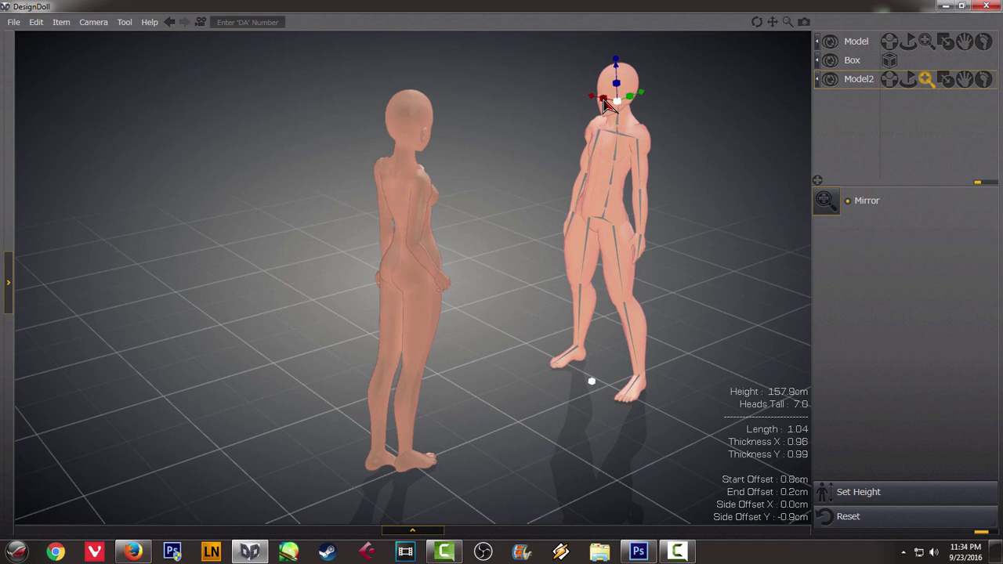
mouse_move(605, 98)
mouse_down()
mouse_move(590, 101)
mouse_move(631, 105)
mouse_move(623, 106)
mouse_up()
right_drag(576, 186, 700, 184)
right_drag(320, 215, 388, 204)
right_drag(189, 243, 128, 280)
click(163, 260)
click(131, 279)
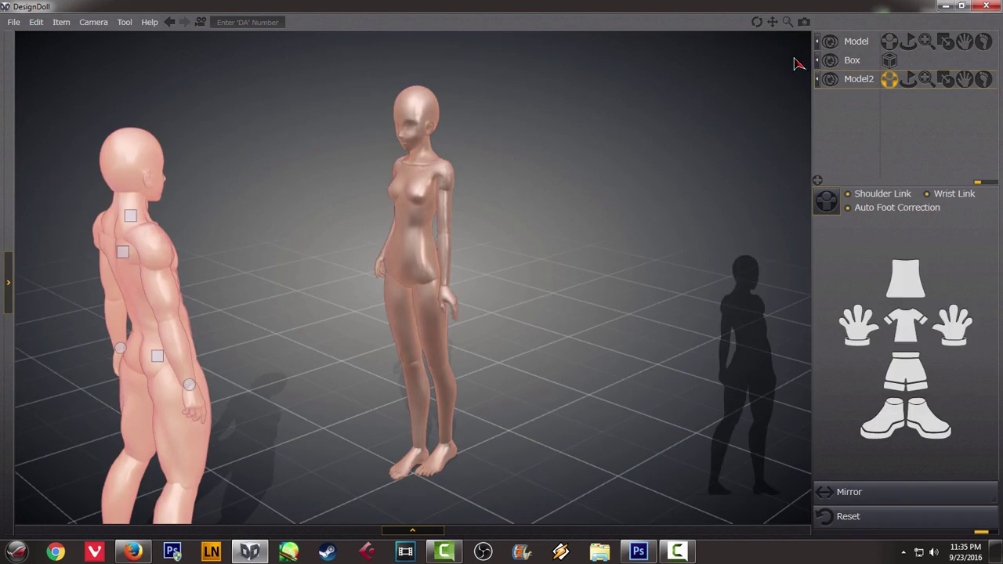
Adjust the length and thickness of Model2's chest bone in bone scaling mode
click(933, 83)
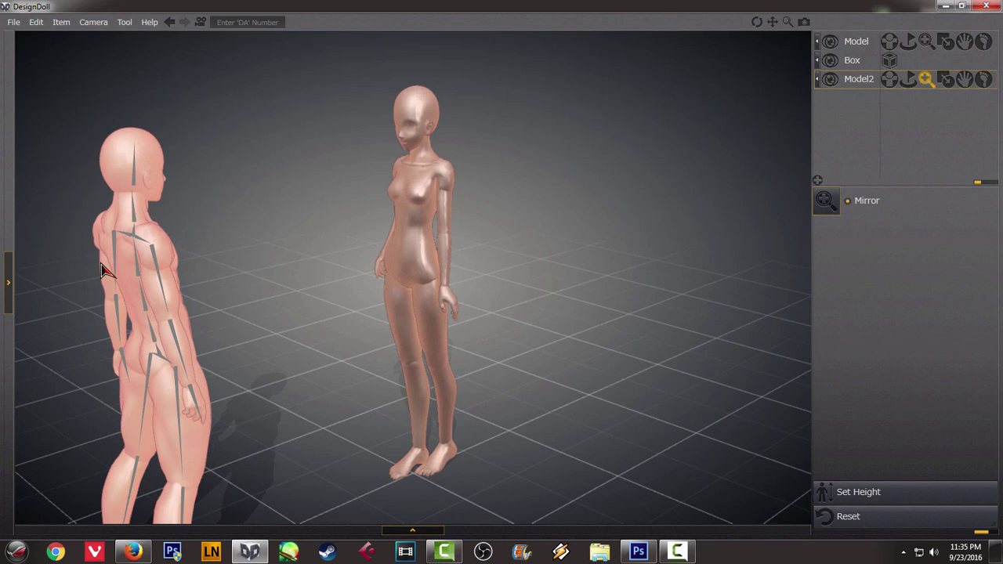
right_drag(129, 282, 172, 290)
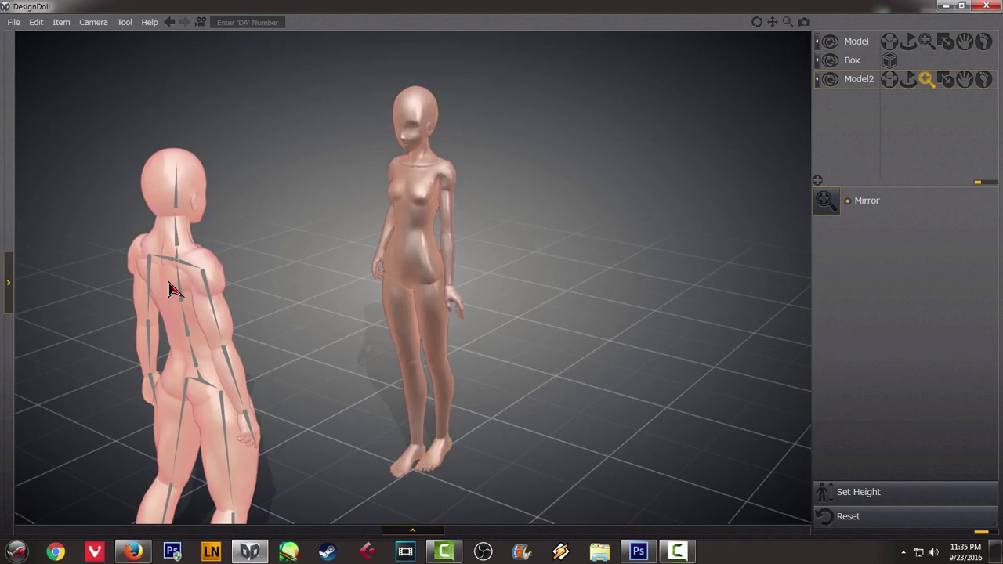
click(179, 300)
drag(179, 255, 175, 228)
drag(158, 313, 129, 327)
mouse_move(297, 316)
right_down()
mouse_move(196, 327)
mouse_move(56, 319)
right_up()
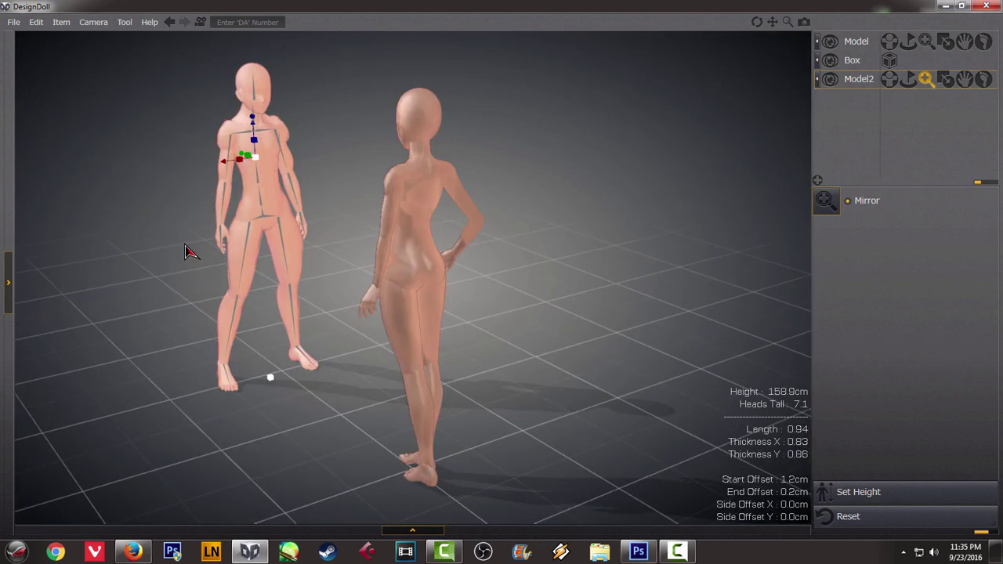
drag(241, 169, 266, 192)
Thicken Model2's forearms by raising the forearm bone's Thickness Y to about 1.16, then deselect the model
mouse_move(290, 218)
right_down()
mouse_move(242, 224)
mouse_move(313, 224)
mouse_move(227, 232)
right_up()
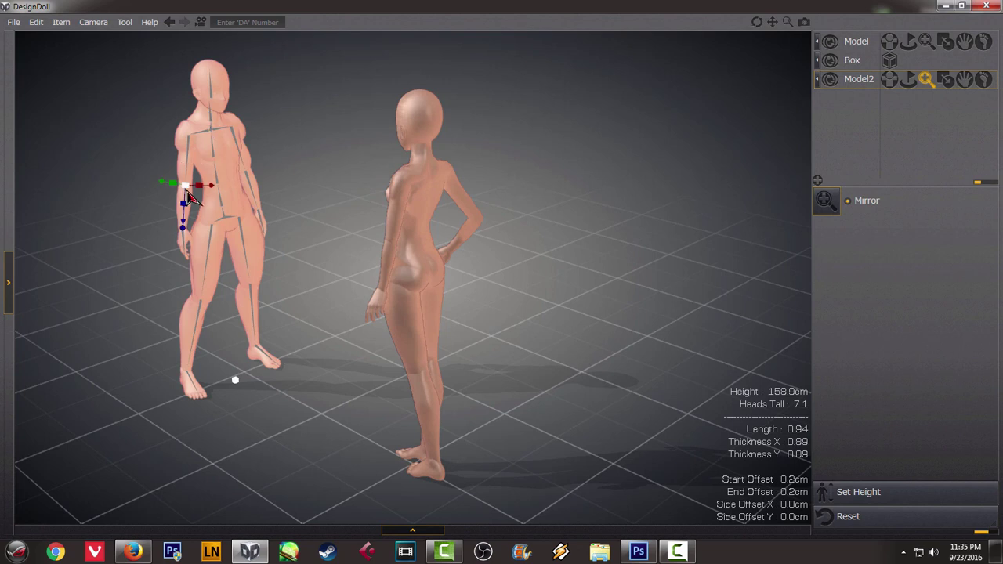
drag(177, 187, 150, 178)
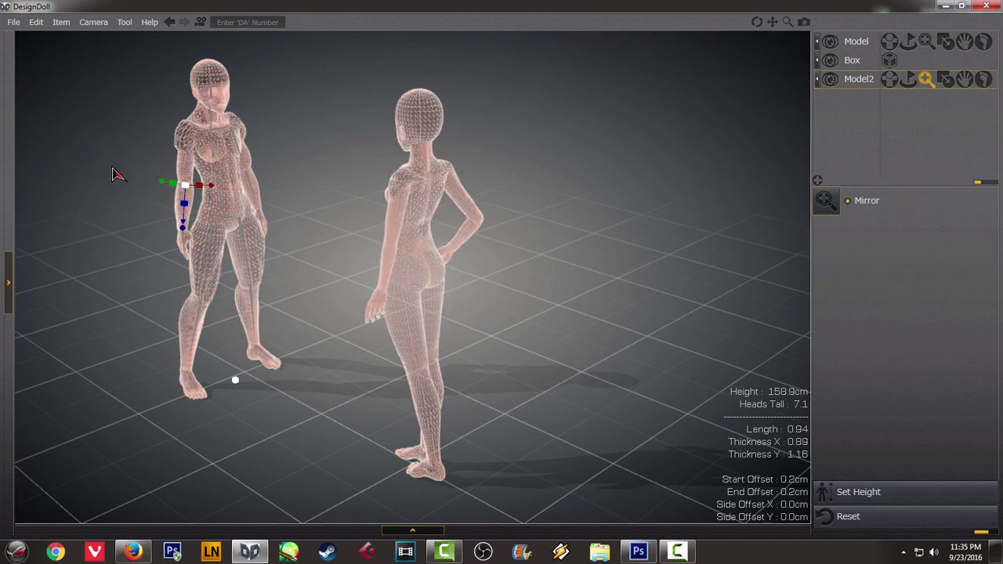
key(w)
right_click(200, 187)
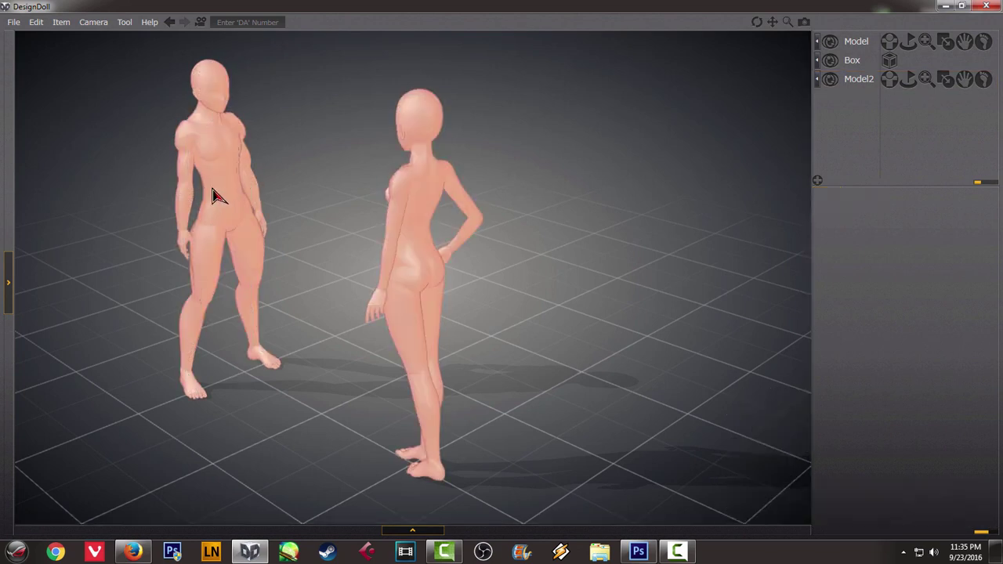
click(185, 189)
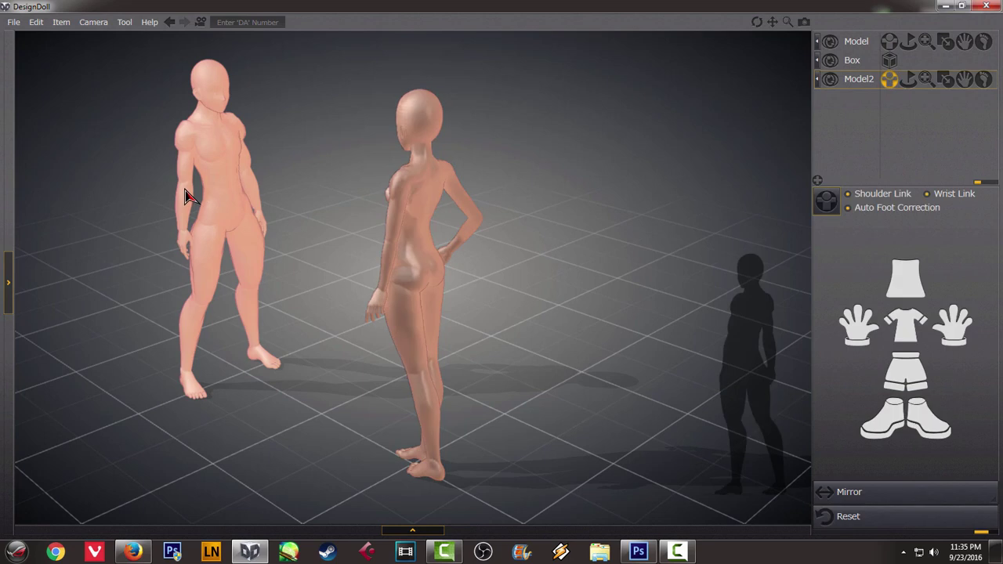
click(924, 80)
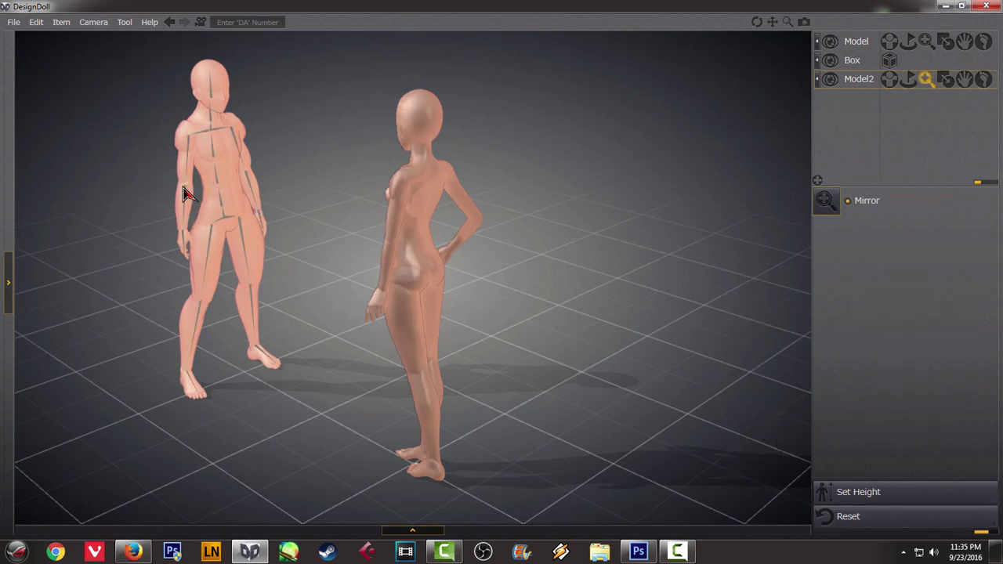
key(Escape)
Select Model2 for posing and lift its right leg off the ground
right_drag(345, 180, 643, 210)
scroll(634, 205, up, 3)
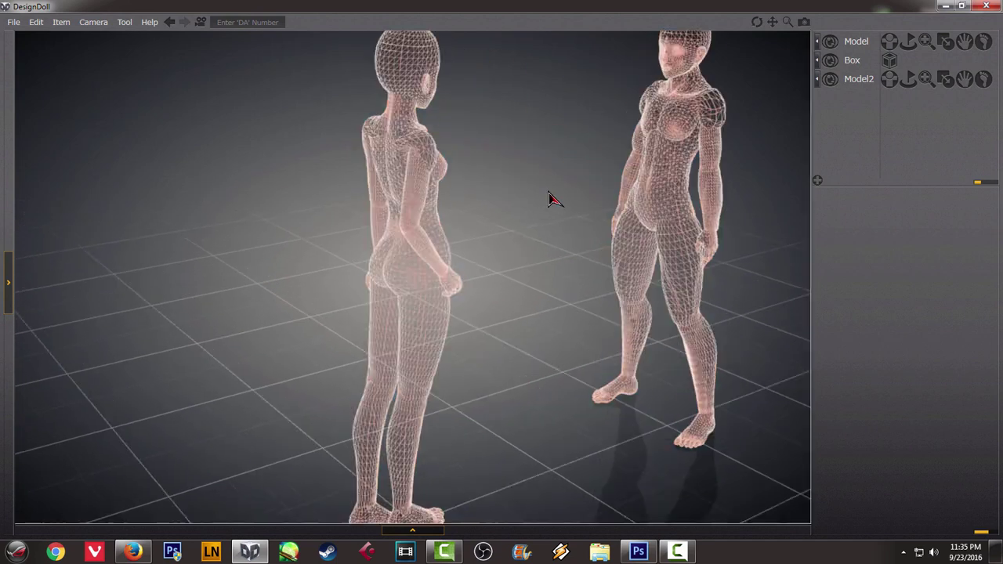
right_drag(441, 167, 302, 196)
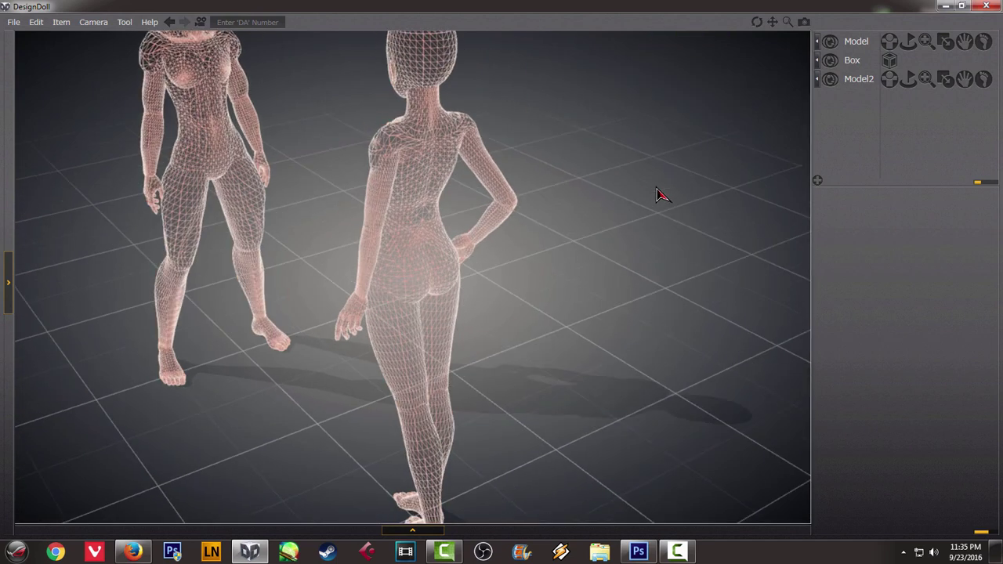
right_drag(199, 193, 258, 190)
scroll(259, 190, up, 3)
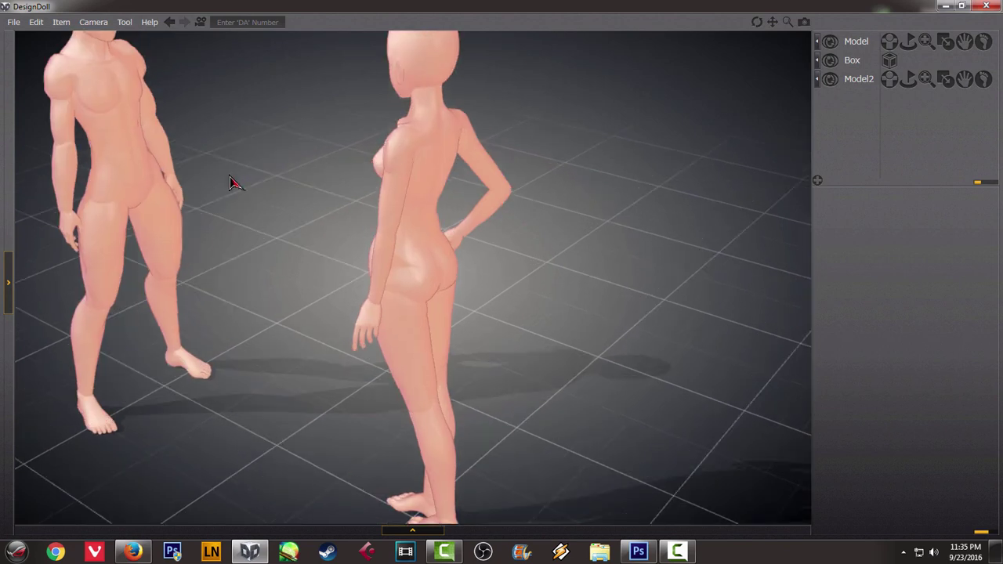
scroll(263, 183, down, 4)
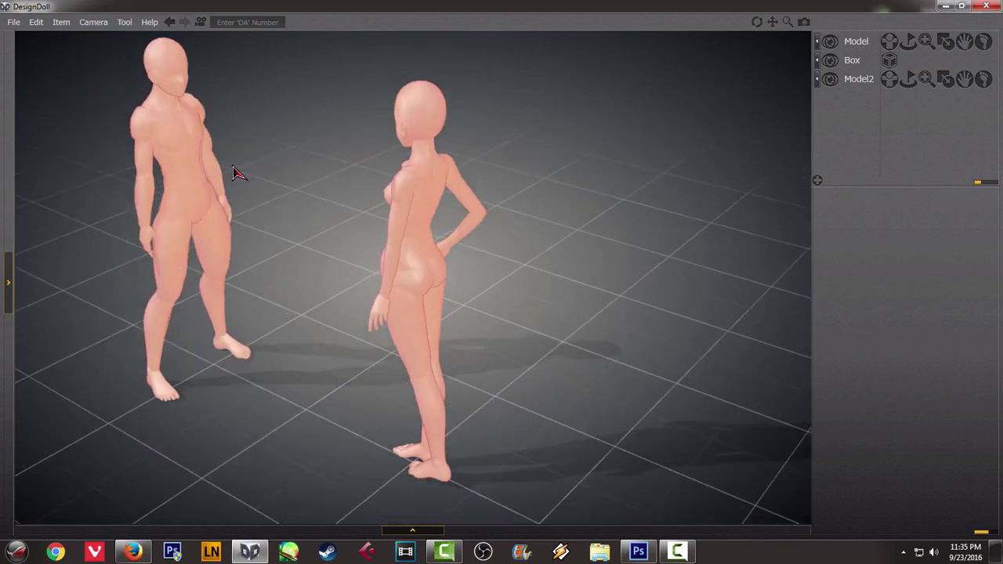
click(167, 302)
drag(167, 309, 167, 275)
drag(157, 375, 188, 324)
Raise Model2's right foot further, keeping the knee bent and the thigh close to horizontal
right_drag(301, 337, 164, 347)
drag(156, 348, 165, 304)
drag(156, 384, 162, 337)
drag(64, 459, 145, 409)
right_drag(145, 409, 196, 366)
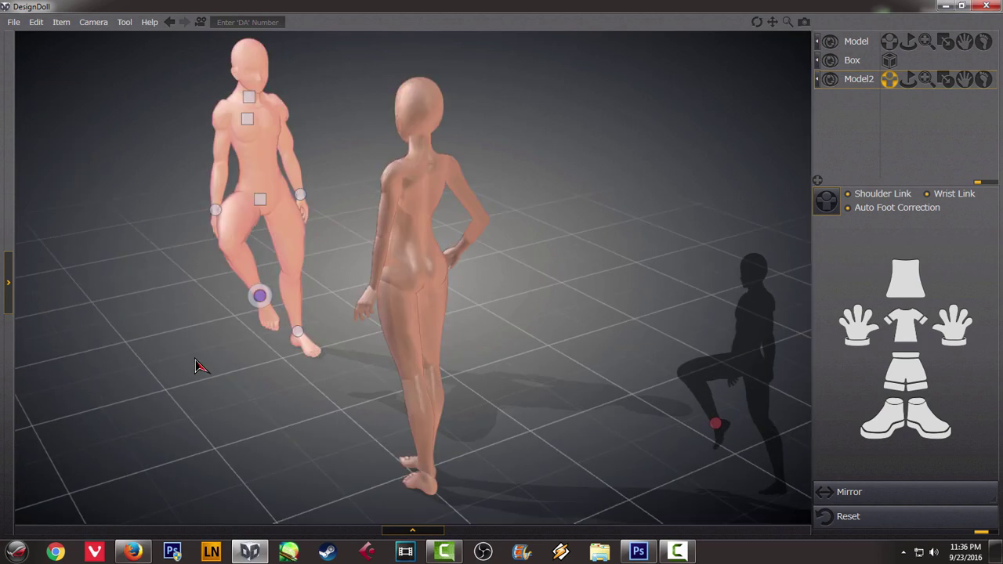
drag(260, 304, 303, 261)
right_drag(450, 275, 213, 262)
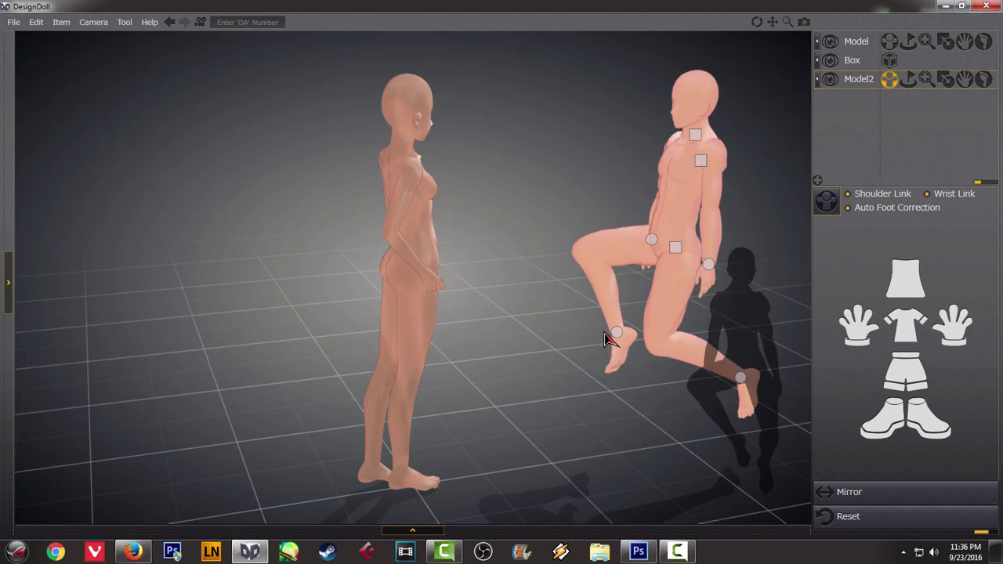
Bring Model2's left leg forward beside the raised right leg, then lower its knee and foot
drag(744, 382, 637, 327)
drag(650, 290, 626, 235)
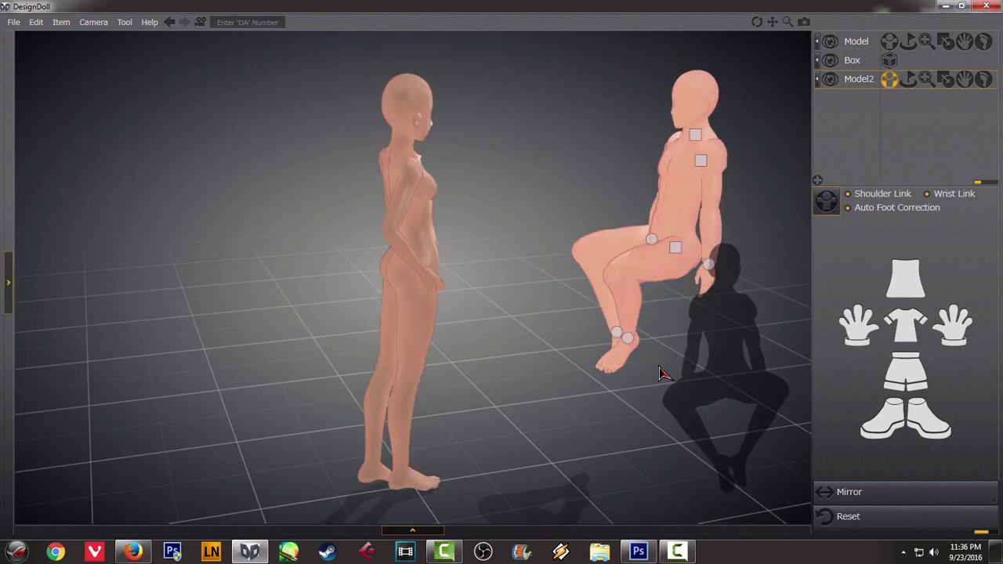
drag(624, 340, 663, 365)
drag(655, 280, 687, 332)
right_drag(705, 384, 641, 371)
drag(684, 411, 683, 429)
right_drag(684, 436, 621, 402)
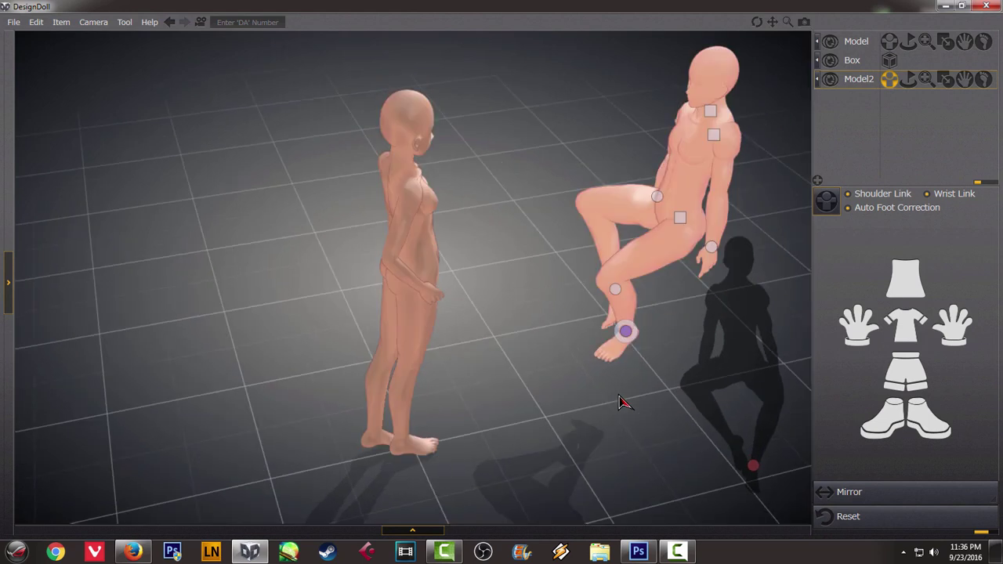
right_drag(396, 253, 517, 238)
mouse_move(152, 192)
right_down()
mouse_move(180, 190)
mouse_move(137, 182)
right_up()
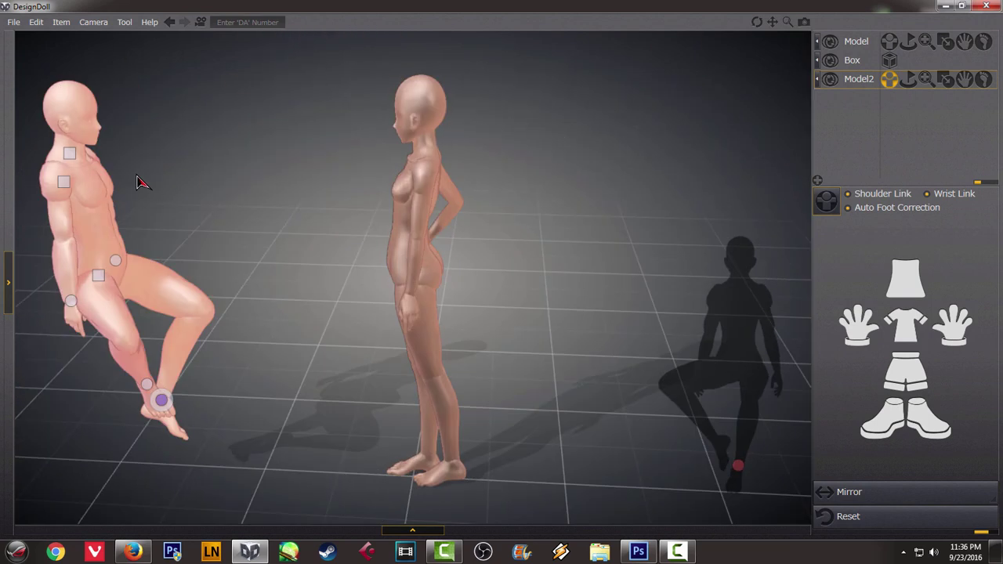
Pull Model2's right arm back with the elbow bent
drag(77, 181, 58, 248)
drag(66, 302, 43, 255)
right_drag(139, 264, 101, 172)
drag(149, 117, 134, 125)
drag(136, 187, 104, 188)
right_drag(176, 200, 75, 207)
Swing Model2's left hand outward and away from its body
right_drag(347, 237, 306, 223)
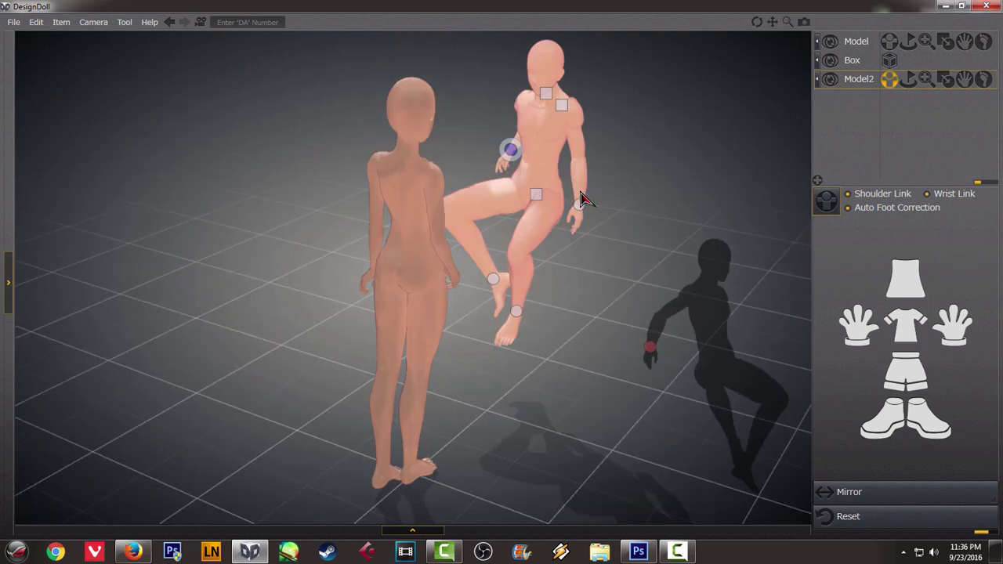
drag(580, 205, 620, 190)
right_drag(620, 191, 549, 193)
drag(761, 152, 773, 174)
right_drag(773, 174, 713, 205)
Reposition Model2's bent leg and extend the other leg straight toward the first model as a kick
click(517, 224)
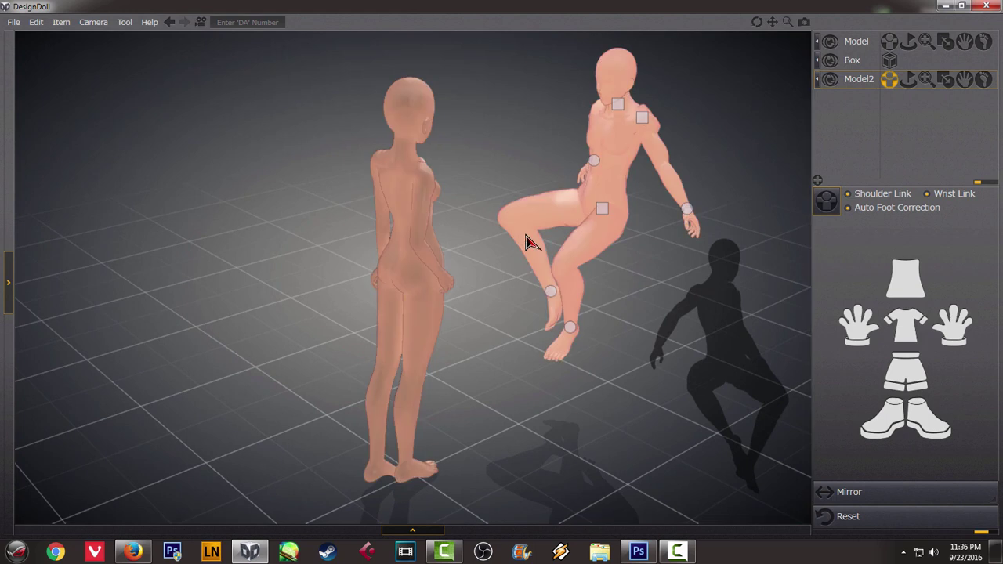
drag(528, 211, 560, 190)
drag(546, 241, 540, 231)
right_drag(428, 196, 745, 216)
drag(243, 286, 341, 243)
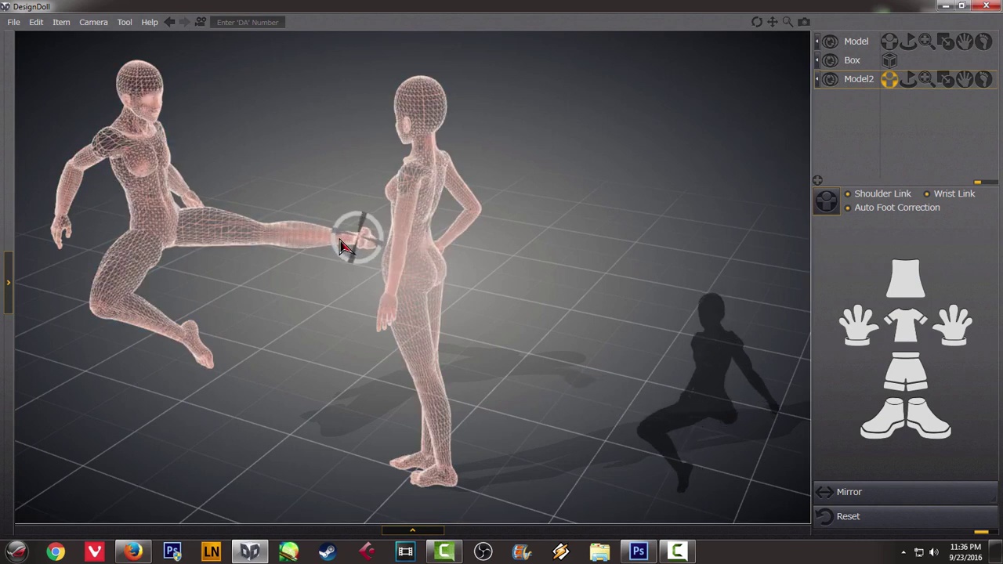
right_drag(235, 283, 163, 271)
Move the knee of Model2's bent leg inward and shift its hips in the kicking pose
drag(132, 304, 205, 297)
right_drag(289, 282, 399, 294)
right_drag(707, 210, 768, 268)
right_drag(553, 231, 862, 282)
right_drag(241, 225, 329, 214)
drag(224, 210, 248, 207)
right_drag(269, 285, 330, 265)
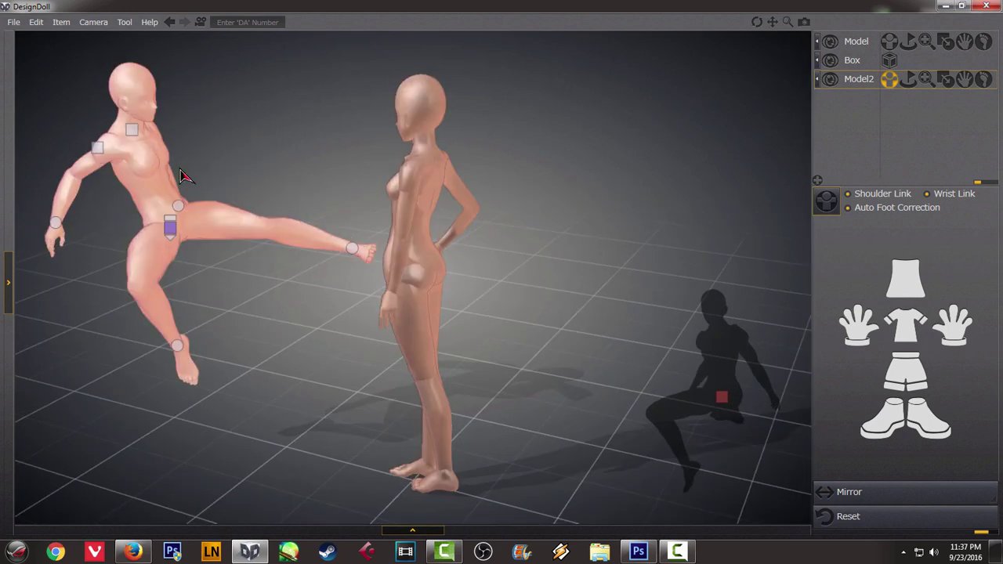
Twist Model2's torso in the kicking pose and reposition both of its arms
drag(149, 177, 186, 183)
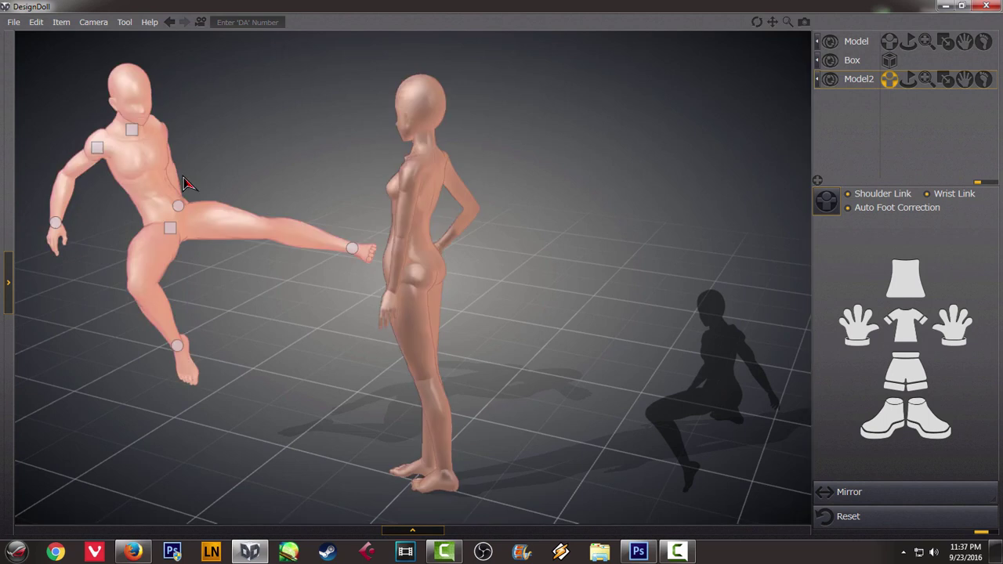
right_drag(282, 171, 329, 162)
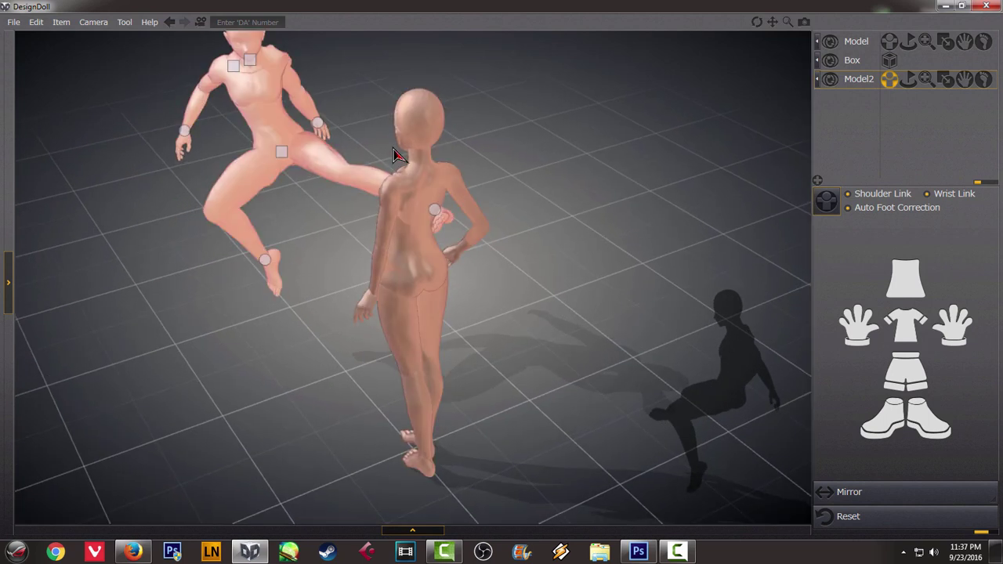
drag(187, 131, 193, 126)
right_drag(194, 141, 208, 146)
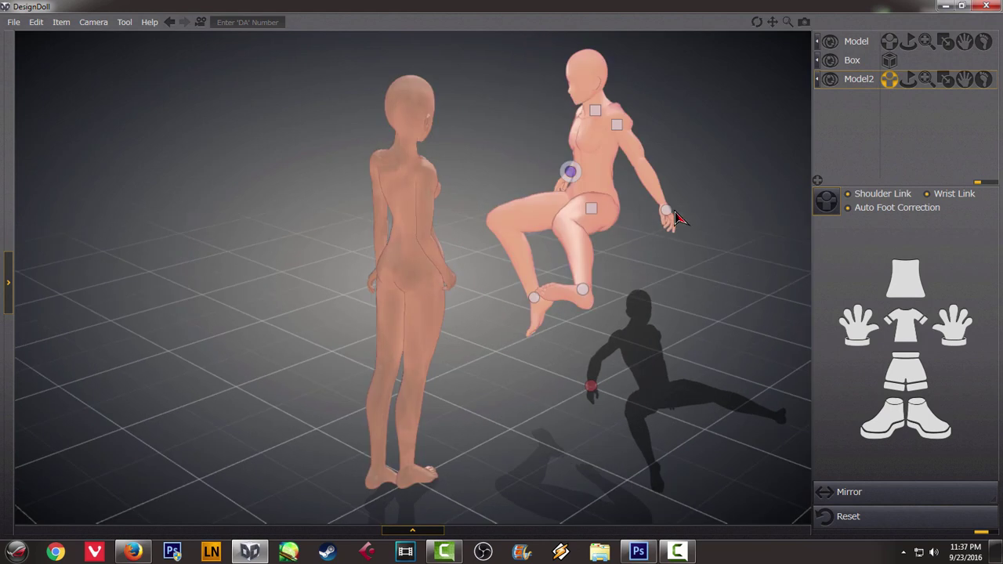
drag(668, 217, 677, 198)
right_drag(668, 179, 598, 181)
mouse_move(744, 340)
right_down()
mouse_move(710, 354)
mouse_move(753, 349)
right_up()
drag(764, 190, 730, 222)
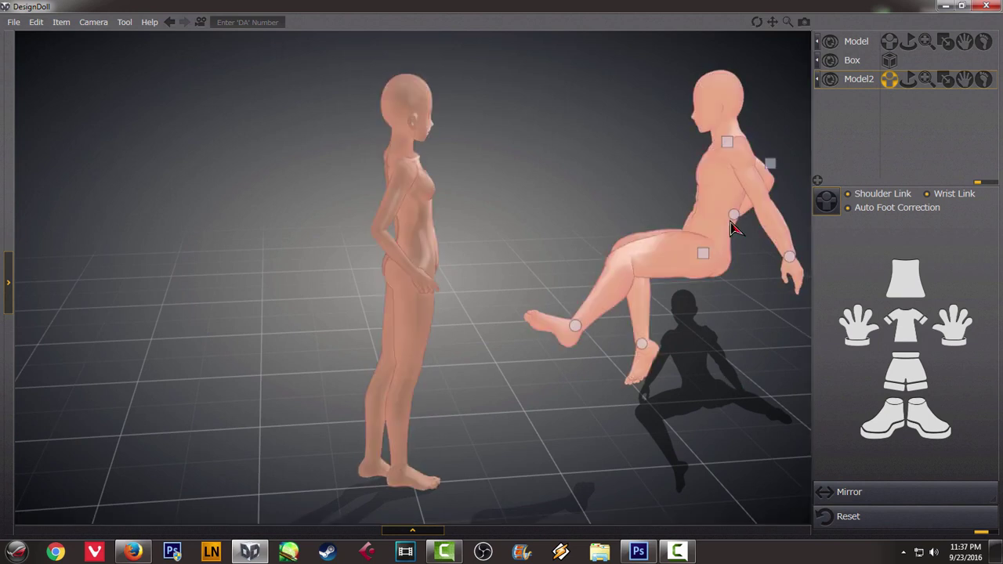
Extend Model2's left arm forward at about shoulder height and adjust its upper body to match
drag(792, 265, 753, 243)
drag(726, 146, 713, 138)
drag(756, 249, 645, 188)
drag(703, 212, 706, 212)
right_drag(504, 248, 681, 329)
mouse_move(529, 94)
mouse_down()
mouse_move(517, 66)
mouse_move(537, 83)
mouse_up()
right_drag(556, 212, 642, 168)
right_drag(451, 235, 530, 227)
right_drag(206, 238, 287, 246)
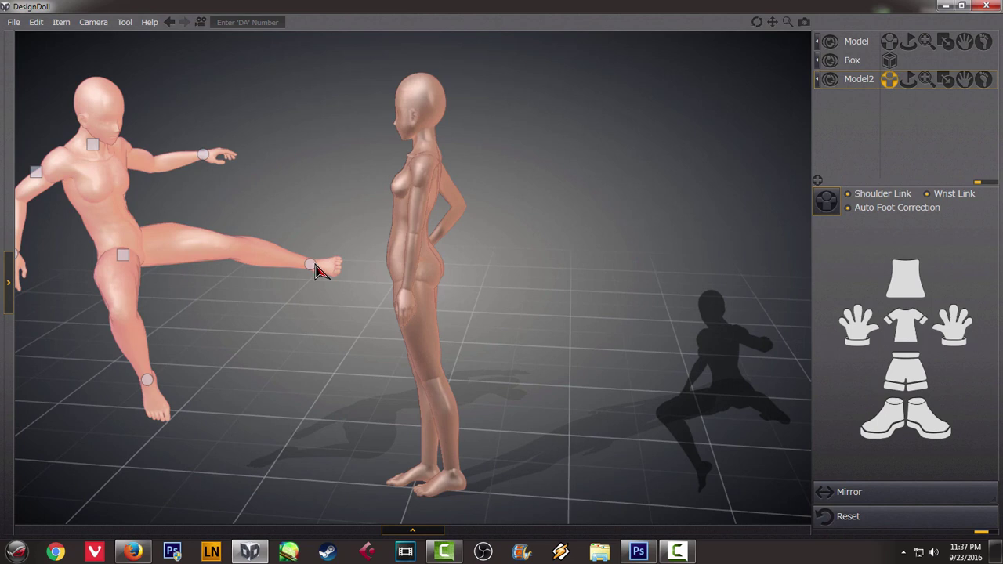
Switch Model2 to placement mode and raise the whole model above the ground along the vertical axis
click(909, 80)
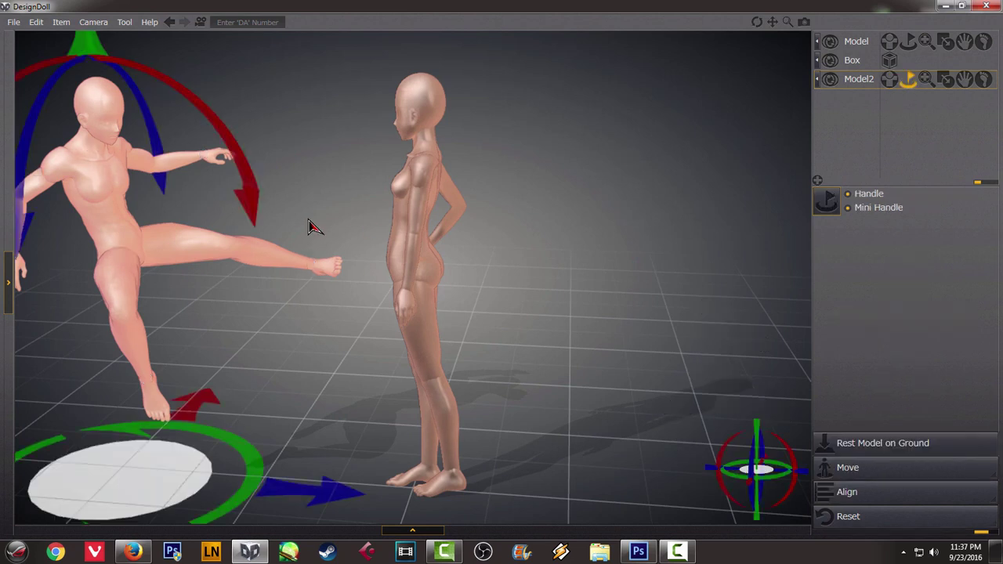
scroll(139, 179, down, 3)
drag(174, 105, 170, 70)
scroll(240, 226, down, 2)
right_drag(244, 227, 345, 245)
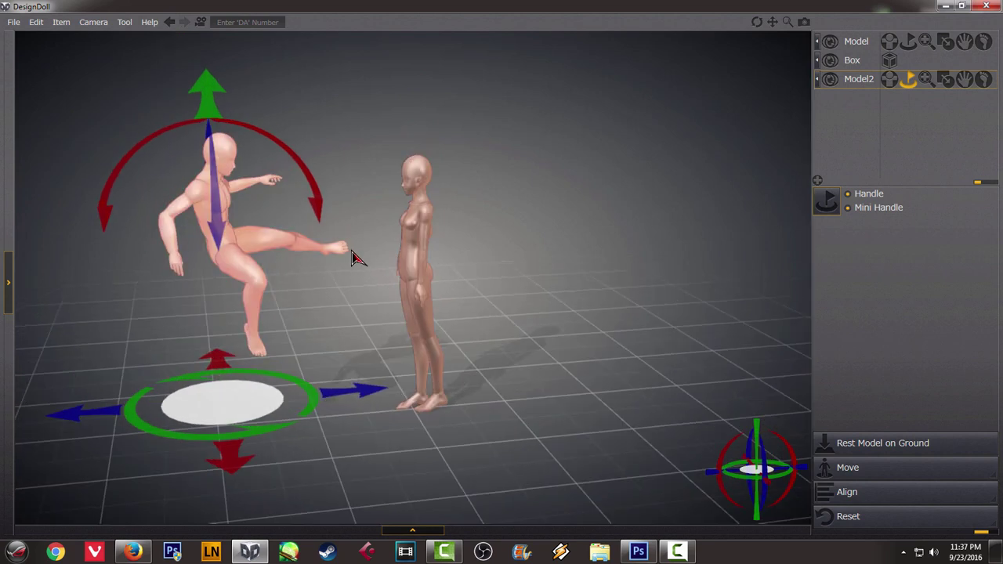
drag(206, 101, 215, 82)
Lift Model2 higher into the air for a jumping kick at the first model
right_drag(331, 245, 514, 244)
right_drag(593, 138, 703, 113)
mouse_move(609, 112)
mouse_down()
mouse_move(598, 50)
mouse_move(602, 72)
mouse_up()
mouse_move(583, 345)
mouse_down()
mouse_move(528, 332)
mouse_move(285, 345)
mouse_up()
mouse_move(284, 345)
right_down()
mouse_move(264, 356)
mouse_move(282, 353)
right_up()
mouse_move(328, 377)
mouse_down()
mouse_move(210, 403)
mouse_move(282, 391)
mouse_up()
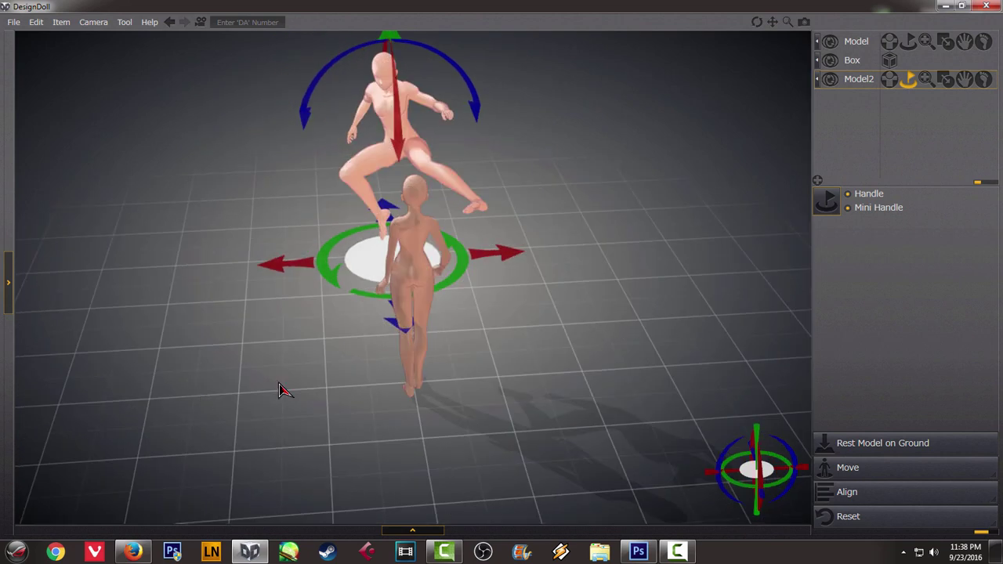
drag(476, 352, 485, 342)
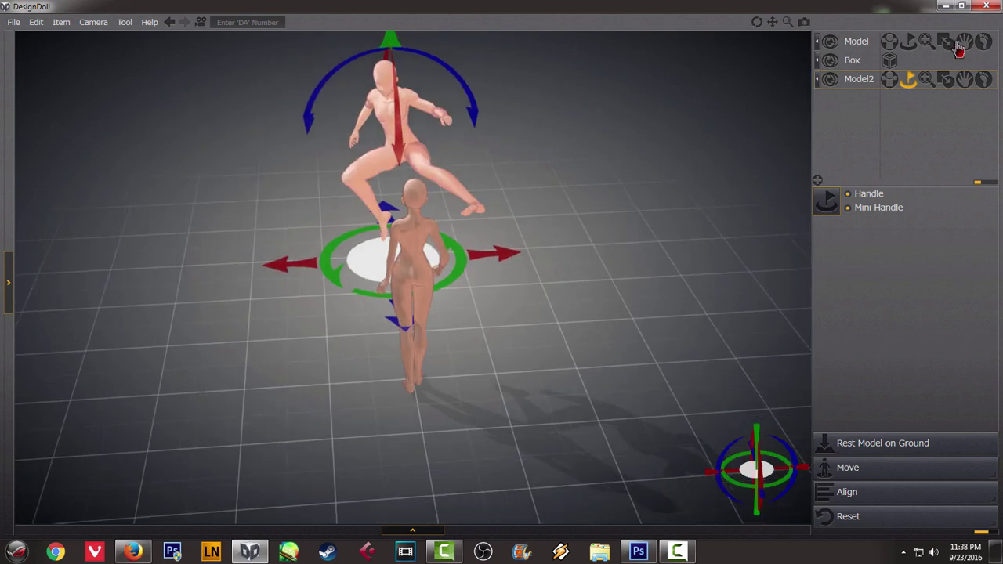
Pose the first model's arms, raising its right hand to guard near the face and bending its left arm beside the hip
click(889, 44)
right_drag(564, 228, 817, 242)
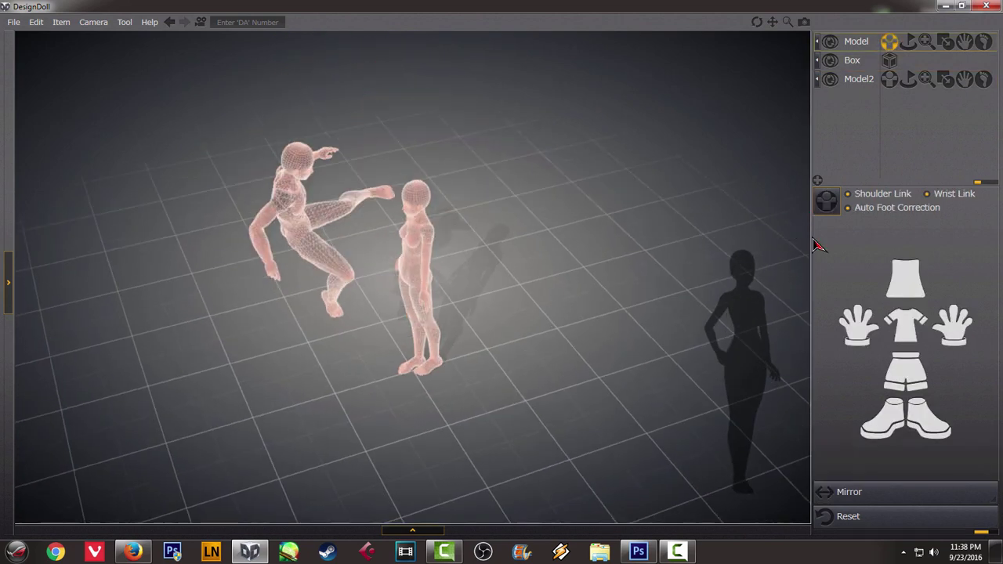
mouse_move(507, 276)
mouse_down()
mouse_move(784, 215)
mouse_move(911, 224)
mouse_move(529, 310)
mouse_move(493, 289)
mouse_move(449, 233)
mouse_move(451, 211)
mouse_up()
mouse_move(383, 292)
right_down()
mouse_move(294, 295)
mouse_move(460, 298)
mouse_move(354, 282)
mouse_move(320, 321)
mouse_move(505, 322)
mouse_move(468, 297)
mouse_move(396, 295)
right_up()
drag(414, 278, 424, 277)
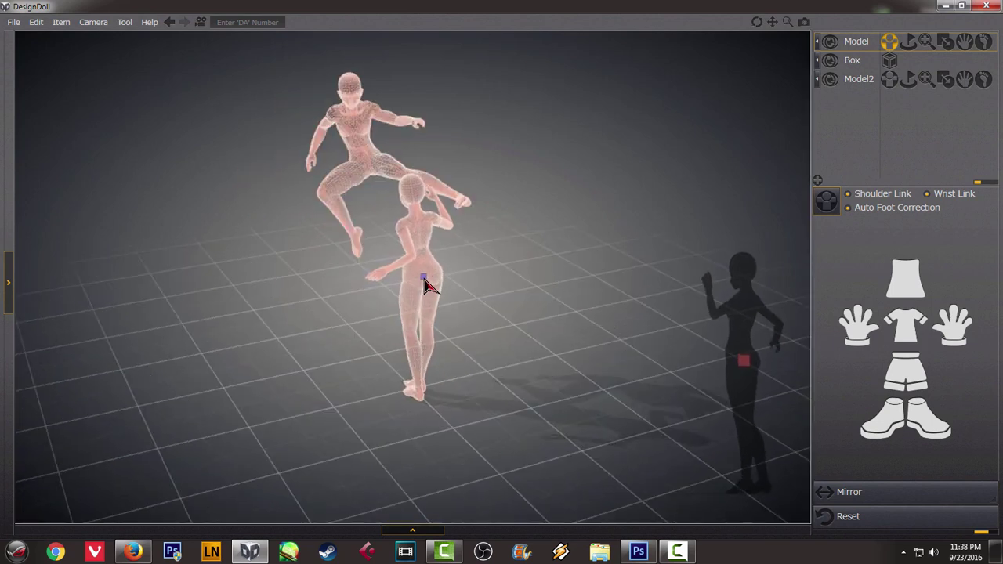
right_drag(493, 290, 384, 398)
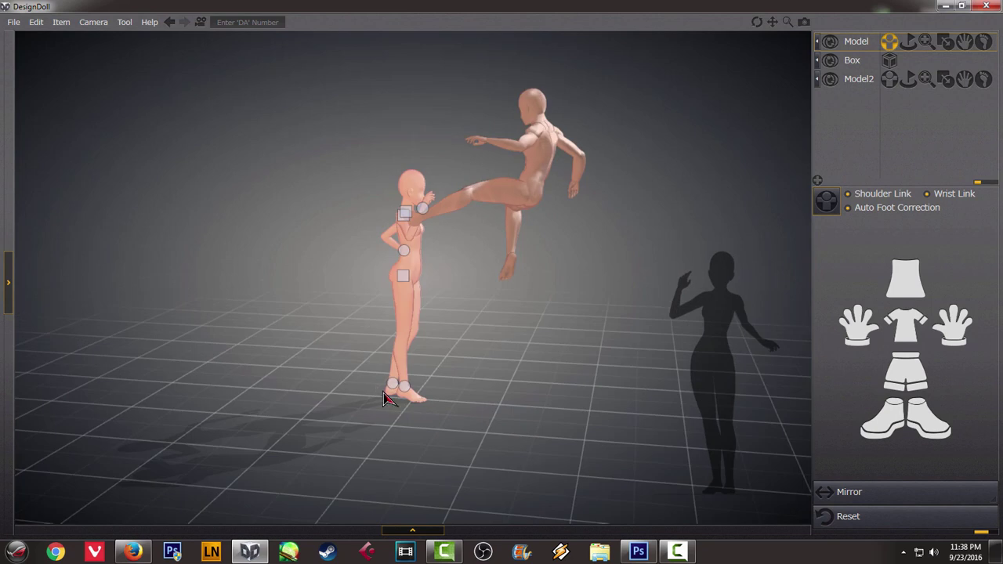
Lift the first model's right foot off the ground and bend that knee so the lower leg trails behind
drag(422, 385, 403, 332)
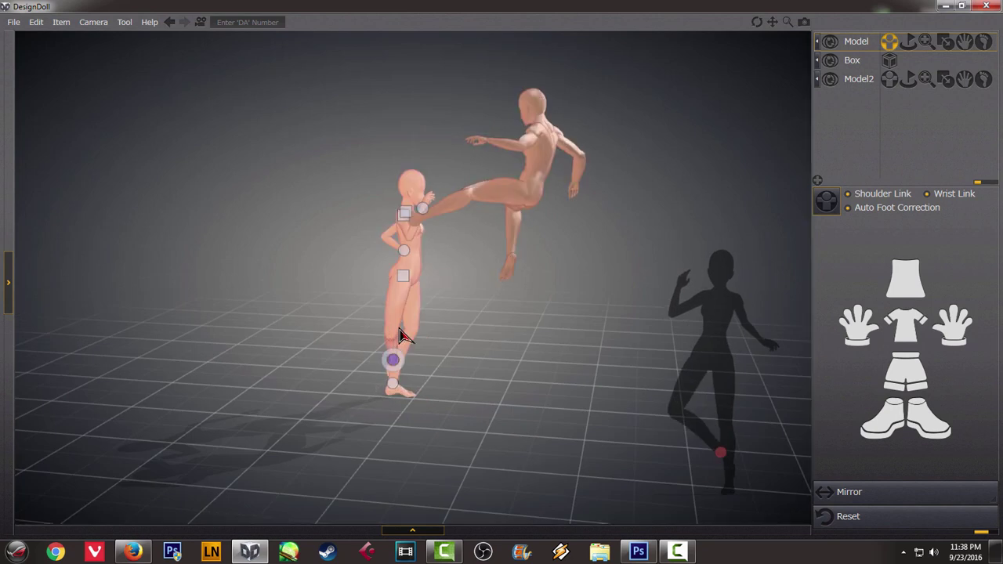
drag(463, 298, 357, 338)
right_drag(358, 346, 258, 345)
drag(395, 332, 374, 301)
drag(420, 365, 373, 320)
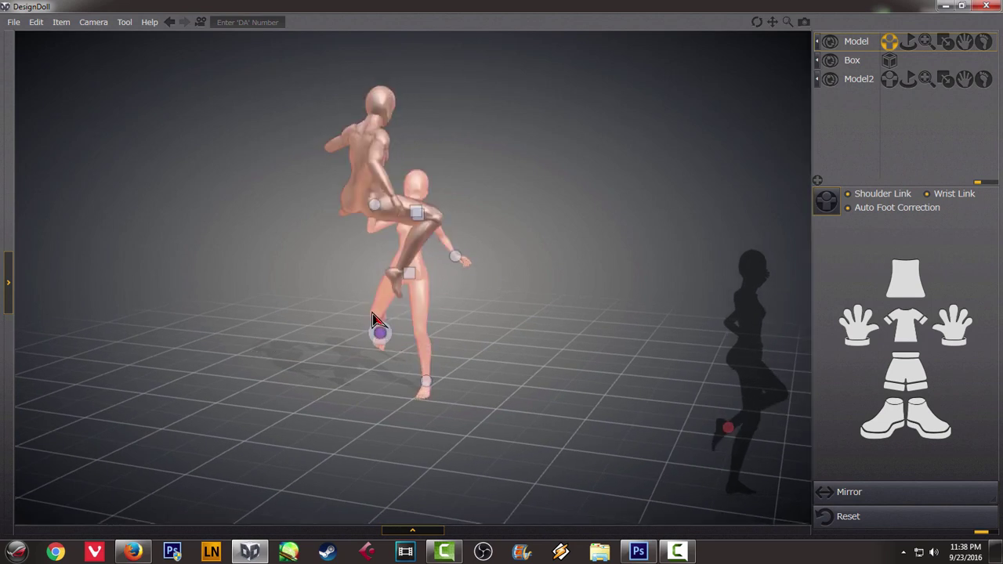
click(378, 317)
right_drag(482, 361, 425, 362)
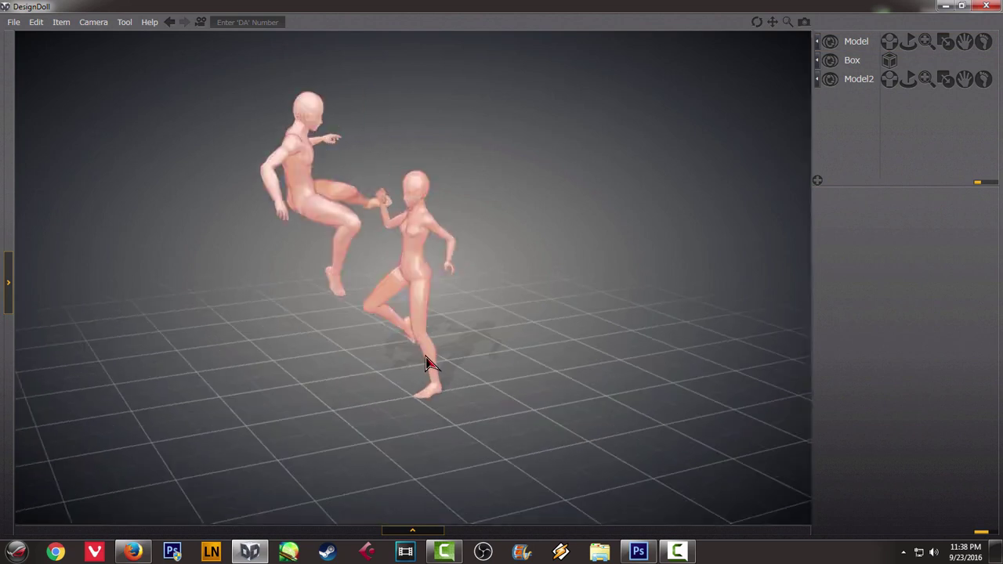
Move the first model's standing left foot forward so the supporting leg slants under the body
click(431, 343)
drag(437, 389, 371, 409)
right_drag(478, 403, 357, 397)
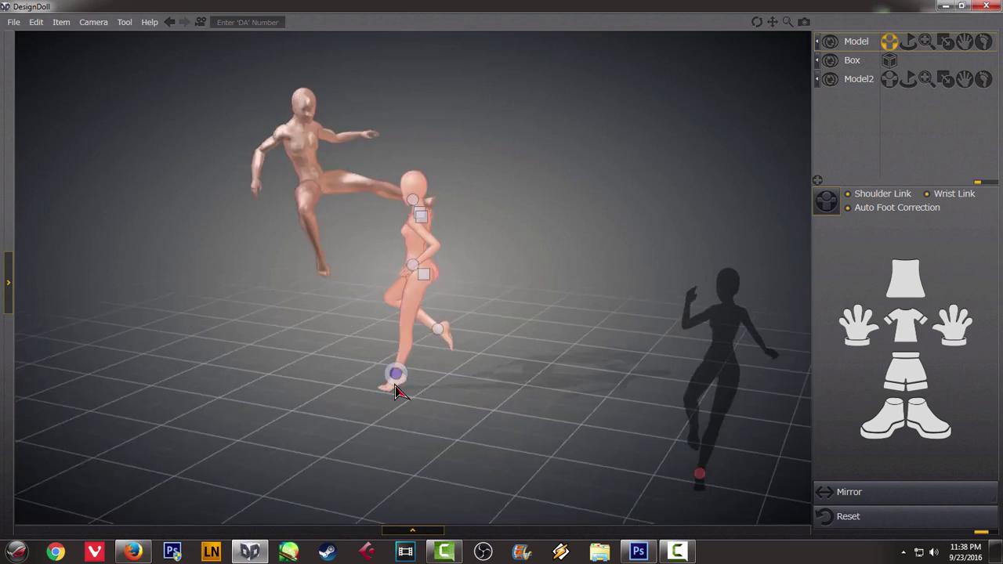
scroll(462, 315, up, 5)
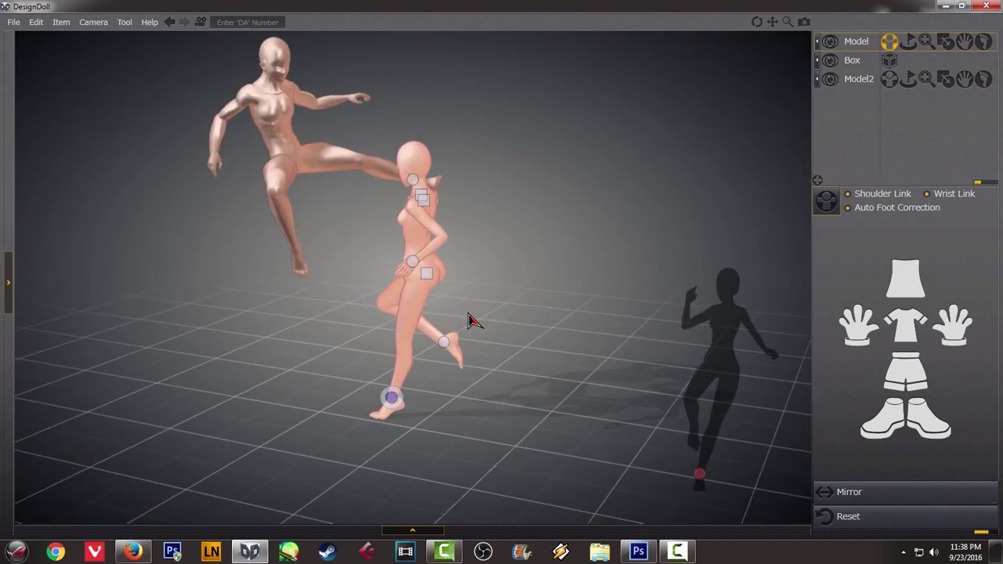
Close the first model's right hand into a fist by fully curling all four fingers and folding the thumb across them
right_drag(446, 317, 540, 300)
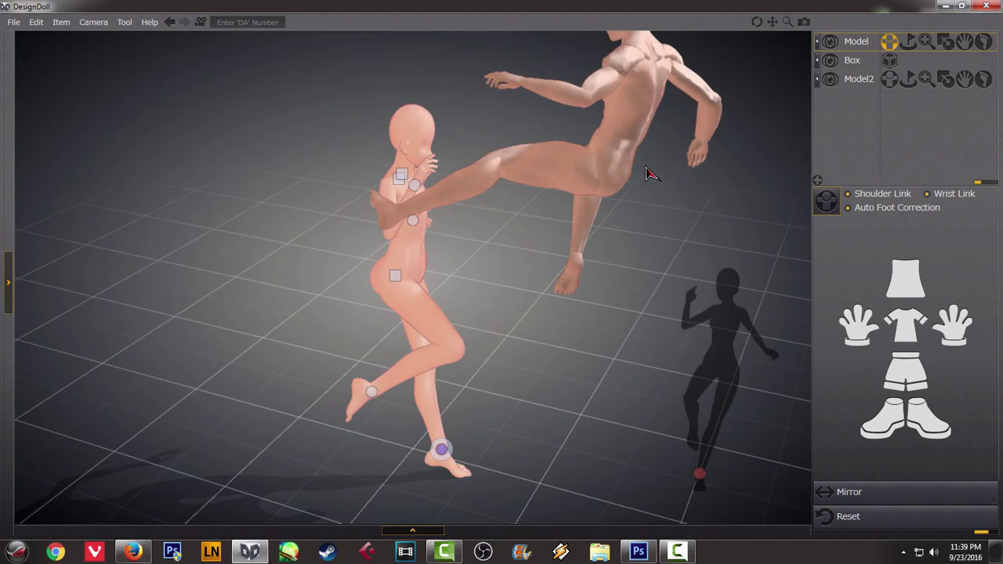
scroll(646, 166, up, 3)
click(965, 42)
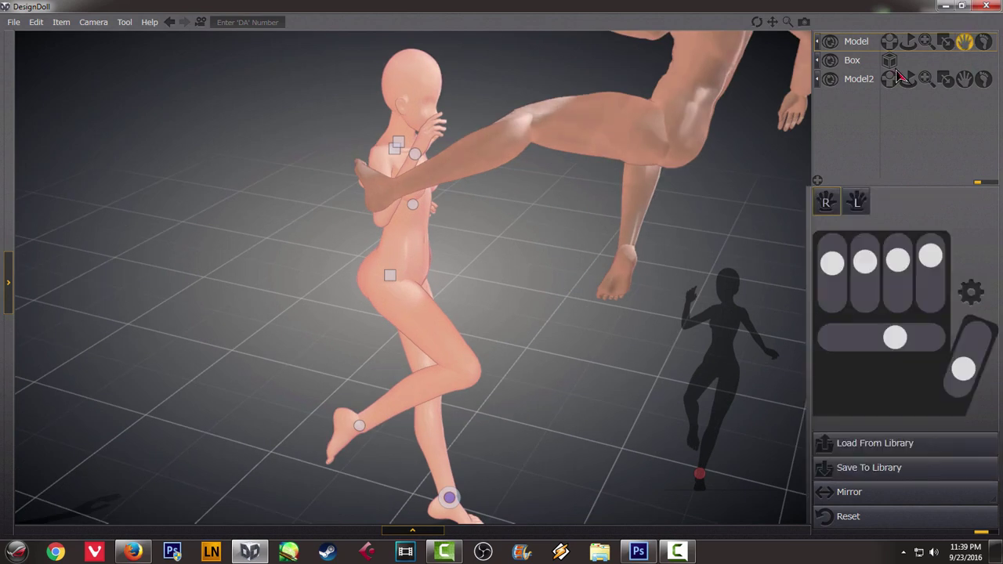
right_drag(754, 184, 526, 183)
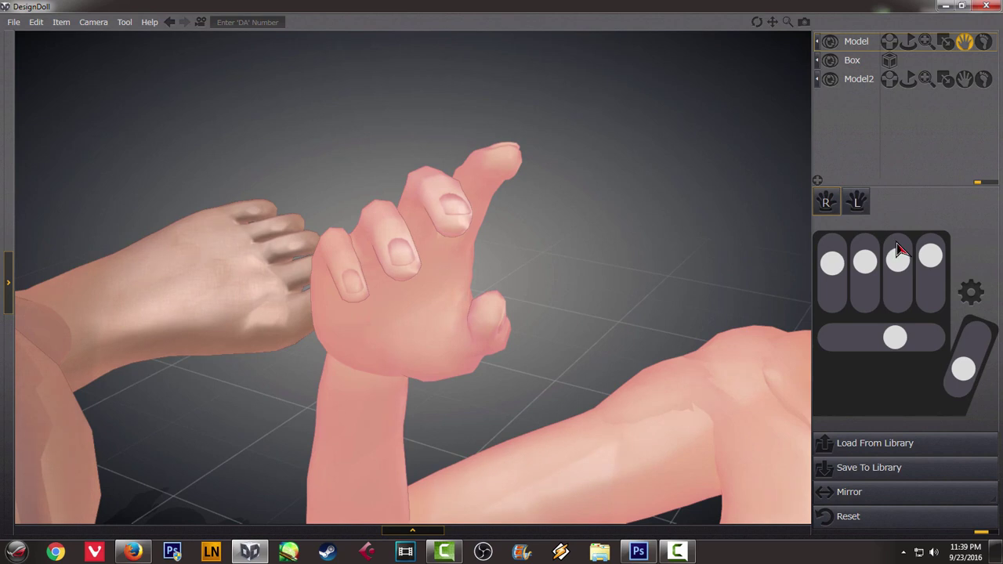
drag(832, 262, 844, 315)
drag(865, 263, 870, 306)
drag(898, 257, 903, 308)
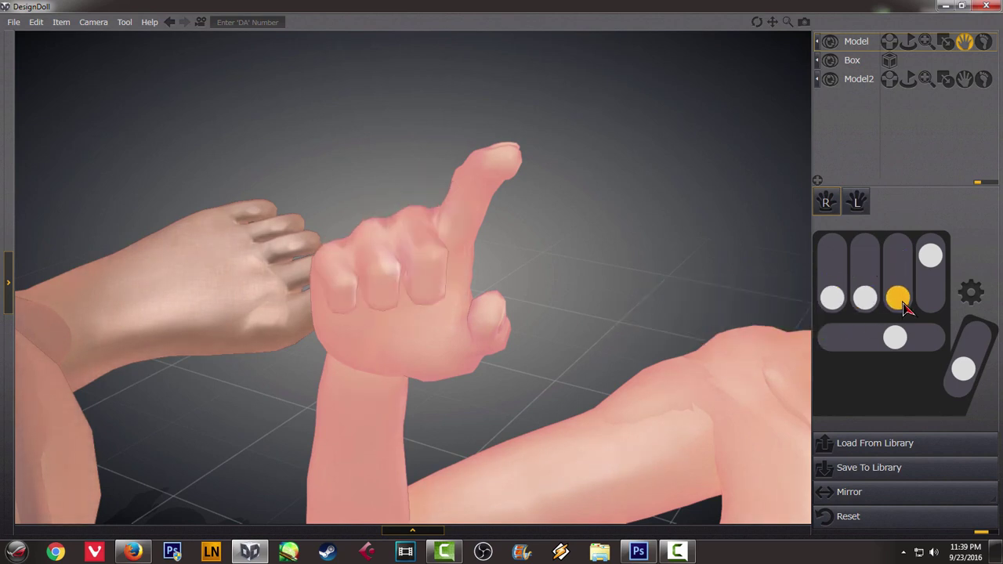
drag(931, 258, 937, 312)
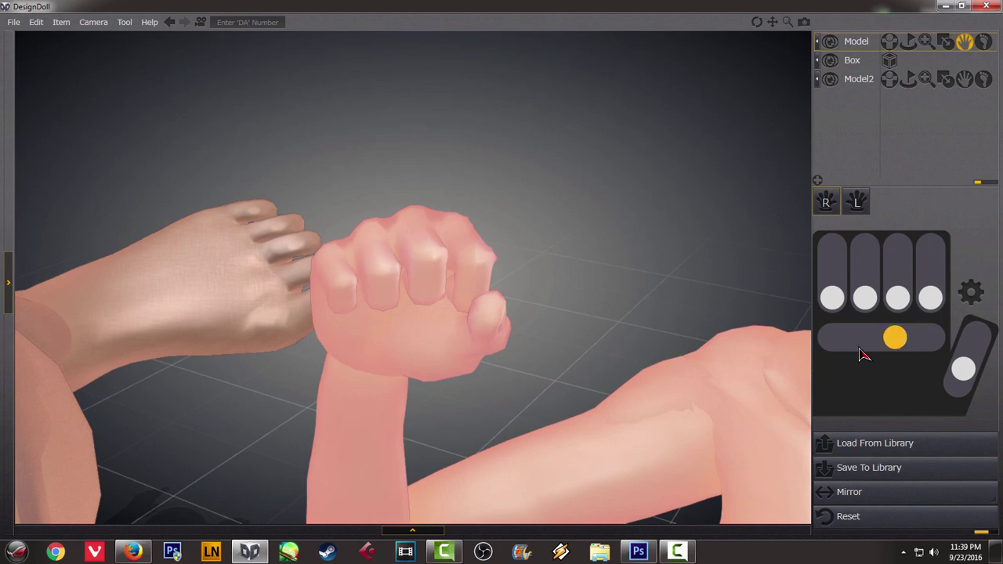
drag(862, 355, 896, 355)
drag(937, 382, 874, 377)
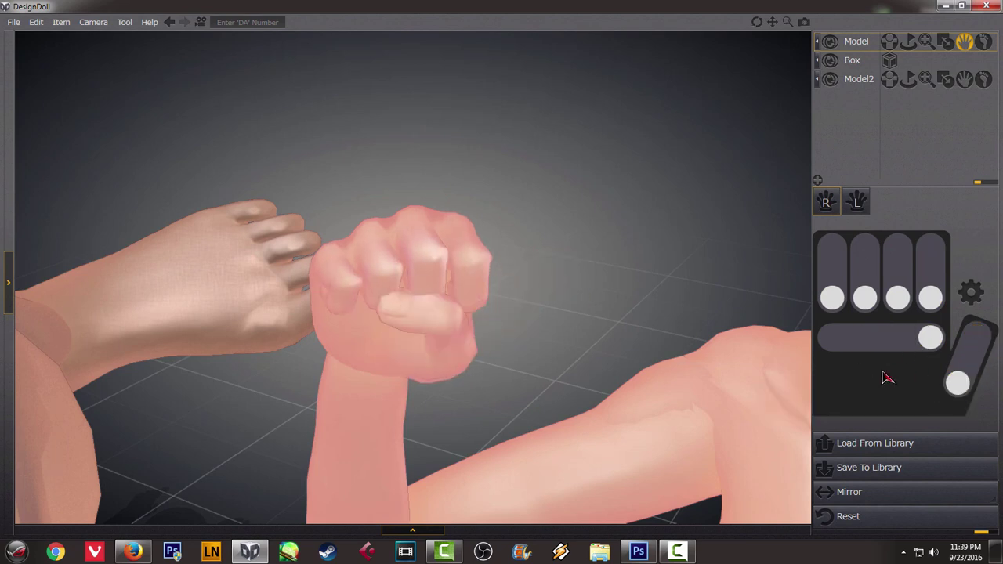
Tilt and turn the first model's head so it looks toward the jumping attacker
scroll(618, 357, down, 4)
scroll(619, 362, down, 3)
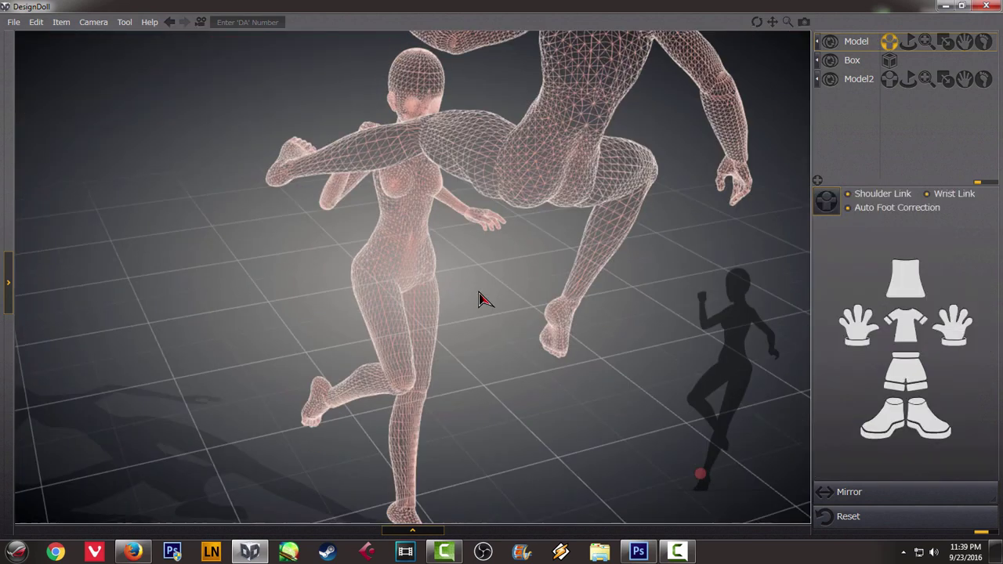
right_drag(479, 293, 379, 284)
drag(421, 72, 441, 105)
right_drag(427, 143, 313, 176)
drag(409, 114, 419, 121)
right_drag(423, 125, 634, 167)
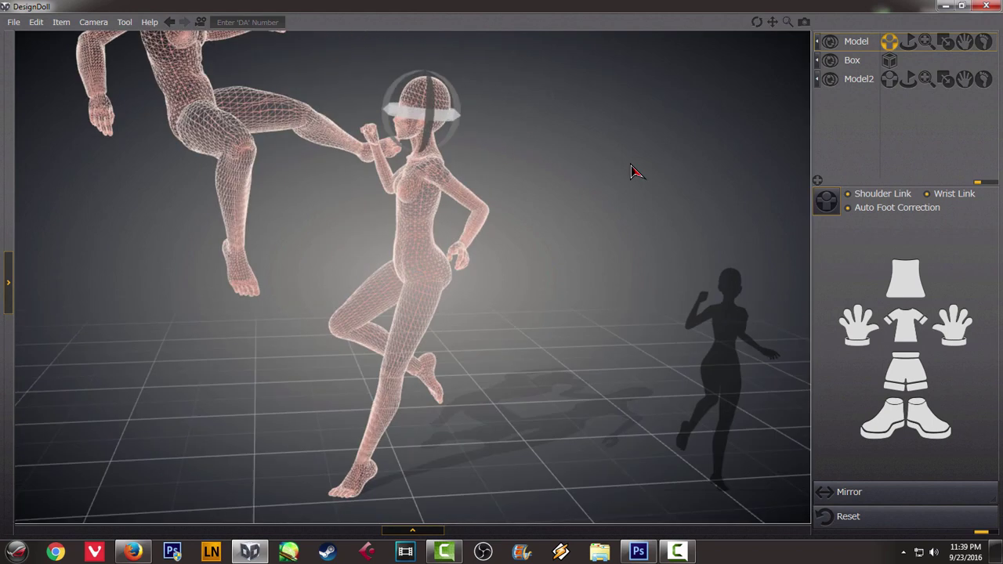
Close the first model's left hand into a fist by fully curling the four fingers and the thumb
right_drag(517, 175, 528, 309)
scroll(619, 222, up, 5)
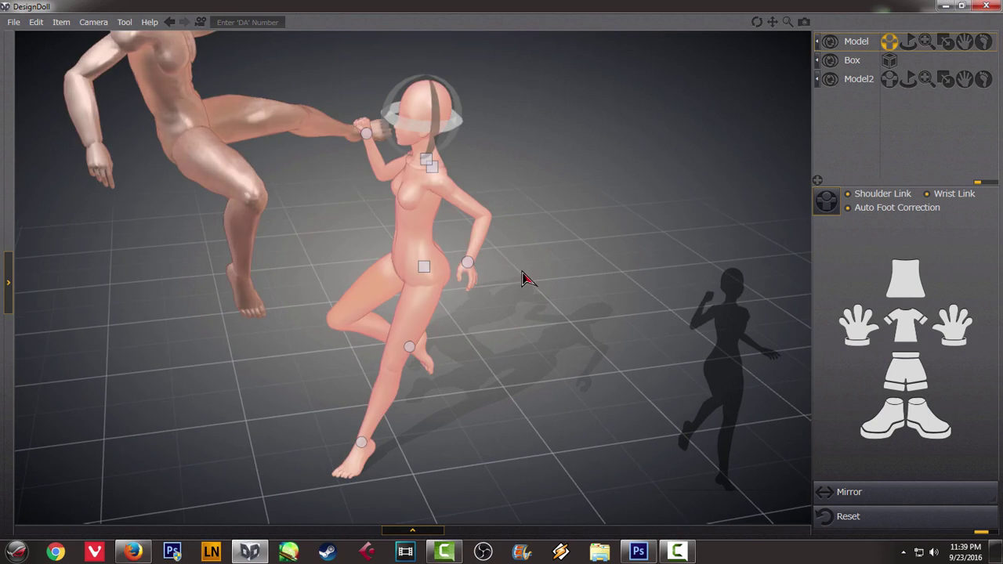
scroll(524, 271, up, 4)
right_drag(554, 264, 613, 221)
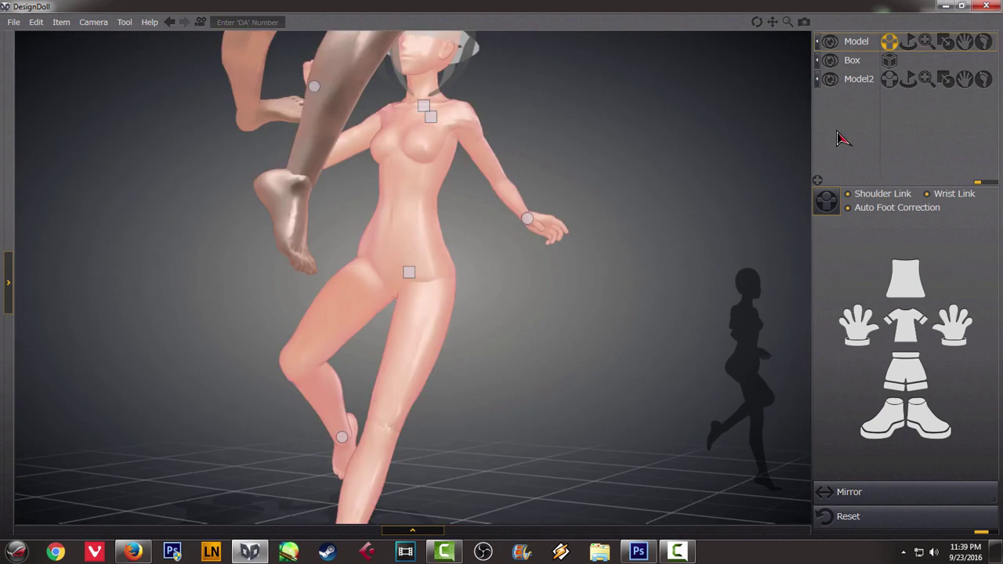
click(963, 44)
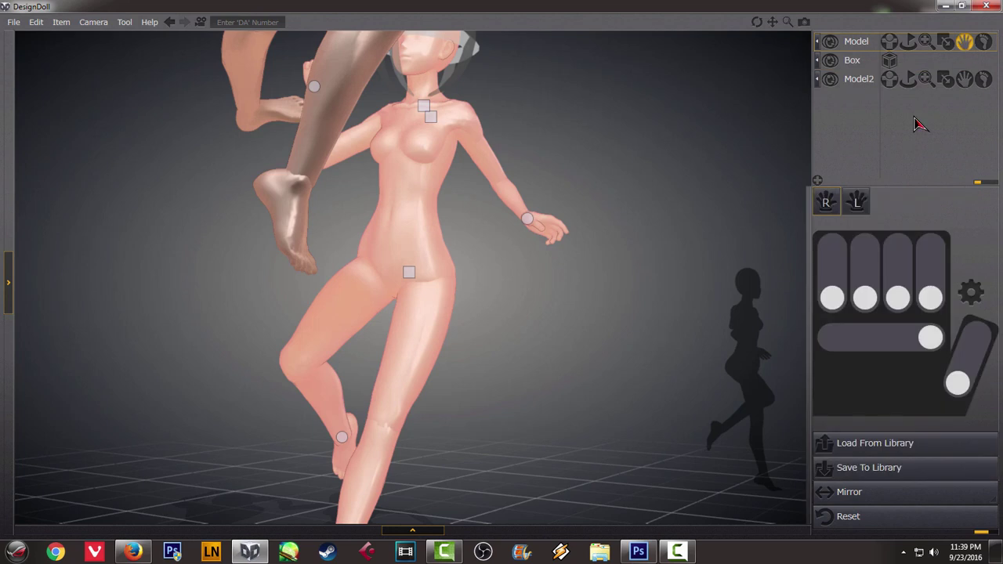
click(862, 202)
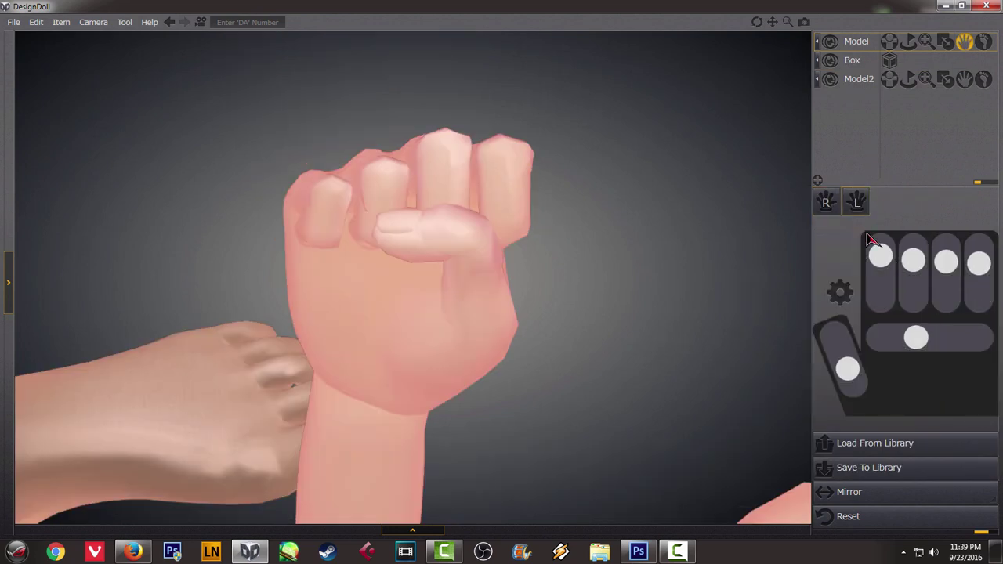
drag(880, 257, 880, 297)
drag(913, 261, 913, 297)
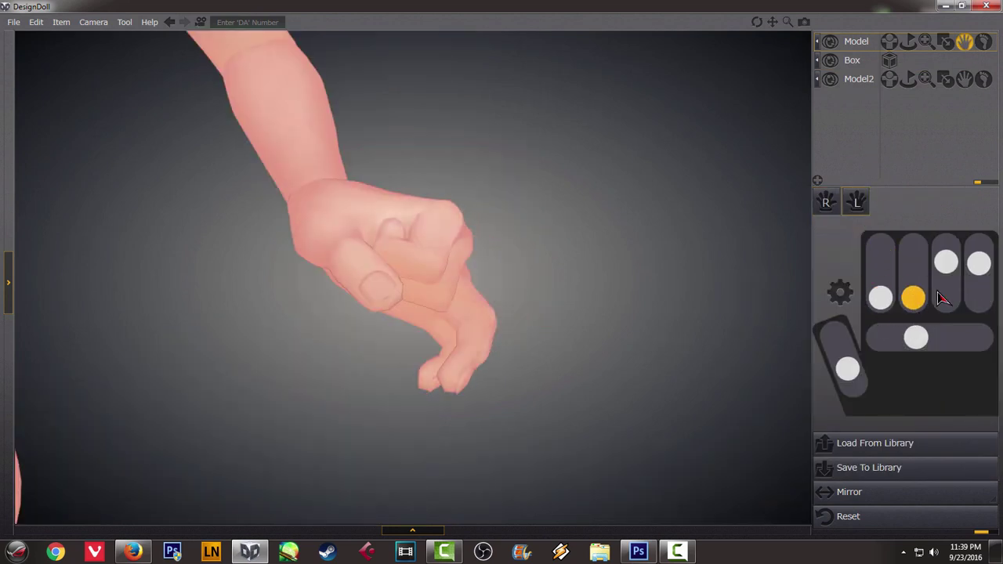
drag(946, 262, 946, 297)
drag(979, 263, 979, 297)
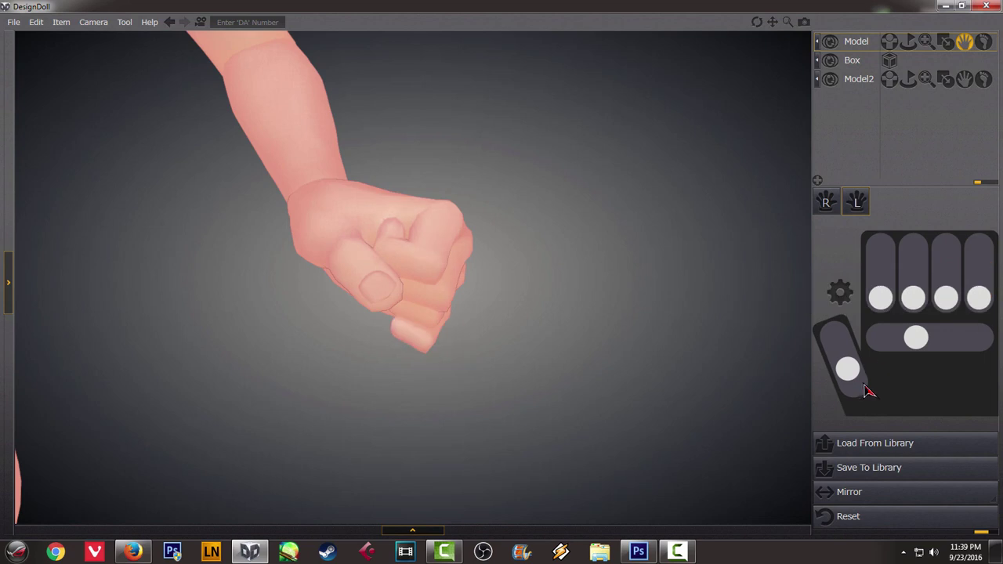
drag(847, 369, 860, 410)
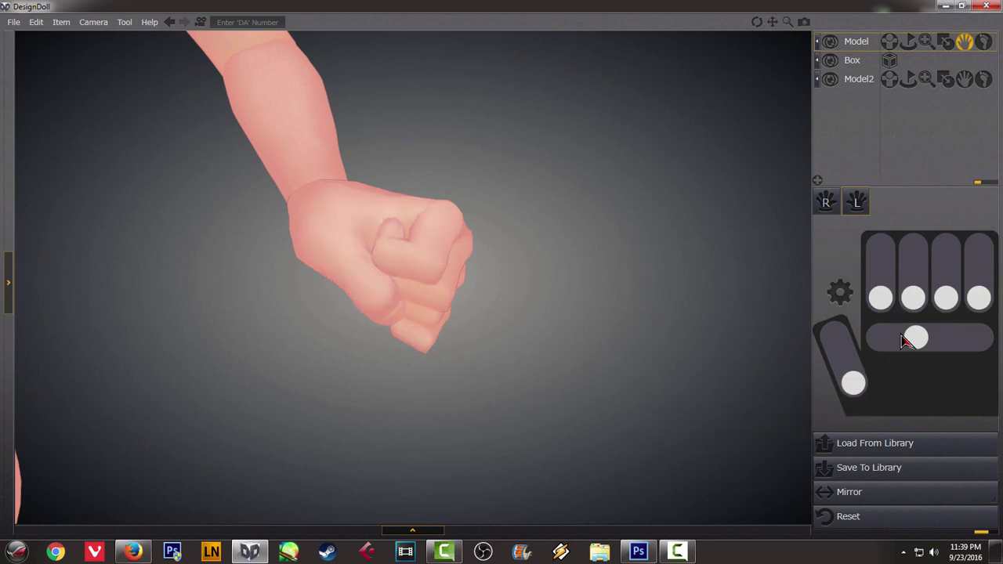
scroll(519, 312, down, 5)
Move the first model's left arm outward with the elbow bent and rotate its fist at the wrist
right_drag(527, 314, 328, 352)
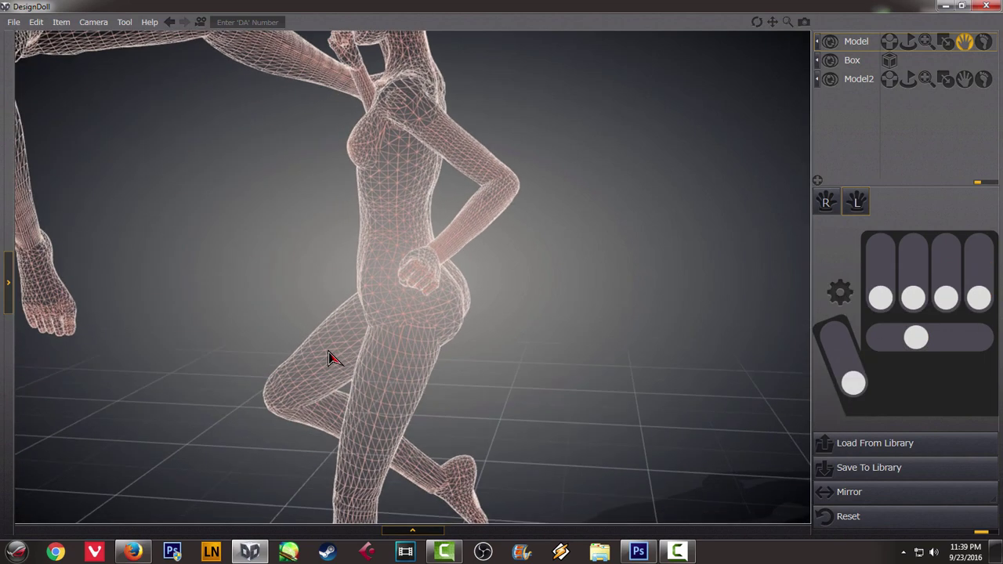
right_drag(536, 226, 419, 304)
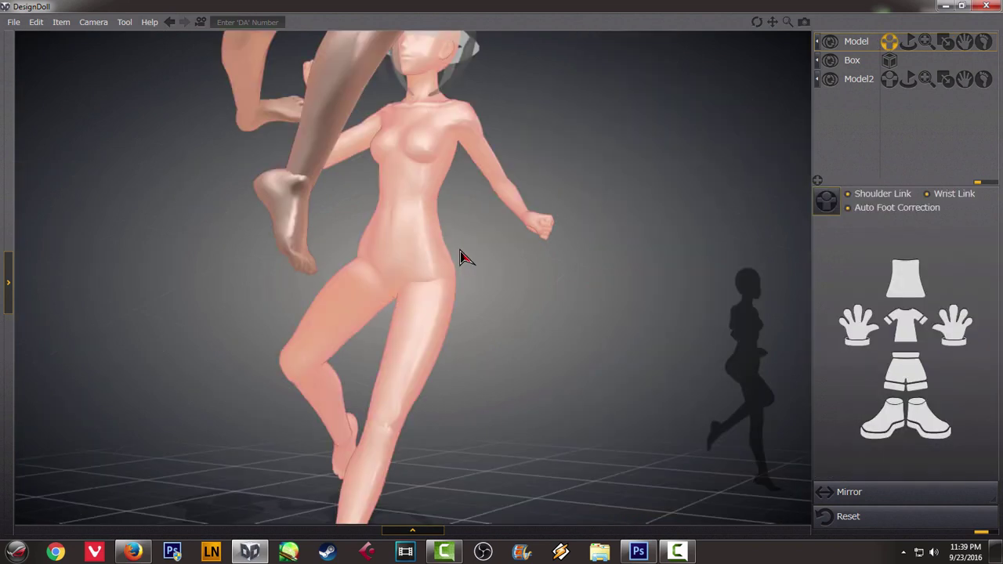
drag(460, 253, 521, 199)
right_drag(556, 291, 373, 353)
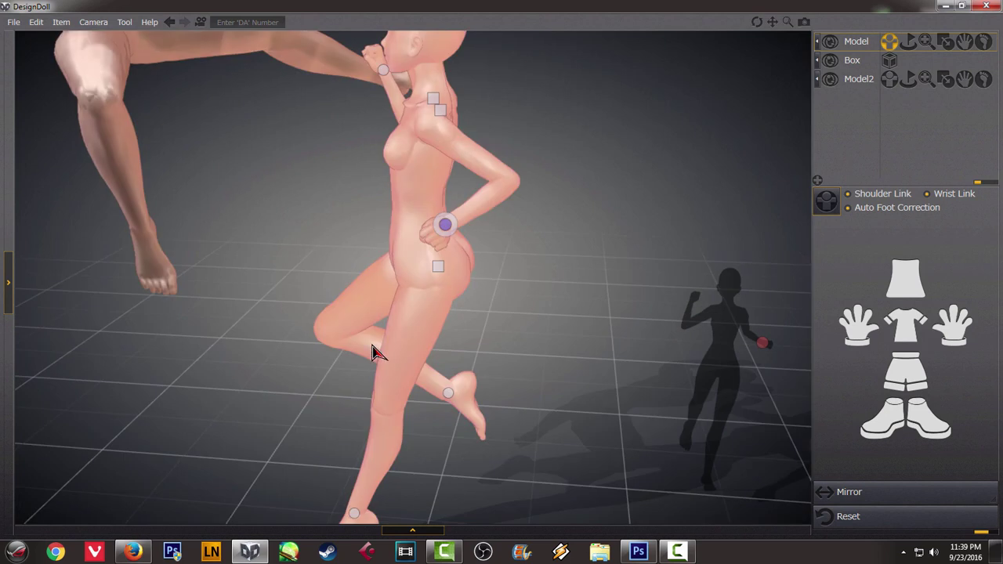
right_drag(570, 229, 381, 220)
drag(381, 219, 302, 233)
right_drag(437, 278, 633, 281)
mouse_move(552, 244)
mouse_down()
mouse_move(510, 269)
mouse_move(400, 283)
mouse_up()
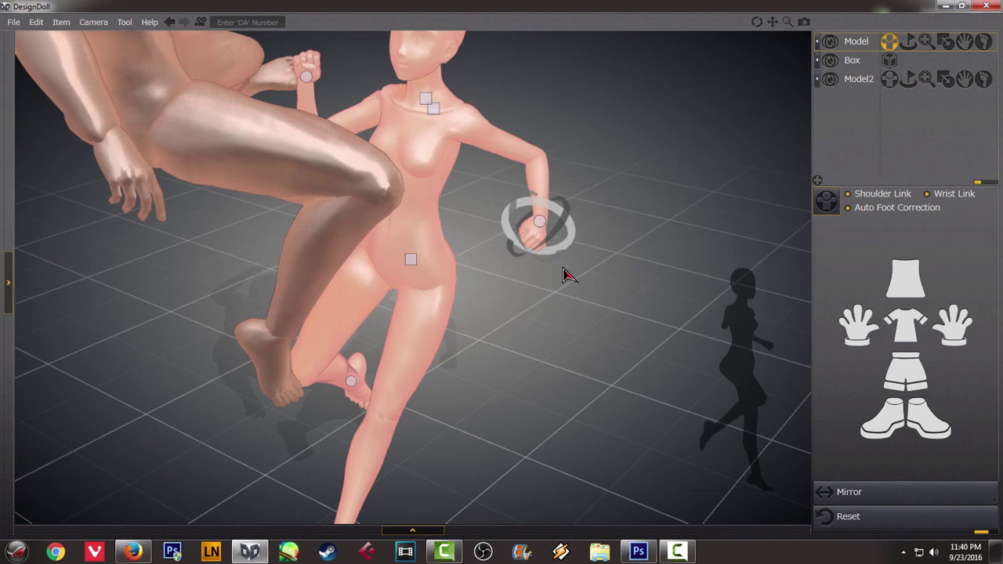
scroll(572, 277, down, 3)
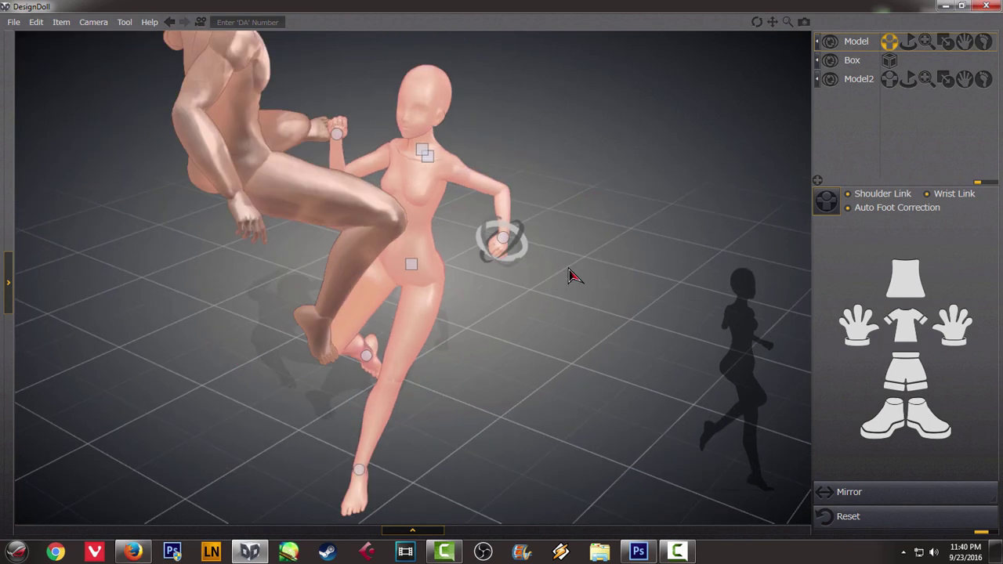
Deselect the model and examine the two-figure fighting pose from several angles, ending on a view suitable as a drawing reference
click(549, 317)
scroll(561, 312, down, 1)
mouse_move(557, 314)
right_down()
mouse_move(481, 295)
mouse_move(528, 296)
mouse_move(443, 295)
right_up()
scroll(526, 294, down, 2)
scroll(477, 299, up, 1)
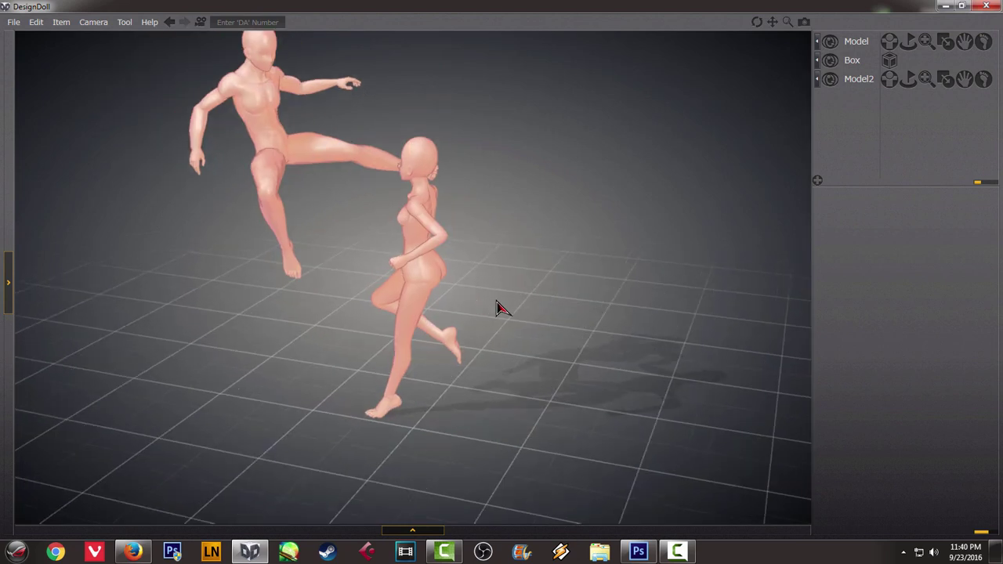
mouse_move(517, 303)
right_down()
mouse_move(403, 318)
mouse_move(415, 318)
right_up()
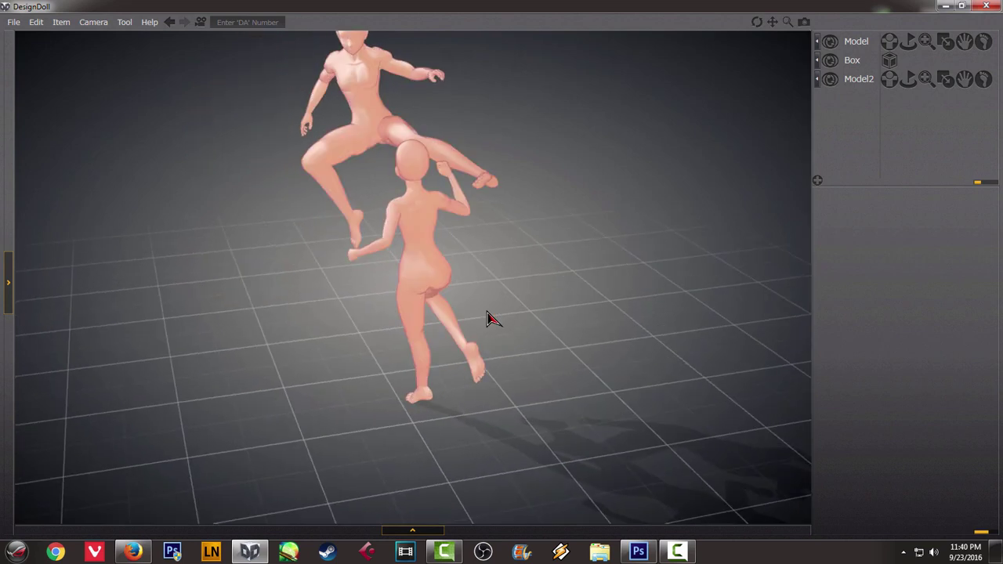
mouse_move(553, 316)
right_down()
mouse_move(447, 313)
mouse_move(515, 321)
mouse_move(448, 298)
mouse_move(468, 305)
right_up()
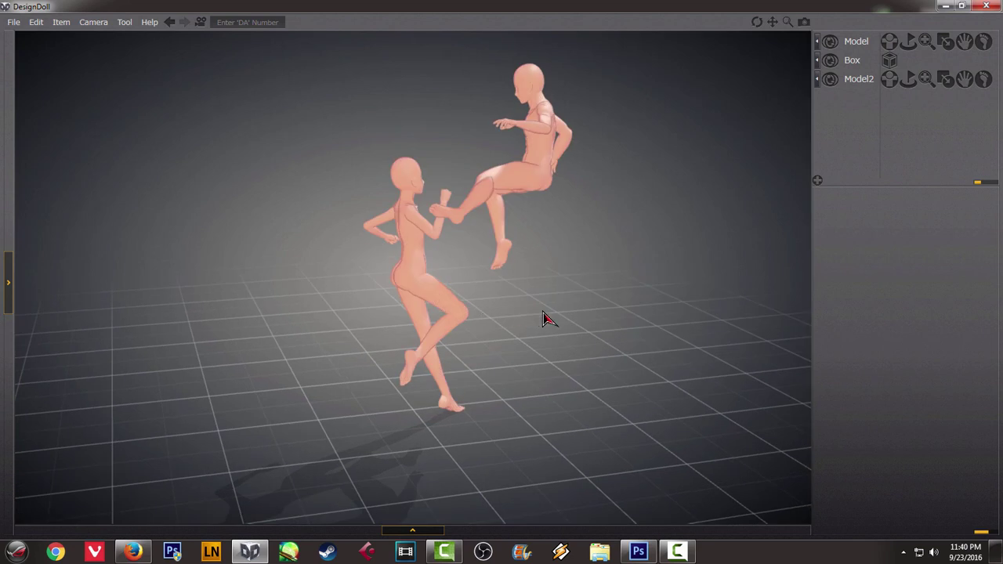
right_drag(546, 318, 394, 298)
right_drag(481, 316, 392, 302)
mouse_move(462, 314)
right_down()
mouse_move(486, 316)
mouse_move(348, 297)
mouse_move(293, 311)
mouse_move(491, 327)
mouse_move(497, 358)
mouse_move(465, 351)
mouse_move(480, 365)
right_up()
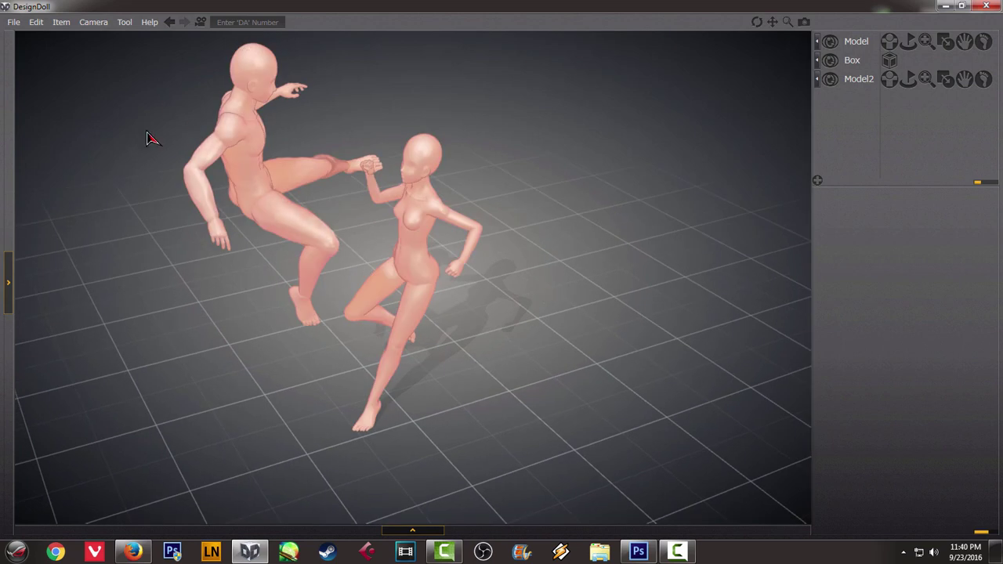
Export the current view as a flat PNG image named "Fighting Pose 1" to the Desktop
click(13, 23)
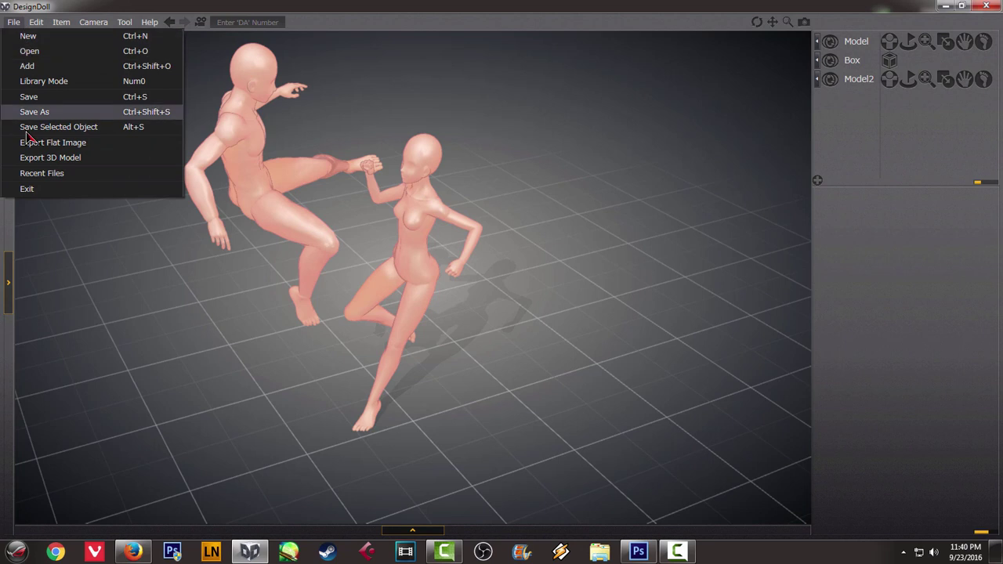
click(67, 143)
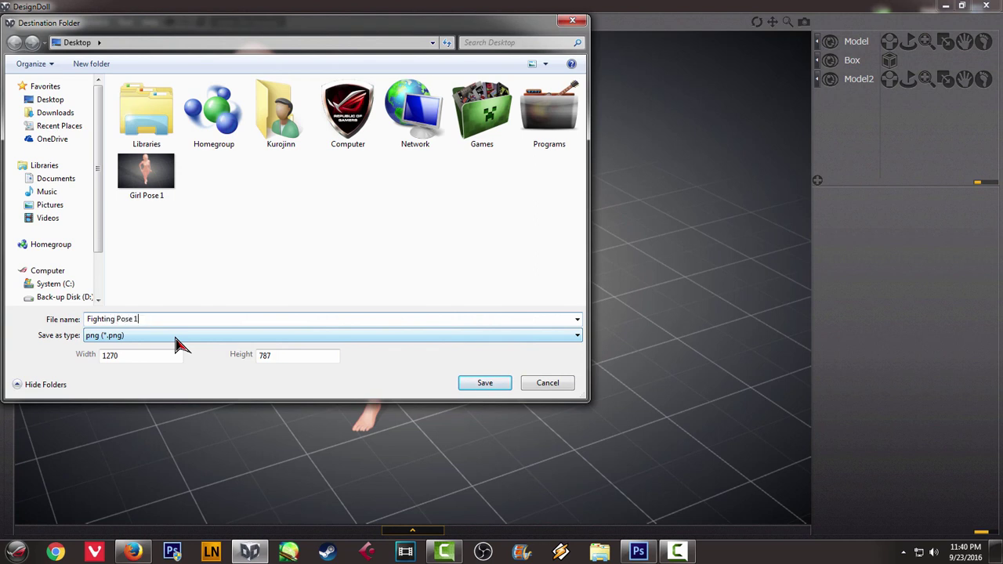
key(Return)
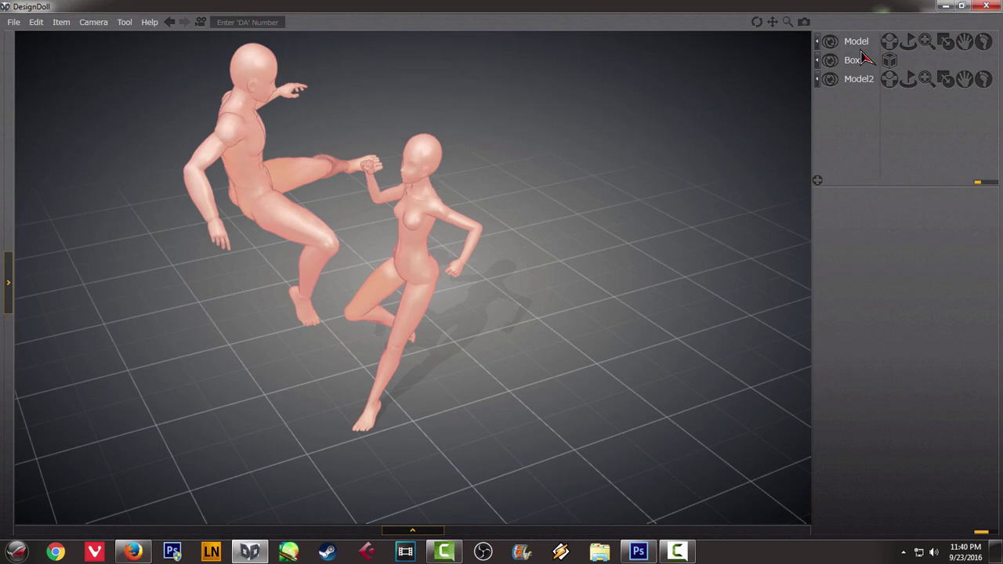
Close DesignDoll without saving changes, switch to Photoshop and close the Girl Pose 1.png document without saving
click(986, 6)
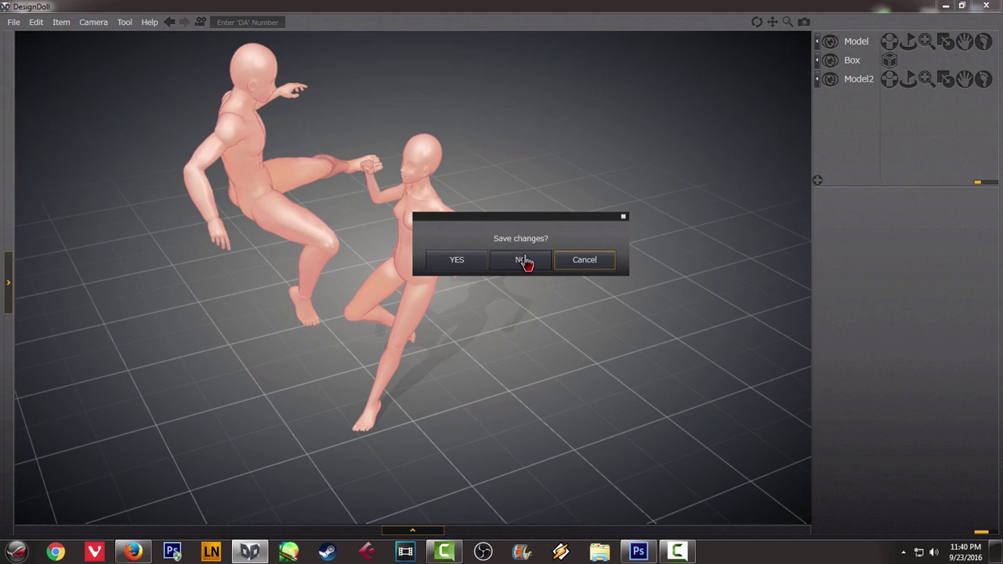
click(524, 261)
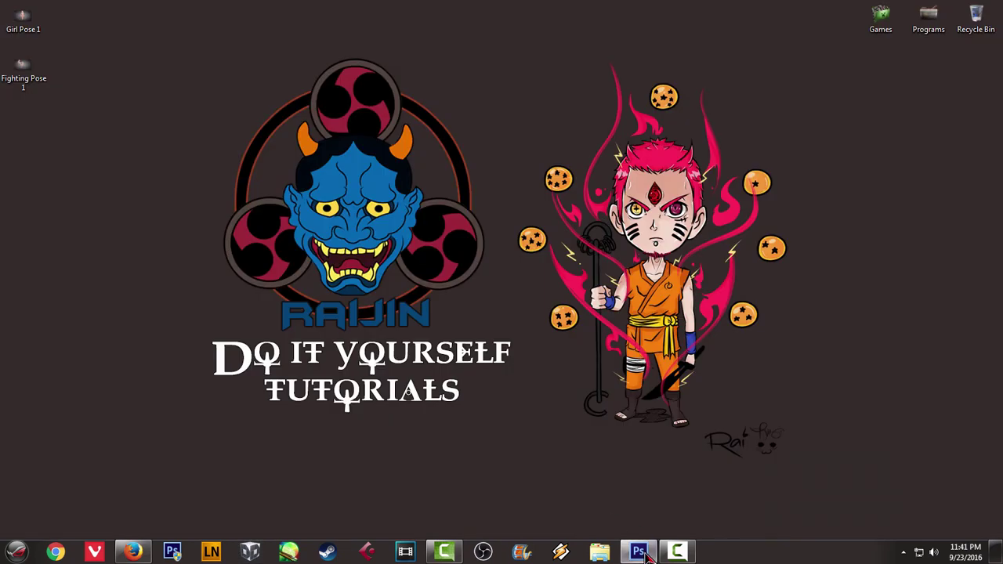
click(639, 553)
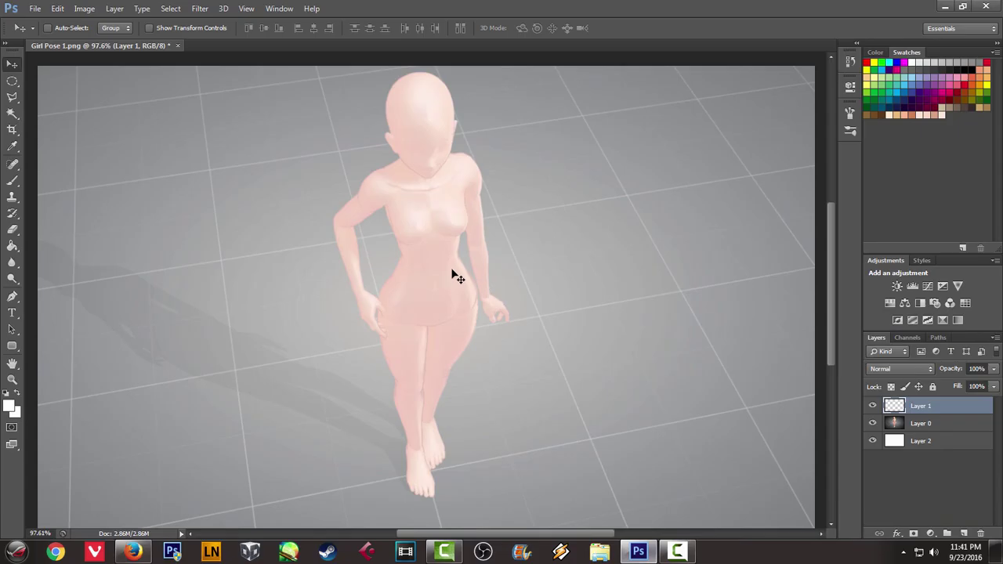
click(178, 46)
click(494, 211)
Create a new transparent RGB document 3000 pixels wide and 2000 pixels high at 300 pixels/inch
click(38, 9)
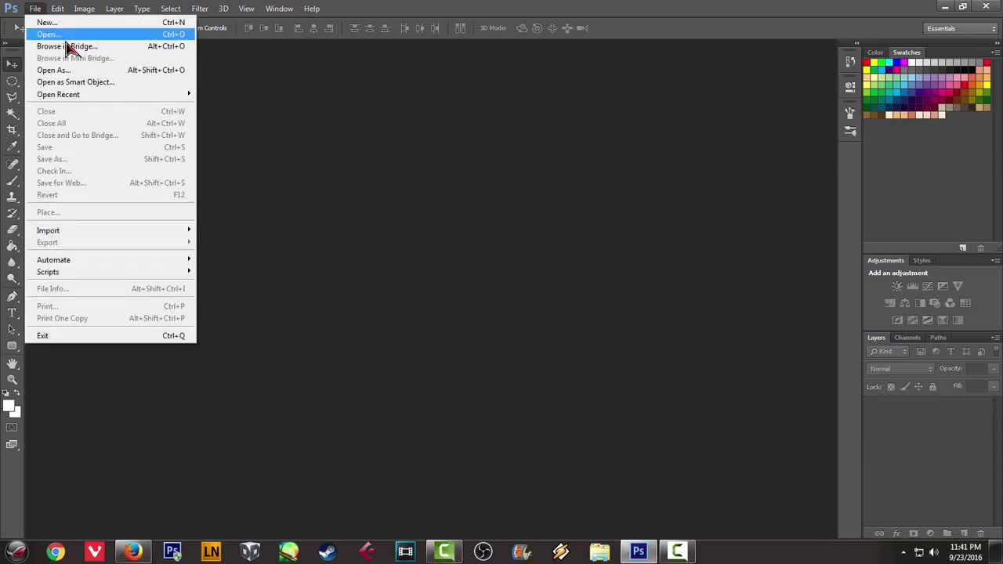
click(62, 23)
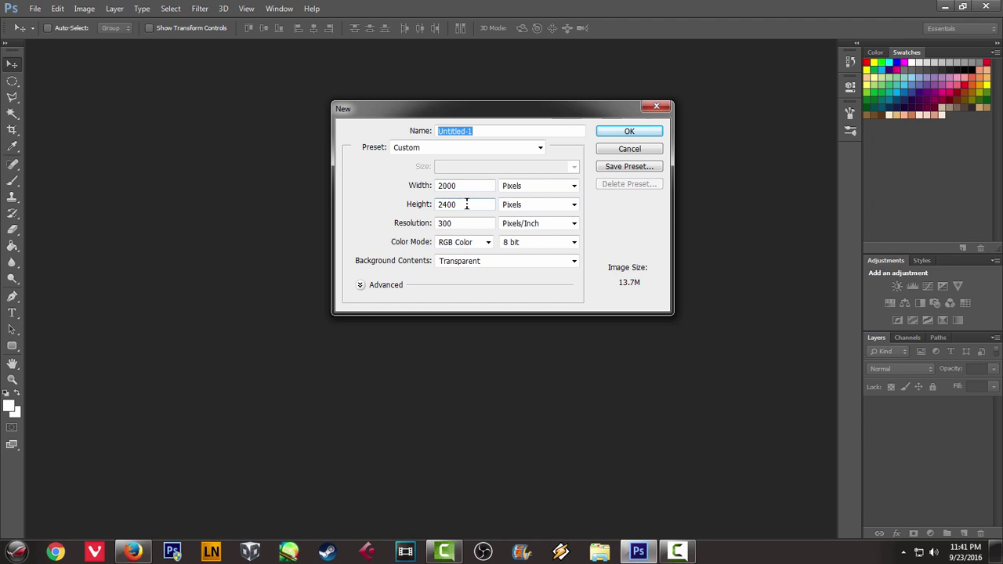
drag(464, 203, 401, 214)
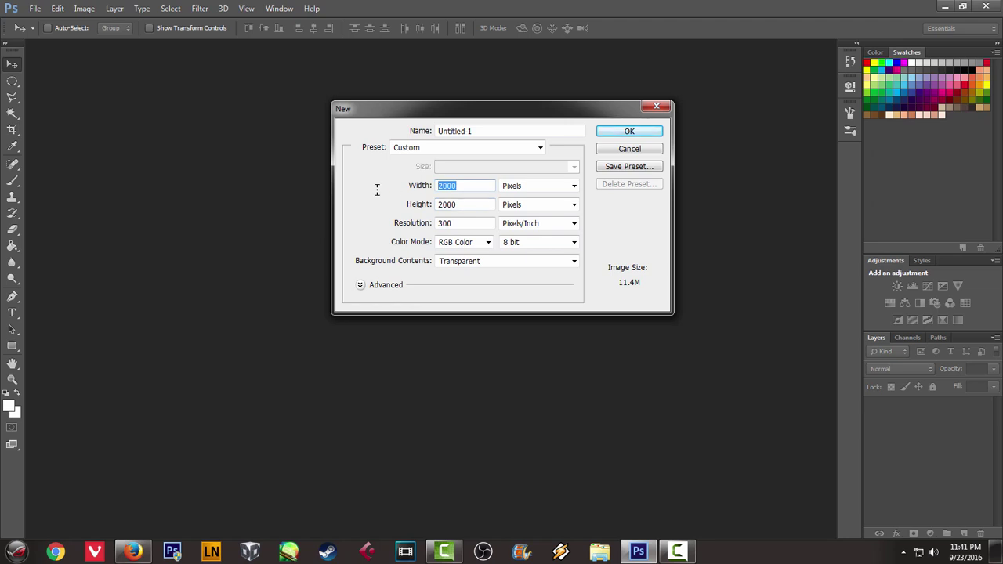
text(36)
key(Return)
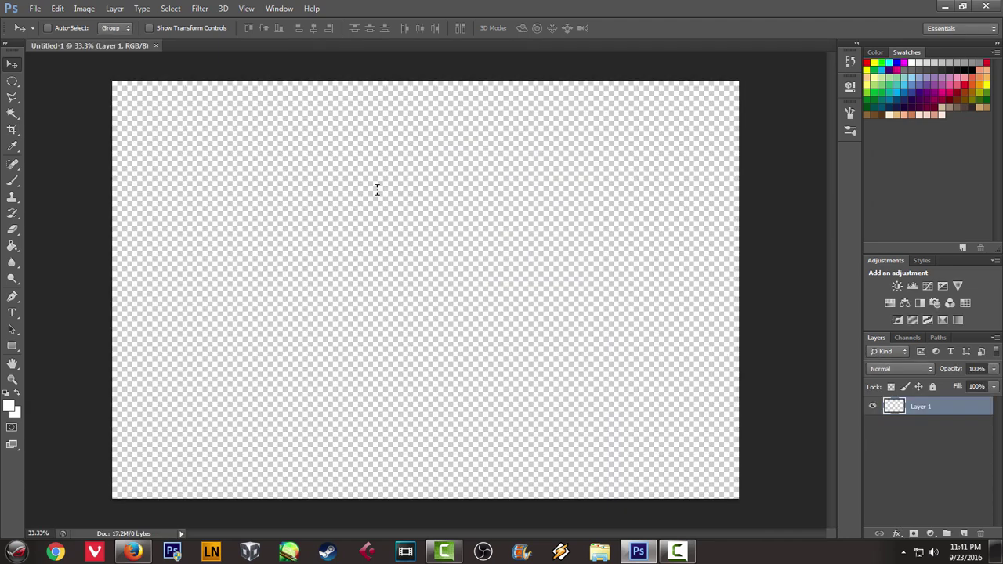
Open Fighting Pose 1.png and copy its image onto a new layer in the untitled document
click(35, 10)
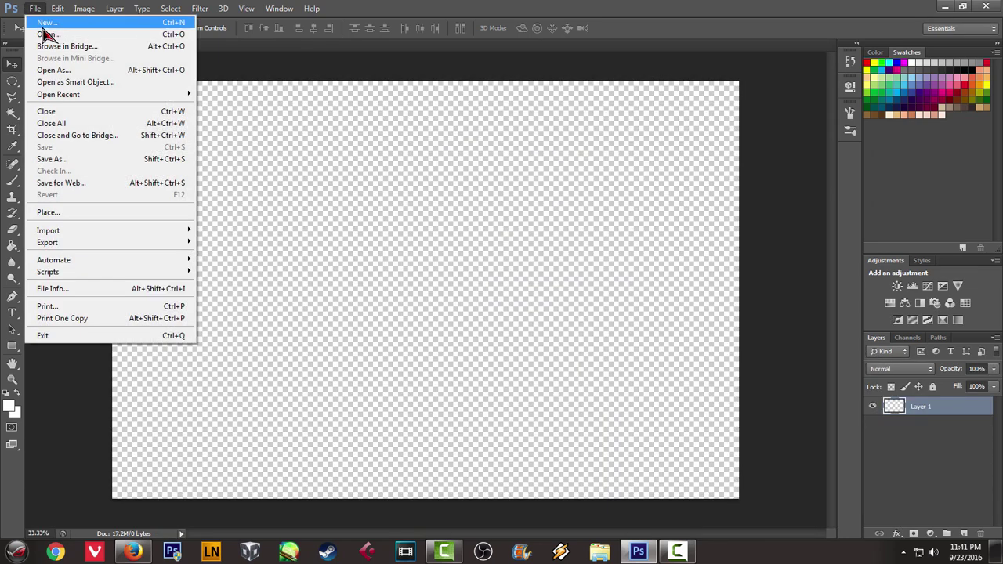
click(45, 37)
double_click(543, 243)
drag(573, 265, 192, 85)
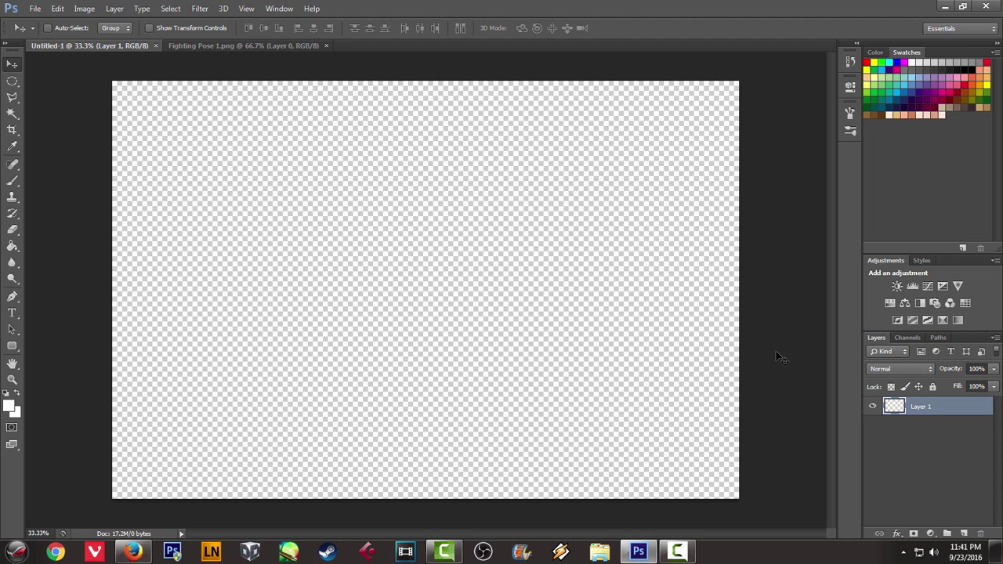
key(Return)
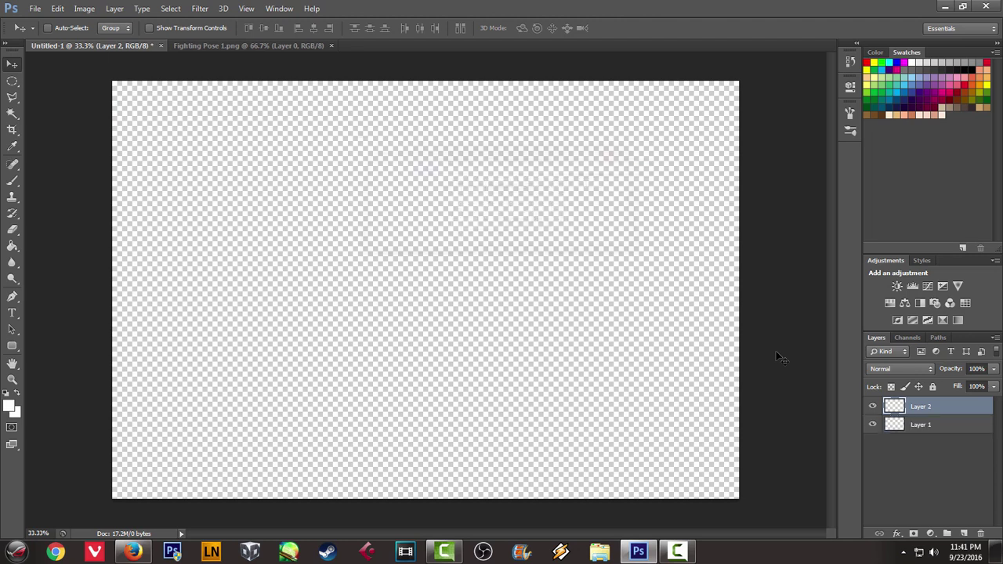
key(ctrl+v)
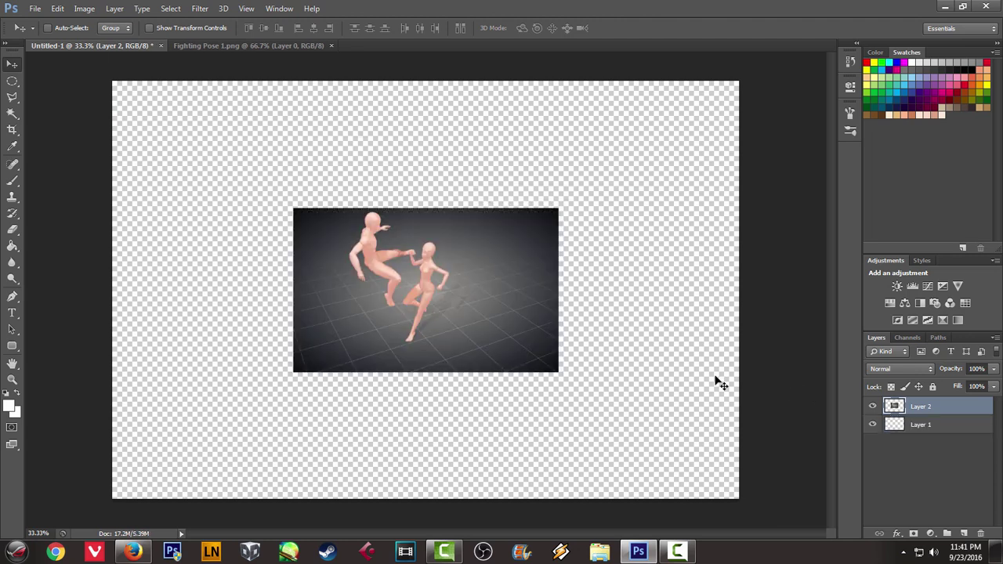
Scale the pasted pose image proportionally to about 269% and position it so both figures sit within the canvas and its full width is covered
key(ctrl+t)
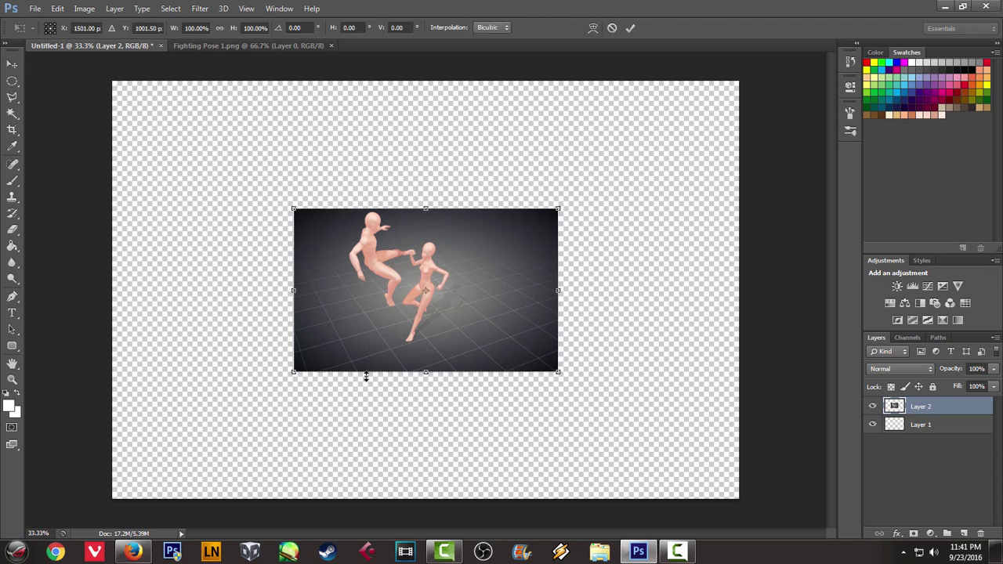
shift+drag(291, 375, 98, 525)
drag(398, 393, 405, 335)
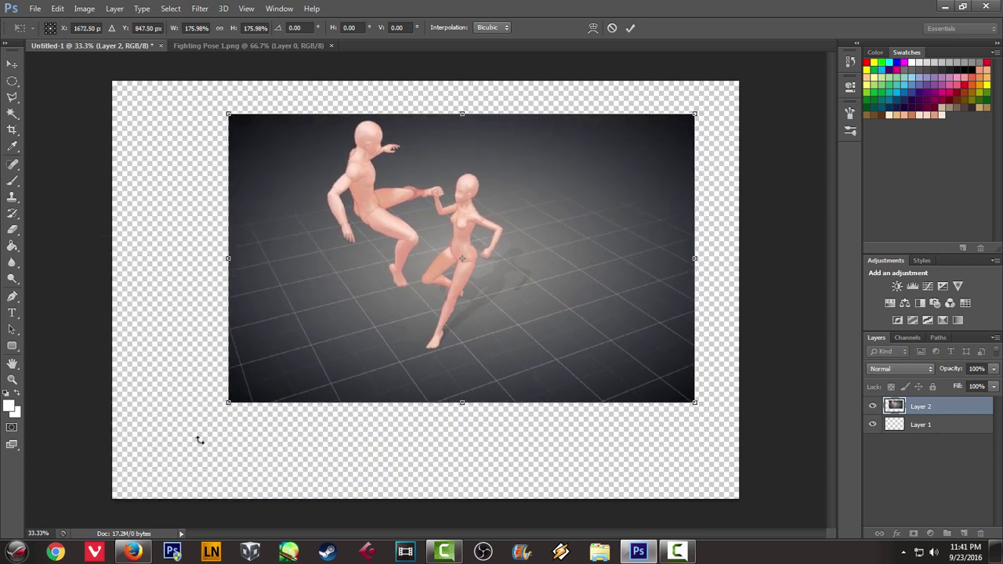
shift+drag(227, 402, 172, 460)
drag(363, 383, 408, 390)
drag(204, 446, 76, 501)
drag(325, 422, 394, 405)
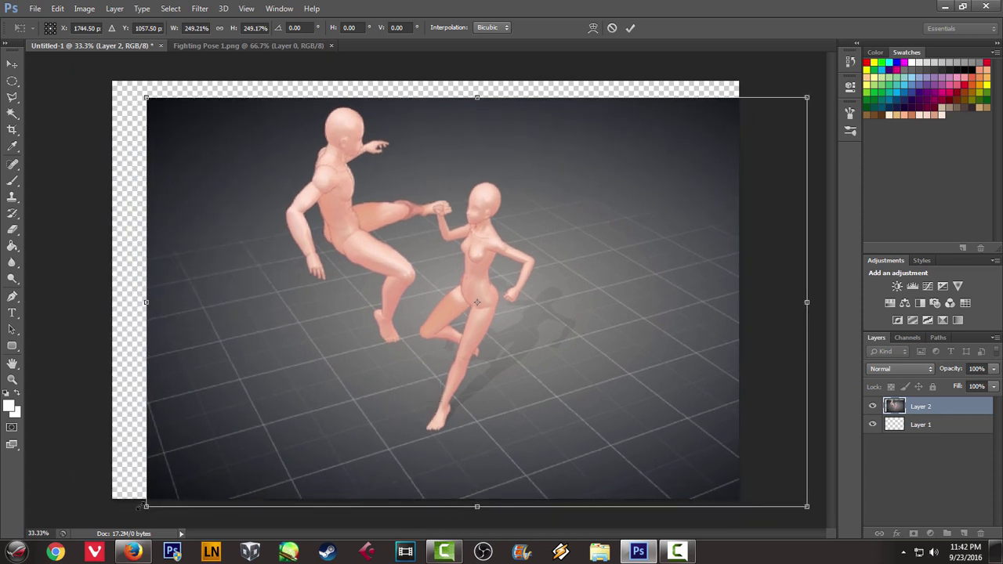
drag(146, 508, 99, 531)
key(ctrl+z)
drag(146, 508, 93, 539)
drag(305, 422, 326, 450)
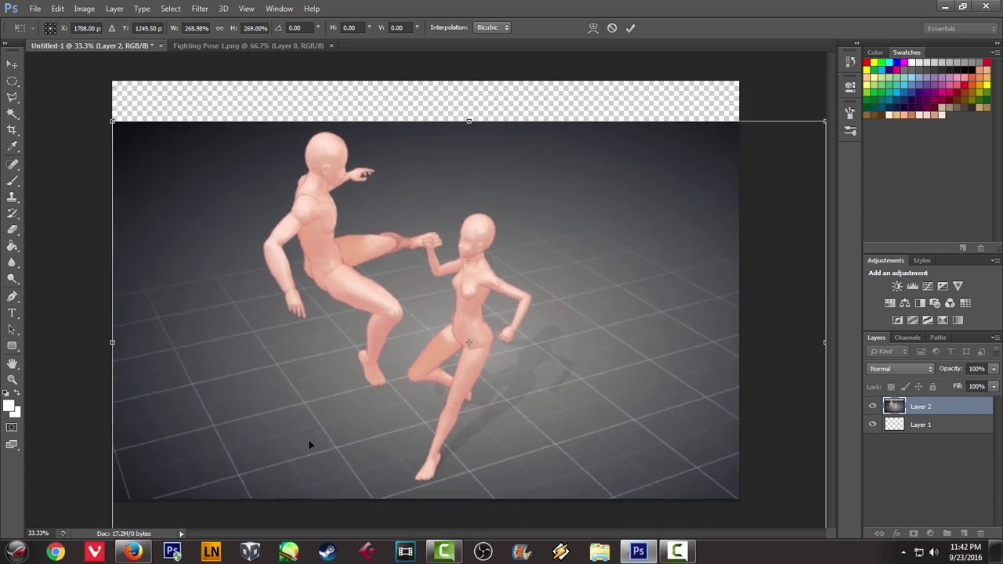
key(Return)
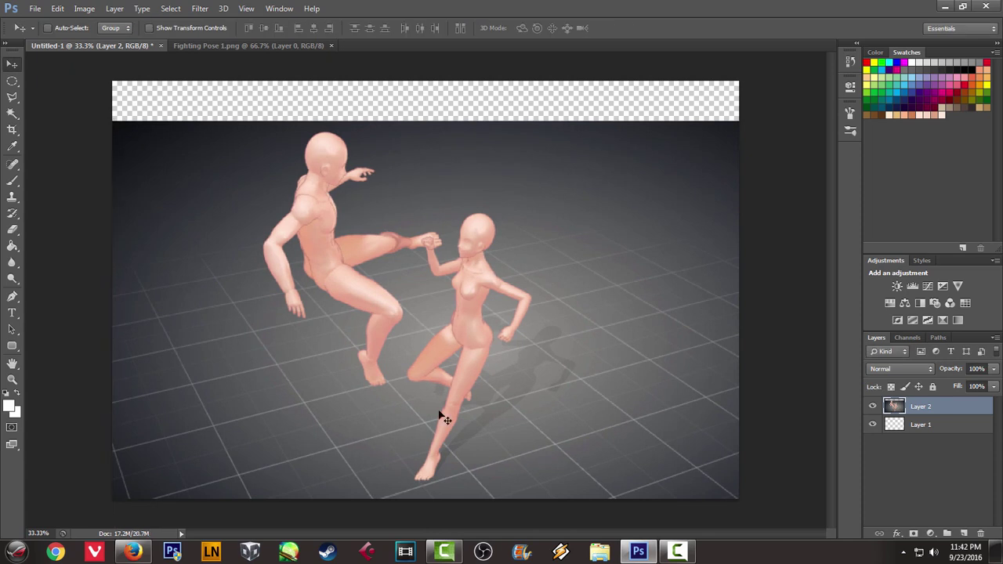
Lower the pose image layer's opacity to 42% and fill the empty layer beneath it with white
click(994, 368)
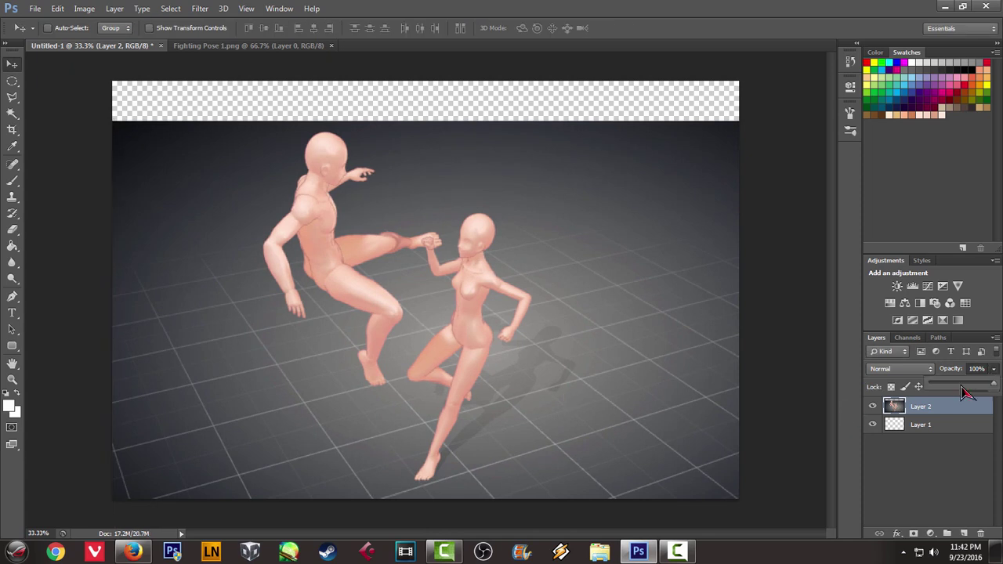
click(959, 386)
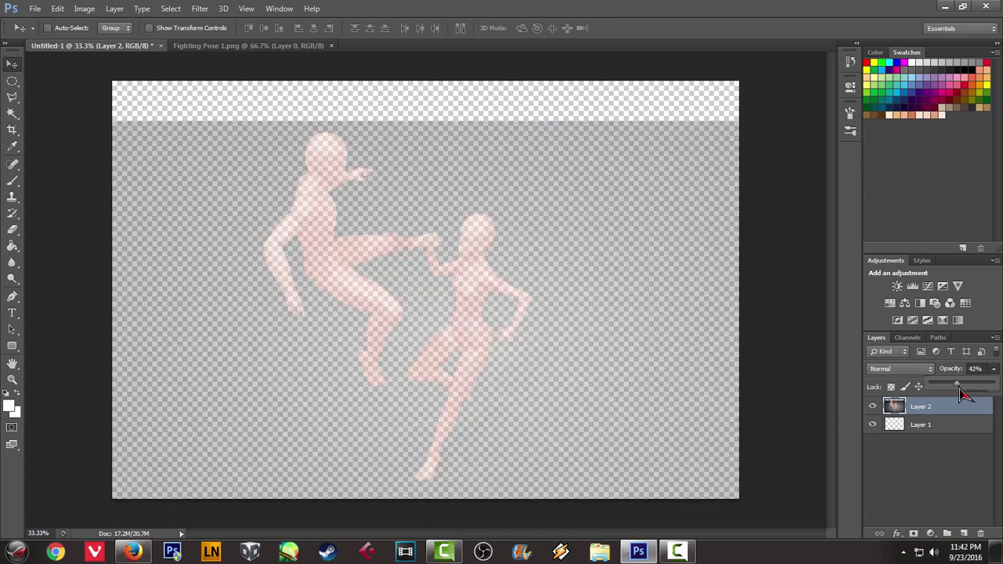
click(899, 425)
click(13, 249)
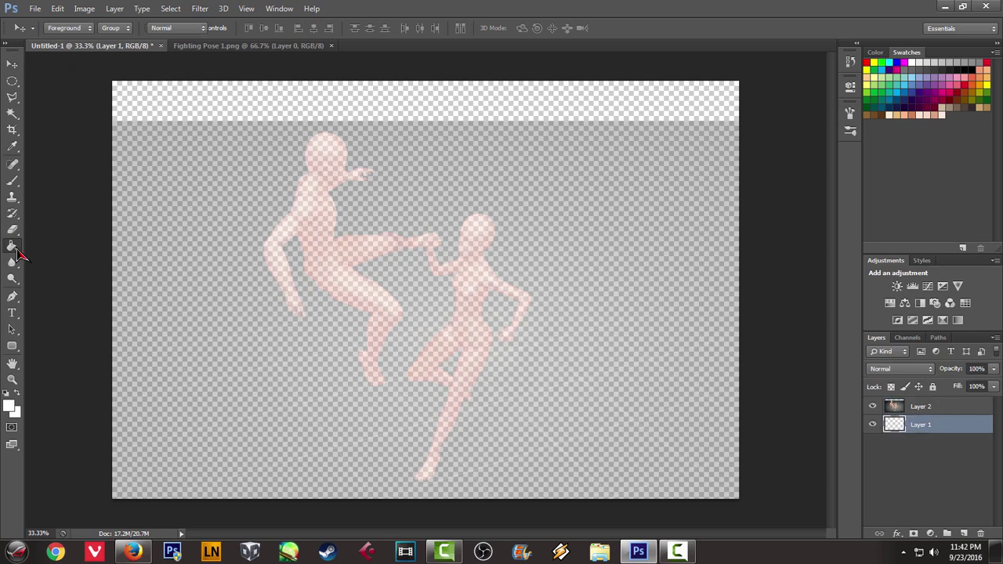
click(635, 174)
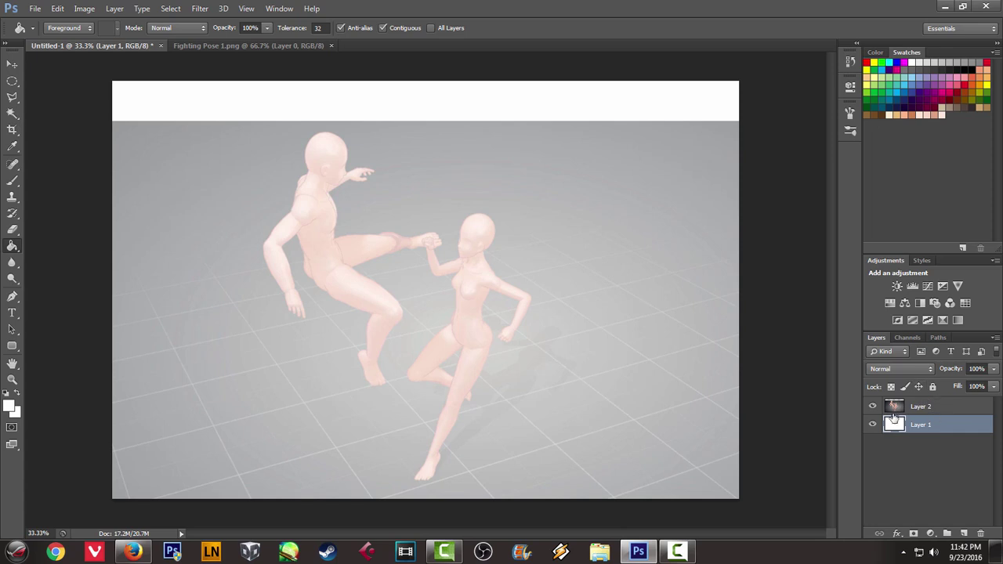
Set the pose image layer's opacity to 66%
click(902, 410)
click(993, 368)
mouse_move(990, 384)
mouse_down()
mouse_move(970, 392)
mouse_move(982, 394)
mouse_up()
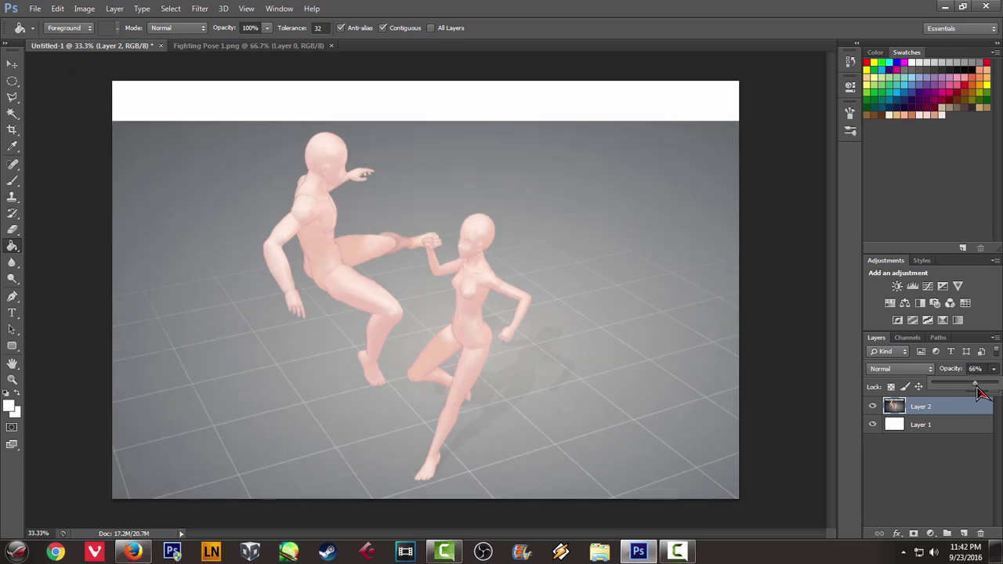
click(895, 405)
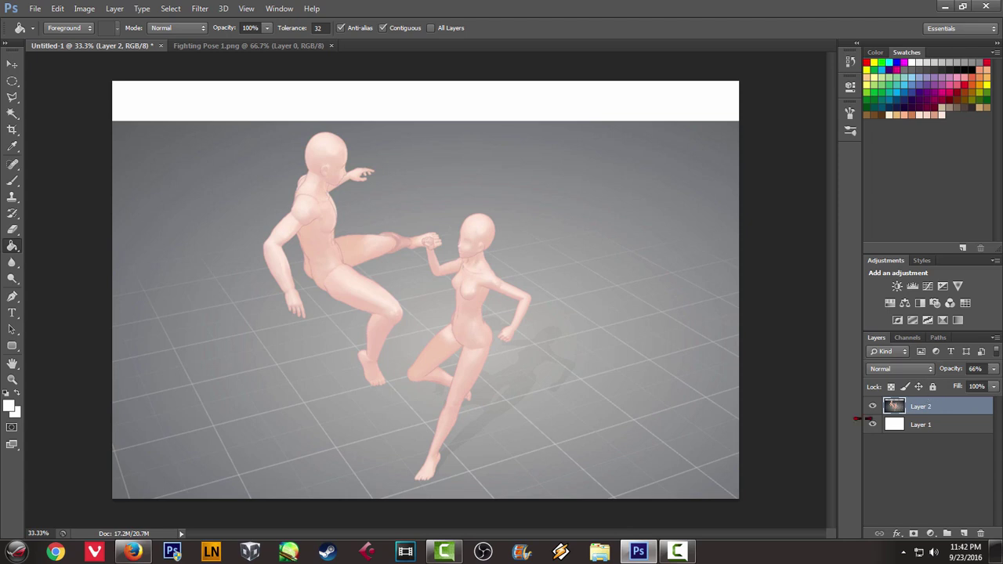
Add a new layer above the pose image and choose the Brush tool with a soft, tapered 5 px preset
key(ctrl+shift+n)
key(Return)
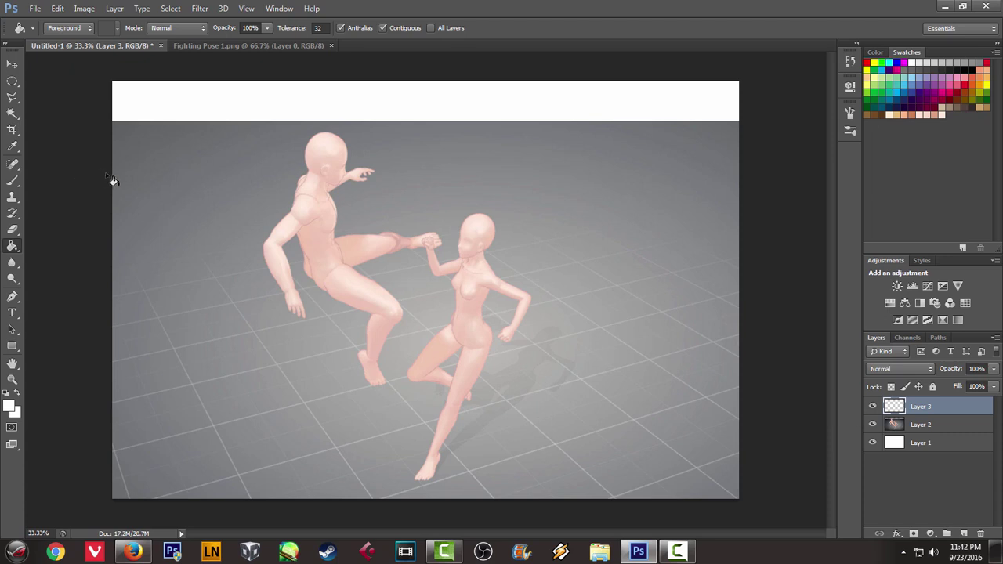
click(12, 180)
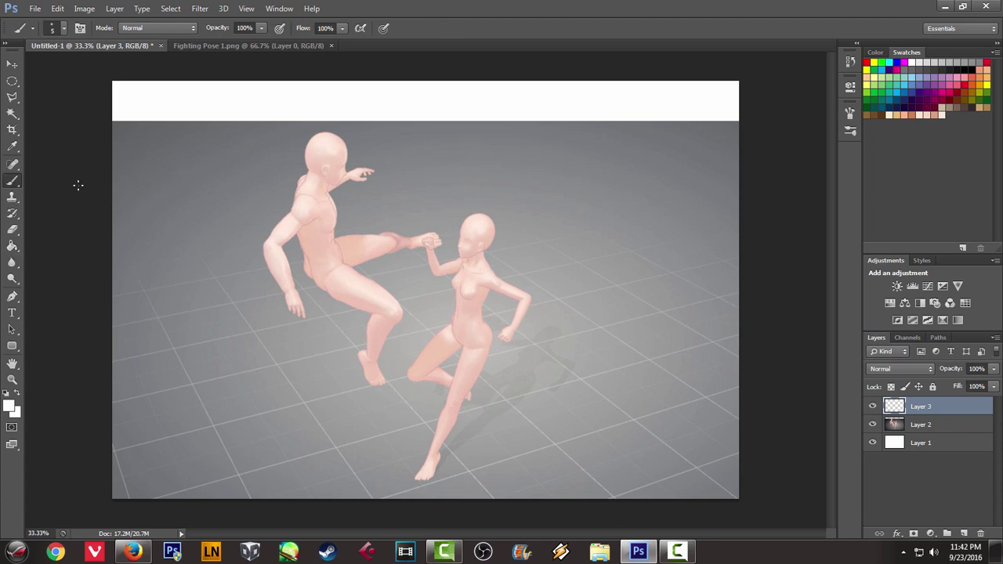
click(850, 132)
click(675, 210)
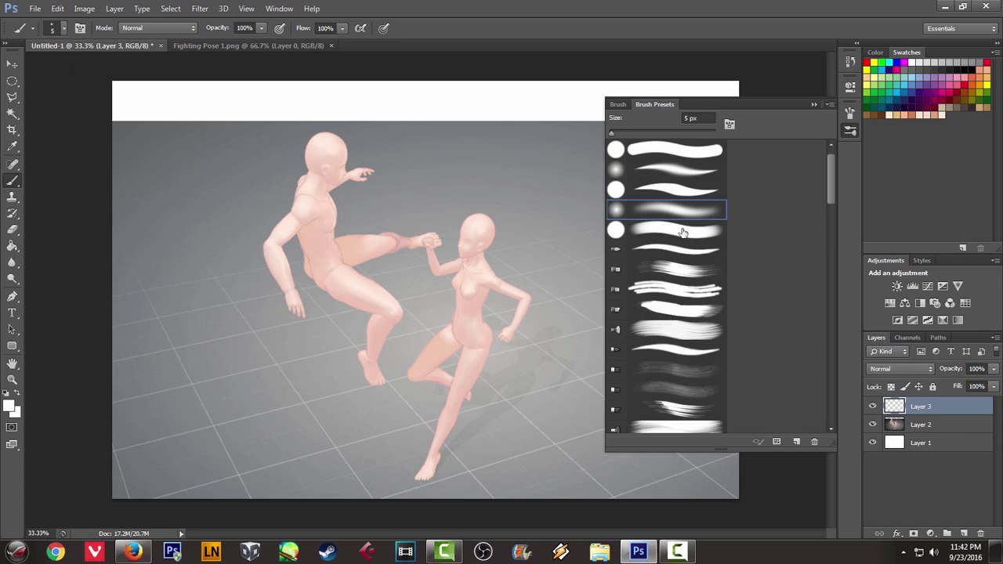
click(814, 104)
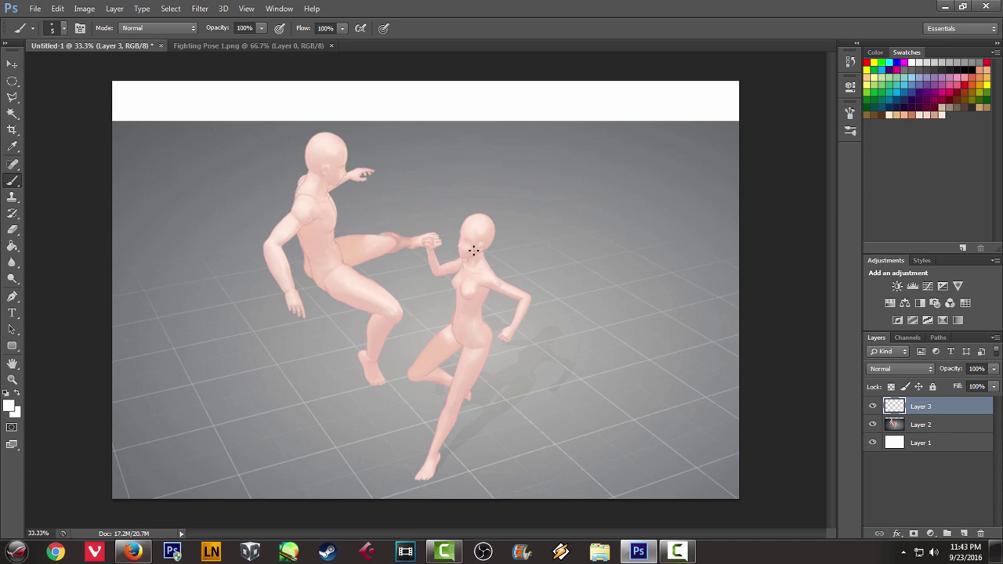
Sketch the female figure's face outline, ear, bangs and flowing ponytail over the mannequin's head with a red brush
alt+scroll(494, 261, up, 3)
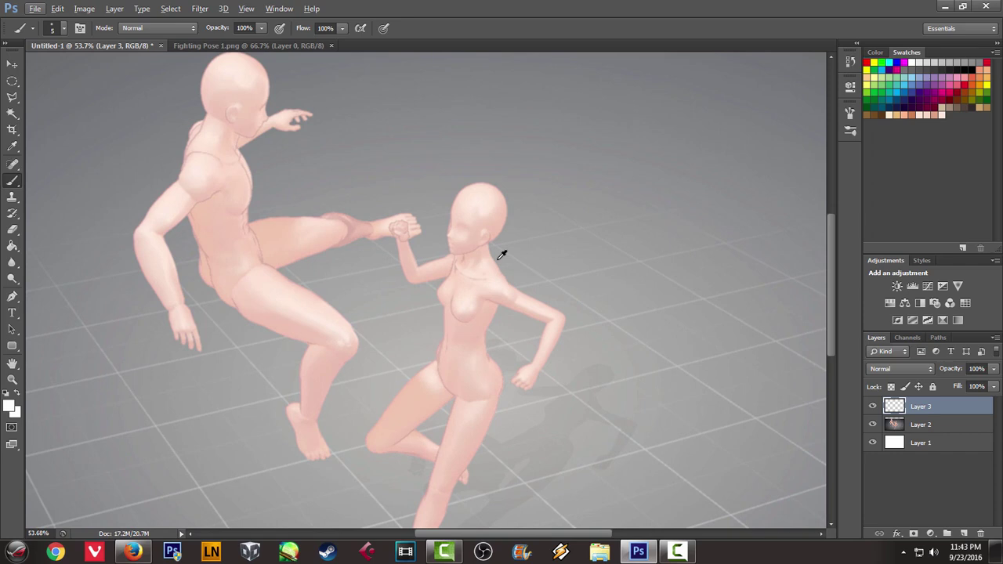
click(986, 62)
alt+scroll(555, 287, up, 4)
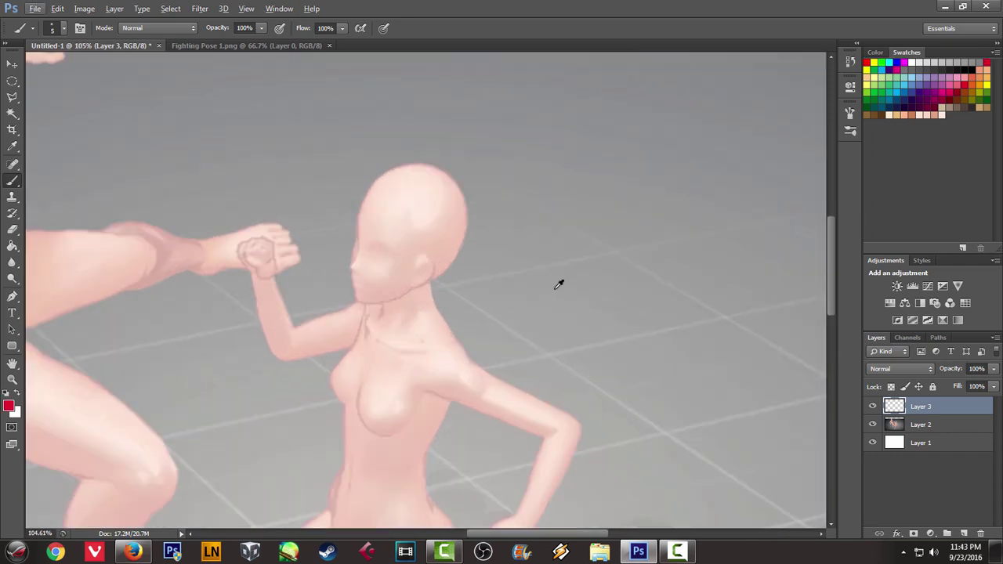
drag(417, 222, 491, 217)
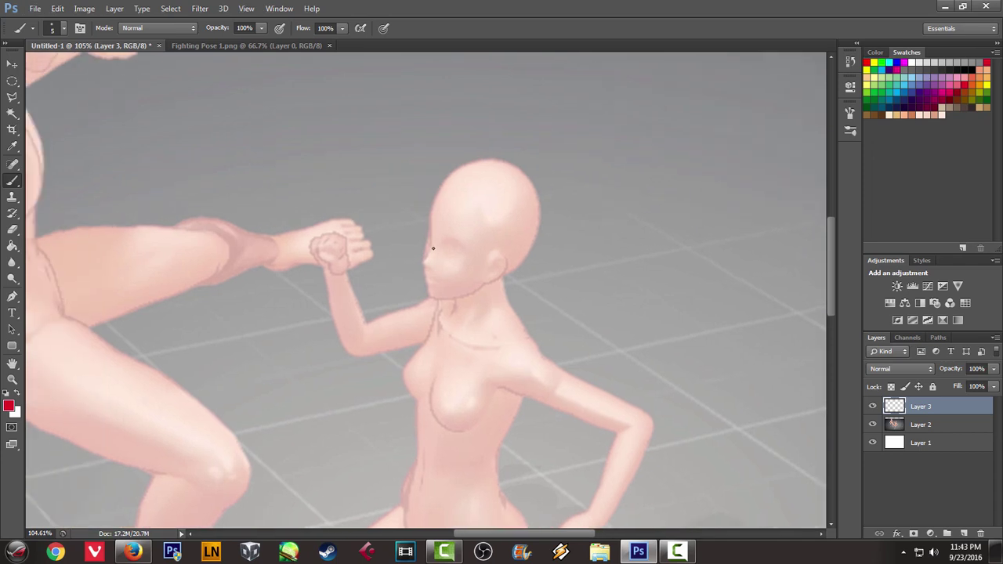
drag(489, 266, 505, 272)
drag(435, 200, 427, 252)
drag(437, 199, 479, 257)
drag(479, 210, 492, 279)
drag(431, 199, 412, 255)
drag(459, 157, 406, 228)
key(ctrl+z)
drag(462, 165, 407, 227)
mouse_move(437, 150)
mouse_down()
mouse_move(453, 163)
mouse_move(428, 160)
mouse_move(515, 162)
mouse_up()
key(ctrl+z)
mouse_move(517, 160)
mouse_down()
mouse_move(553, 243)
mouse_move(589, 276)
mouse_move(566, 337)
mouse_up()
Sketch the female figure's collar, open neckline and chest contours in red over the mannequin's upper torso
mouse_move(506, 296)
mouse_down()
mouse_move(471, 313)
mouse_move(426, 434)
mouse_up()
mouse_move(416, 373)
mouse_down()
mouse_move(437, 309)
mouse_move(494, 343)
mouse_move(465, 430)
mouse_up()
key(ctrl+z)
key(ctrl+z)
drag(484, 384, 480, 425)
mouse_move(413, 392)
mouse_down()
mouse_move(425, 334)
mouse_move(416, 420)
mouse_up()
key(ctrl+z)
key(ctrl+z)
Trace the female figure's shoulder and bent rear arm, adding a sleeve cuff on the forearm and outlining the fist
drag(438, 406, 381, 351)
drag(506, 317, 582, 352)
drag(458, 348, 471, 350)
drag(471, 350, 563, 378)
key(ctrl+z)
key(ctrl+z)
mouse_move(564, 377)
mouse_down()
mouse_move(558, 383)
mouse_move(571, 316)
mouse_move(574, 354)
mouse_up()
key(ctrl+z)
drag(591, 291, 571, 357)
key(ctrl+z)
mouse_move(590, 292)
mouse_down()
mouse_move(580, 328)
mouse_move(608, 337)
mouse_up()
drag(608, 337, 628, 276)
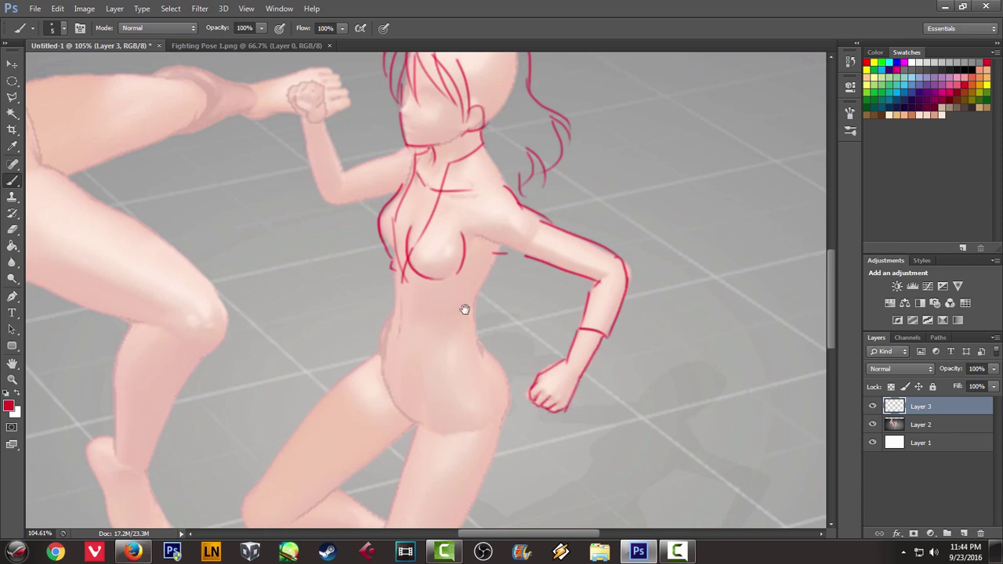
Trace the female figure's waist contours and draw a belt with a rectangular buckle around the hips
drag(463, 309, 526, 313)
mouse_move(549, 259)
mouse_down()
mouse_move(594, 263)
mouse_move(536, 312)
mouse_move(549, 375)
mouse_up()
drag(449, 282, 454, 321)
key(ctrl+z)
drag(445, 371, 514, 401)
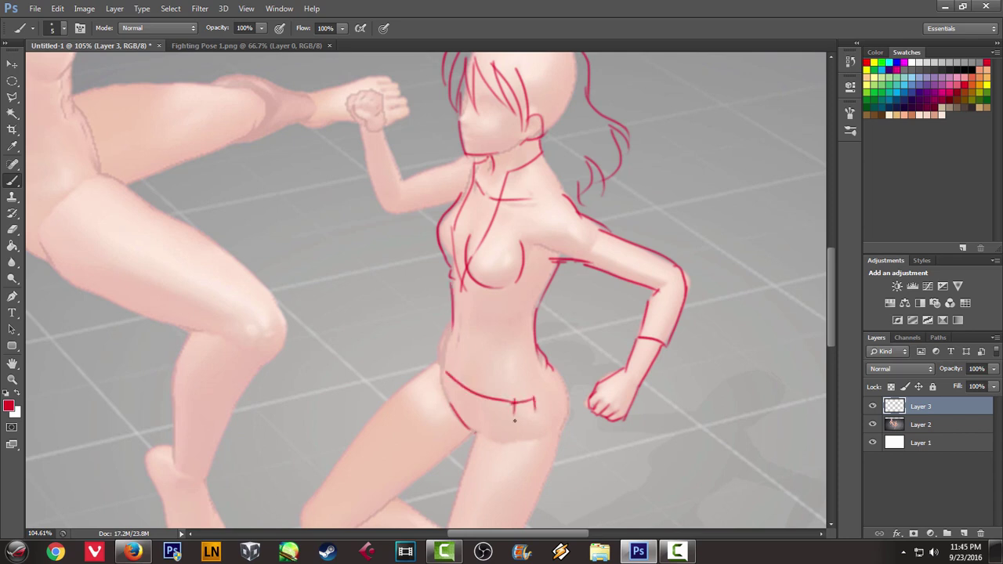
drag(556, 369, 539, 418)
drag(438, 362, 459, 383)
drag(437, 357, 508, 414)
key(ctrl+z)
key(ctrl+z)
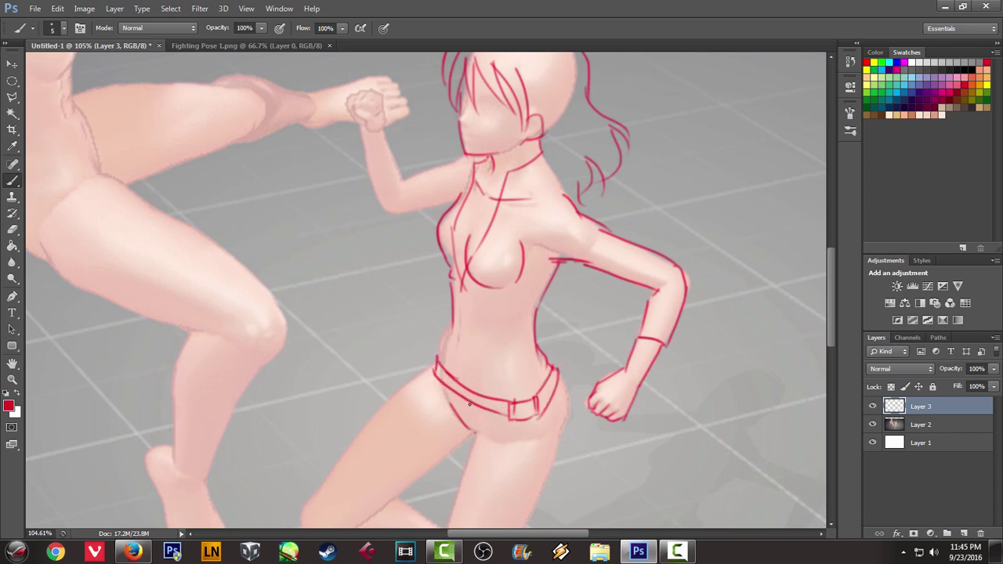
Trace the female figure's standing leg from hip to foot, adding a trouser cuff line above the ankle
scroll(462, 304, down, 8)
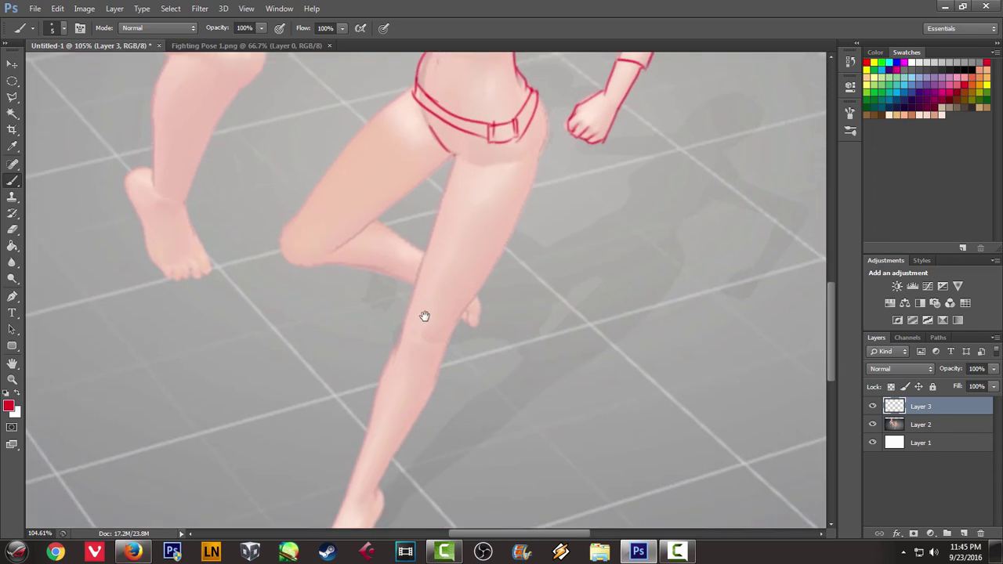
scroll(427, 314, up, 2)
drag(474, 195, 439, 334)
key(ctrl+z)
key(ctrl+z)
drag(475, 196, 420, 399)
drag(463, 360, 447, 348)
drag(531, 194, 480, 250)
mouse_move(493, 180)
mouse_down()
mouse_move(495, 240)
mouse_move(435, 388)
mouse_up()
mouse_move(487, 275)
mouse_down()
mouse_move(509, 204)
mouse_move(425, 359)
mouse_up()
key(ctrl+z)
drag(514, 114, 514, 184)
mouse_move(413, 378)
mouse_down()
mouse_move(478, 277)
mouse_move(406, 360)
mouse_up()
mouse_move(475, 275)
mouse_down()
mouse_move(437, 378)
mouse_move(433, 368)
mouse_move(393, 385)
mouse_up()
key(ctrl+z)
mouse_move(434, 365)
mouse_down()
mouse_move(421, 406)
mouse_move(344, 481)
mouse_move(409, 443)
mouse_move(419, 416)
mouse_up()
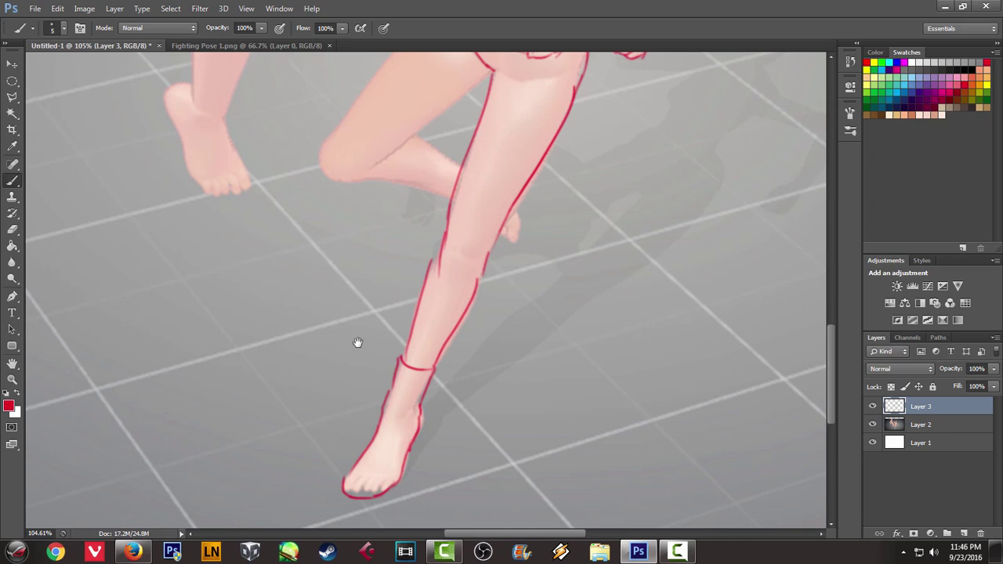
Trace the thigh, knee and lower leg of the female figure's raised, bent leg in red
scroll(376, 344, up, 5)
drag(476, 350, 383, 449)
key(ctrl+z)
drag(477, 346, 365, 445)
key(ctrl+z)
drag(404, 409, 450, 436)
mouse_move(438, 279)
mouse_down()
mouse_move(328, 398)
mouse_move(331, 455)
mouse_move(355, 453)
mouse_up()
mouse_move(366, 465)
mouse_down()
mouse_move(336, 396)
mouse_move(395, 398)
mouse_up()
key(ctrl+z)
key(ctrl+z)
drag(318, 385, 412, 399)
key(ctrl+z)
drag(474, 445, 477, 423)
mouse_move(379, 441)
mouse_down()
mouse_move(418, 450)
mouse_move(398, 522)
mouse_up()
Draw a strap with a small buckle around the thigh of the female figure's bent leg
mouse_move(371, 348)
mouse_down()
mouse_move(430, 404)
mouse_move(409, 409)
mouse_up()
mouse_move(349, 366)
mouse_down()
mouse_move(412, 412)
mouse_move(396, 419)
mouse_up()
key(ctrl+z)
key(ctrl+z)
mouse_move(391, 404)
mouse_down()
mouse_move(387, 414)
mouse_move(401, 417)
mouse_up()
drag(394, 419, 404, 412)
drag(421, 354, 339, 424)
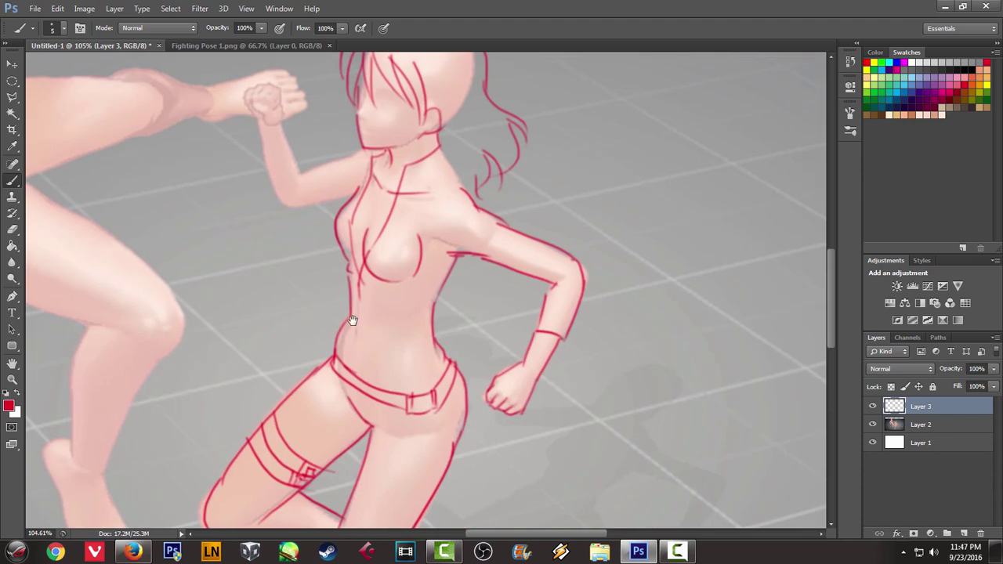
Draw the female figure's face in red, adding the profile line, angry brow, eye and open mouth beneath the bangs
drag(352, 321, 390, 465)
alt+scroll(400, 425, up, 3)
drag(438, 202, 411, 310)
drag(373, 194, 356, 228)
key(ctrl+z)
drag(356, 229, 416, 285)
drag(392, 187, 477, 168)
mouse_move(362, 141)
mouse_down()
mouse_move(380, 185)
mouse_move(463, 196)
mouse_move(472, 213)
mouse_up()
drag(415, 197, 440, 217)
mouse_move(428, 201)
mouse_down()
mouse_move(459, 206)
mouse_move(448, 197)
mouse_up()
key(ctrl+z)
mouse_move(357, 168)
mouse_down()
mouse_move(373, 196)
mouse_move(436, 141)
mouse_up()
drag(443, 275, 416, 297)
key(ctrl+z)
Trace the female figure's front upper arm along both edges and the inner forearm up from the elbow
drag(287, 336, 417, 286)
drag(279, 409, 412, 381)
drag(211, 284, 265, 317)
key(ctrl+z)
mouse_move(299, 249)
mouse_down()
mouse_move(351, 362)
mouse_move(348, 380)
mouse_up()
Outline the female figure's clenched front fist and draw its curled fingers
mouse_move(232, 201)
mouse_down()
mouse_move(275, 224)
mouse_move(293, 251)
mouse_up()
mouse_move(275, 164)
mouse_down()
mouse_move(260, 202)
mouse_move(225, 202)
mouse_move(251, 235)
mouse_up()
mouse_move(224, 170)
mouse_down()
mouse_move(273, 149)
mouse_move(307, 202)
mouse_move(306, 244)
mouse_up()
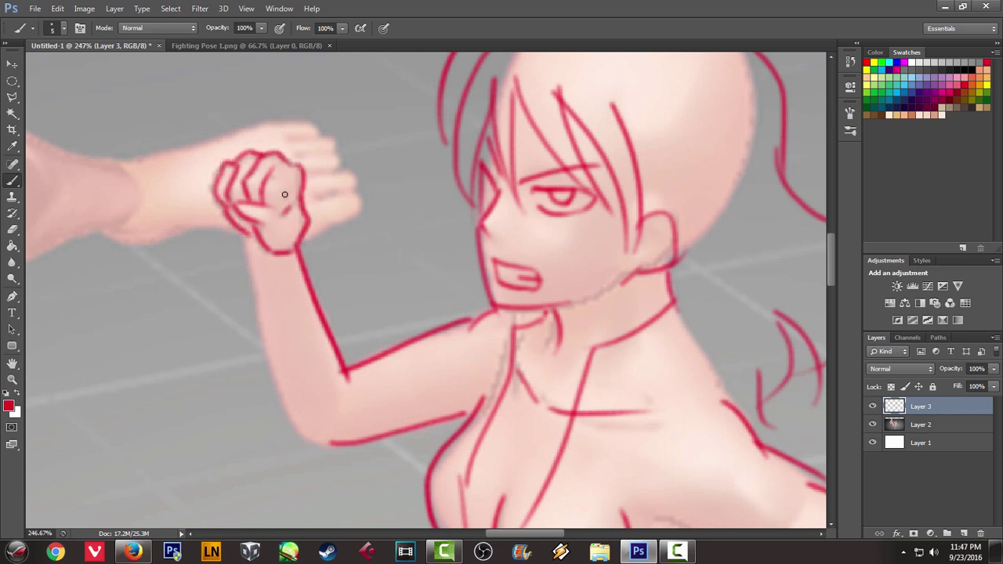
drag(285, 184, 284, 209)
Trace the outer edge of the female figure's front forearm around the elbow and draw band lines across the wrist
drag(279, 282, 306, 248)
mouse_move(271, 207)
mouse_down()
mouse_move(327, 400)
mouse_move(353, 415)
mouse_up()
key(ctrl+z)
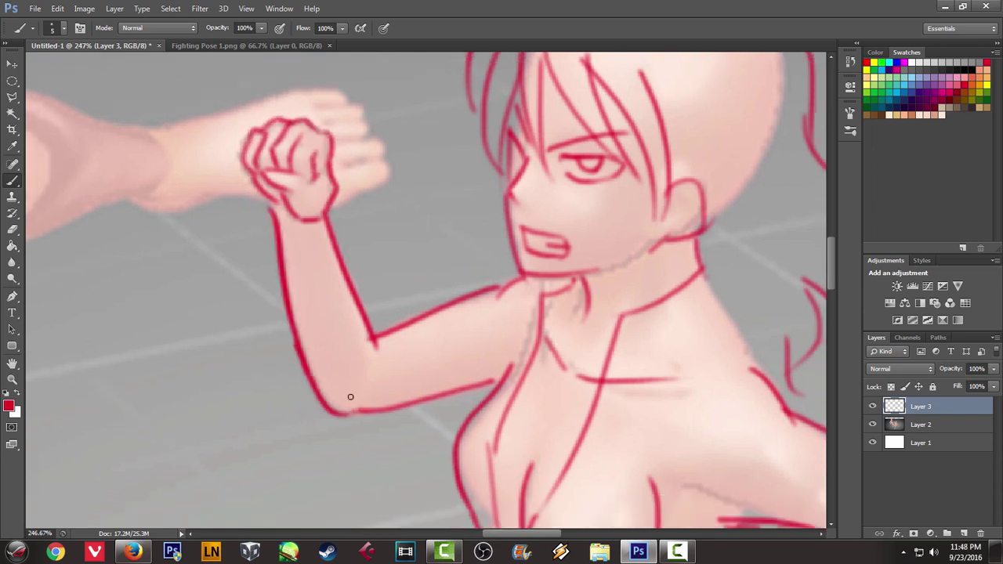
drag(321, 293, 264, 232)
drag(377, 408, 401, 412)
mouse_move(255, 228)
mouse_down()
mouse_move(307, 217)
mouse_move(312, 228)
mouse_up()
drag(259, 254, 315, 243)
Add short lines across the female figure's other forearm and trace her contour from the collar down to the shoulder
mouse_move(710, 471)
mouse_down()
mouse_move(342, 309)
mouse_move(322, 226)
mouse_up()
drag(513, 391, 582, 409)
drag(514, 378, 592, 393)
mouse_move(35, 312)
mouse_down()
mouse_move(234, 311)
mouse_move(292, 334)
mouse_move(293, 361)
mouse_up()
drag(395, 194, 383, 444)
mouse_move(361, 160)
mouse_down()
mouse_move(335, 345)
mouse_move(296, 291)
mouse_up()
drag(395, 345, 460, 444)
key(ctrl+z)
mouse_move(445, 427)
mouse_down()
mouse_move(470, 469)
mouse_move(470, 373)
mouse_up()
alt+scroll(481, 358, up, 3)
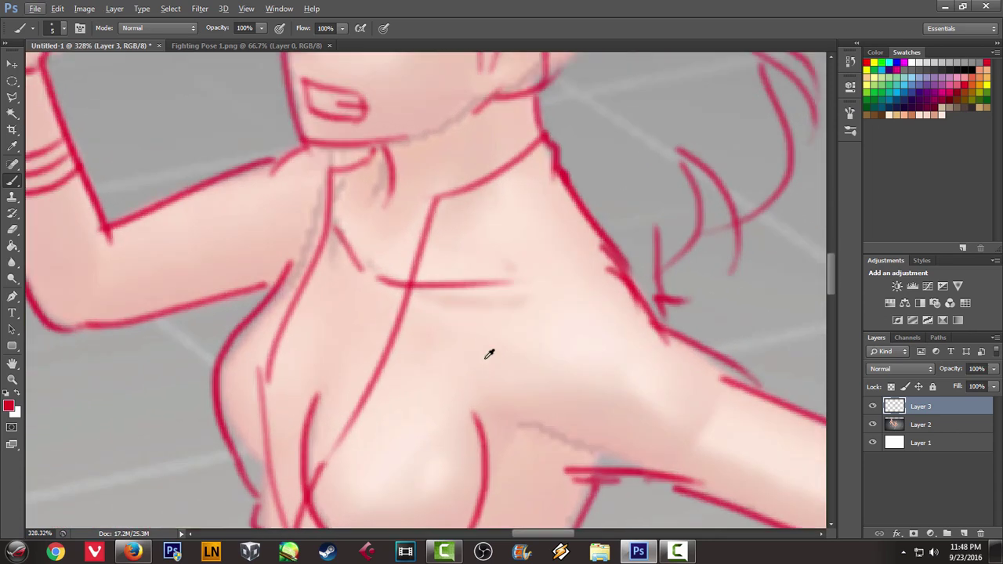
Draw the male figure's face profile in red from forehead to chin, including the nose and mouth
alt+scroll(489, 355, down, 20)
drag(482, 208, 760, 405)
alt+scroll(587, 307, up, 5)
drag(467, 248, 470, 391)
drag(483, 229, 464, 306)
key(ctrl+z)
drag(471, 302, 466, 312)
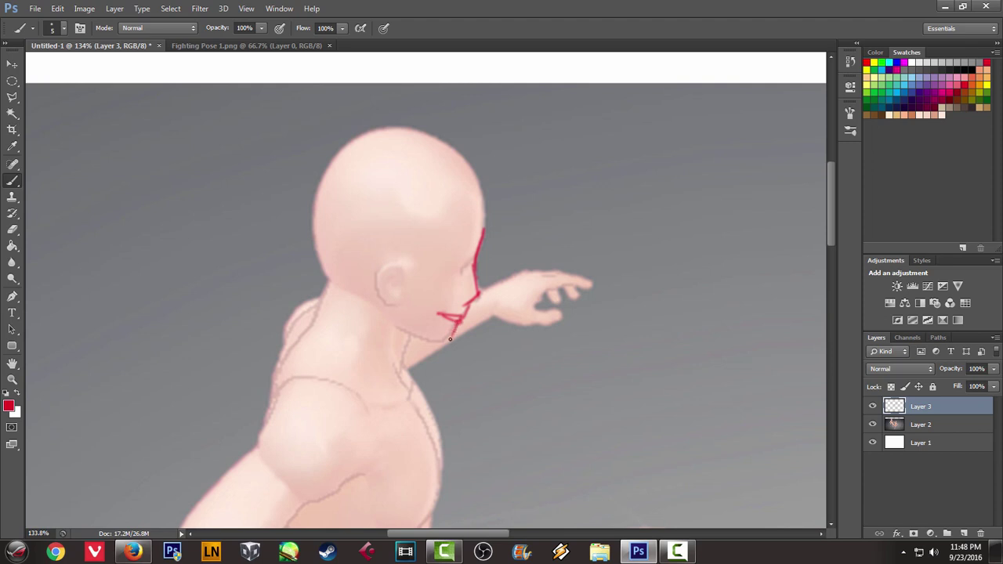
Draw the male figure's jawline, brow, eye and ear with an earring
drag(398, 332, 439, 340)
drag(436, 249, 474, 261)
mouse_move(379, 265)
mouse_down()
mouse_move(382, 292)
mouse_move(400, 302)
mouse_up()
drag(392, 257, 419, 293)
drag(396, 244, 426, 267)
key(ctrl+alt+z)
key(ctrl+alt+z)
key(ctrl+alt+z)
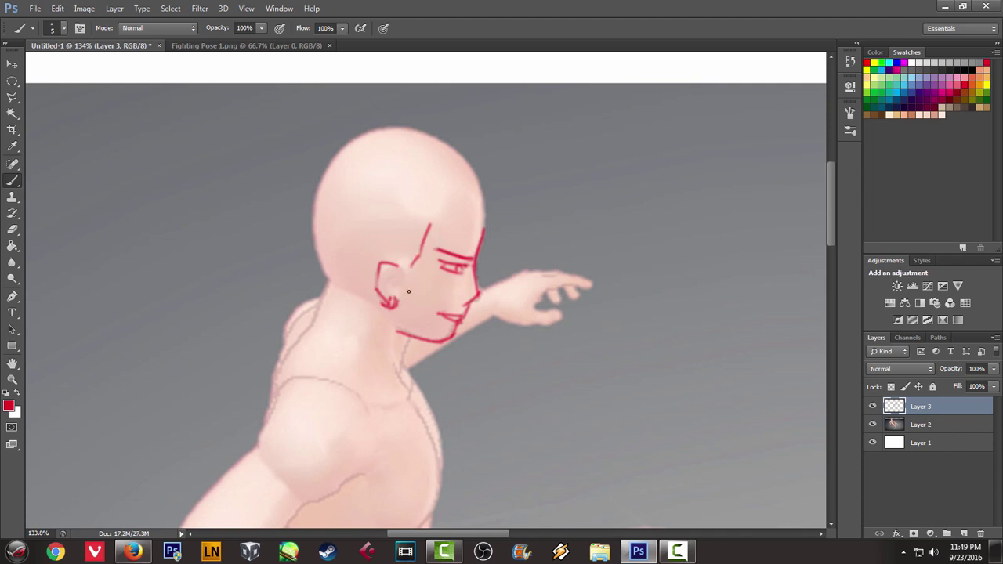
Draw a jagged hairline and spiky hair around the back of the male figure's head
mouse_move(430, 210)
mouse_down()
mouse_move(421, 195)
mouse_move(455, 187)
mouse_move(485, 194)
mouse_move(470, 251)
mouse_move(472, 215)
mouse_move(432, 178)
mouse_move(351, 171)
mouse_move(279, 202)
mouse_move(265, 255)
mouse_move(315, 362)
mouse_move(353, 369)
mouse_move(367, 336)
mouse_up()
scroll(253, 289, down, 5)
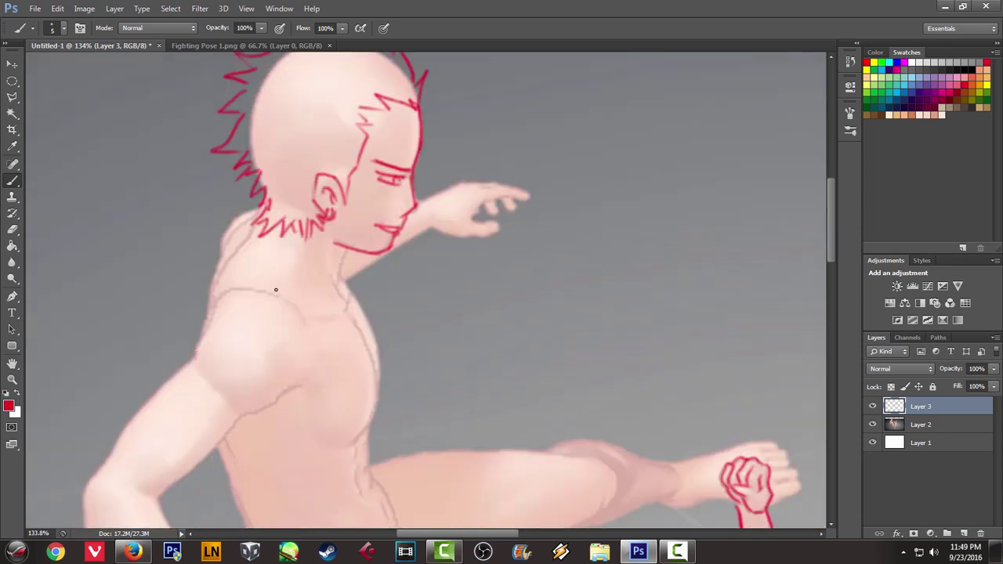
Draw the male figure's neck and the shirt collar line around its base
drag(260, 230, 233, 244)
key(ctrl+z)
drag(350, 248, 351, 301)
drag(244, 239, 342, 251)
mouse_move(217, 262)
mouse_down()
mouse_move(205, 318)
mouse_move(288, 162)
mouse_up()
Trace the male figure's near upper arm from shoulder to elbow and mark the armpit fold
mouse_move(272, 202)
mouse_down()
mouse_move(235, 268)
mouse_move(167, 344)
mouse_up()
drag(300, 301, 200, 392)
drag(288, 323, 356, 283)
drag(337, 292, 353, 288)
Trace the front and lower contour of the male figure's chest
drag(387, 345, 428, 293)
drag(407, 212, 434, 286)
mouse_move(403, 184)
mouse_down()
mouse_move(436, 270)
mouse_move(427, 310)
mouse_move(340, 414)
mouse_up()
Trace the male figure's far shoulder and outstretched arm, adding wristband lines and outlining the hand
drag(243, 210, 202, 260)
drag(398, 227, 327, 283)
mouse_move(378, 249)
mouse_down()
mouse_move(482, 218)
mouse_move(508, 190)
mouse_move(441, 185)
mouse_move(395, 207)
mouse_up()
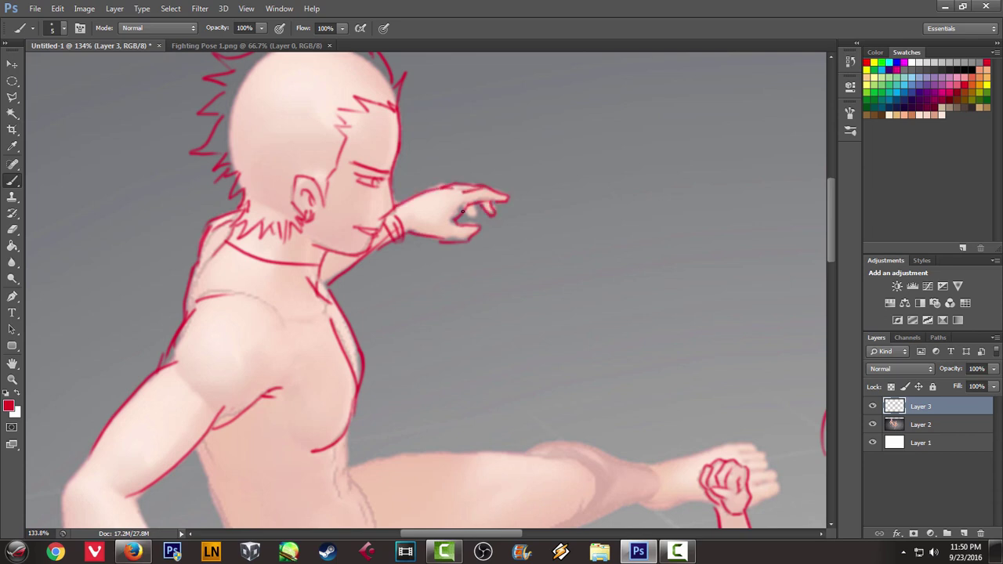
Trace the back of the male figure's torso and draw the shirt hem across the waist
scroll(405, 233, down, 4)
drag(228, 302, 247, 352)
mouse_move(243, 351)
mouse_down()
mouse_move(243, 373)
mouse_move(290, 380)
mouse_move(358, 337)
mouse_up()
key(ctrl+z)
drag(342, 358, 373, 335)
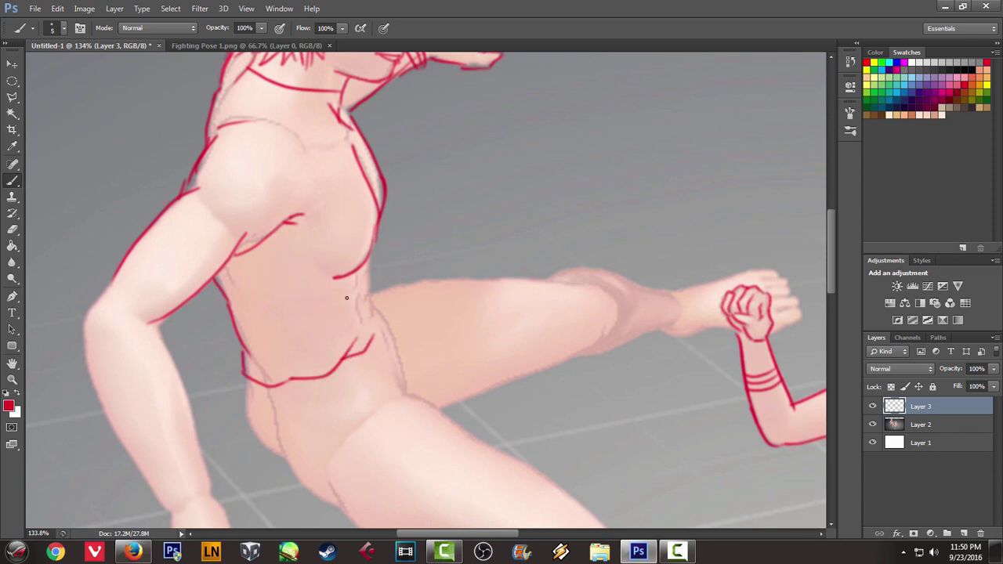
Trace the male figure's belly and draw a waistband below the shirt hem, divided by short vertical lines
drag(372, 247, 374, 294)
drag(324, 342, 340, 293)
mouse_move(262, 330)
mouse_down()
mouse_move(284, 351)
mouse_move(306, 352)
mouse_up()
key(ctrl+z)
mouse_move(275, 339)
mouse_down()
mouse_move(275, 348)
mouse_move(339, 350)
mouse_move(387, 317)
mouse_up()
key(ctrl+z)
drag(367, 334, 397, 287)
key(ctrl+z)
drag(300, 335, 303, 348)
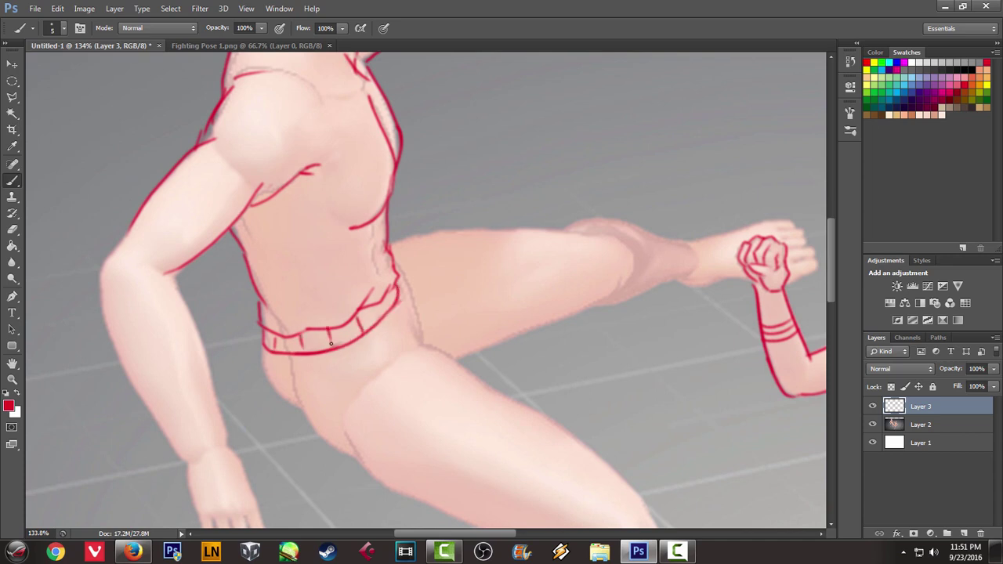
Trace both edges of the male figure's lowered near forearm from elbow to wrist
drag(300, 304, 318, 393)
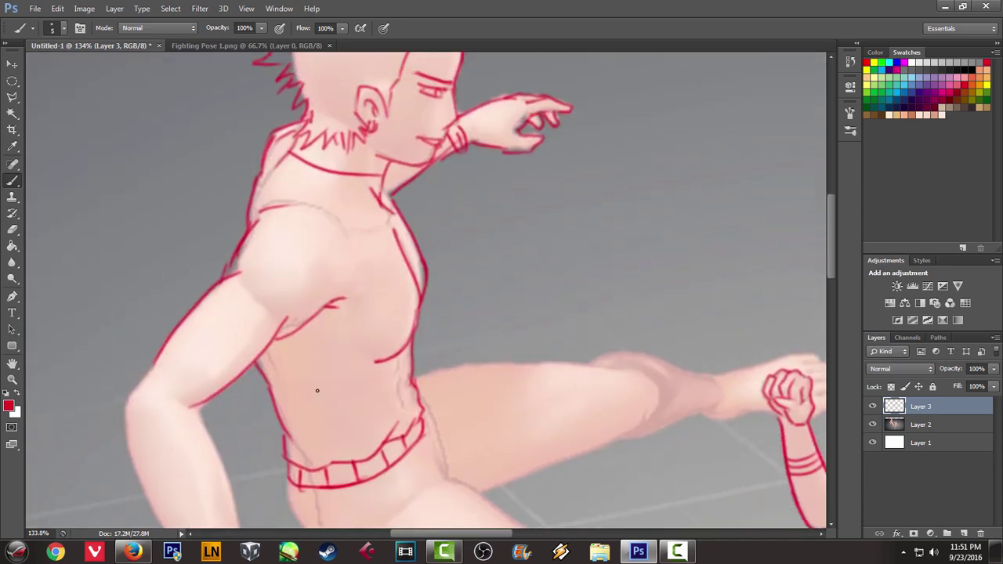
drag(321, 274, 358, 175)
mouse_move(195, 257)
mouse_down()
mouse_move(169, 287)
mouse_move(172, 317)
mouse_up()
drag(185, 367, 167, 297)
drag(152, 246, 213, 382)
key(ctrl+z)
key(ctrl+z)
mouse_move(217, 228)
mouse_down()
mouse_move(268, 348)
mouse_move(262, 340)
mouse_up()
Draw a flared bracer and glove cuff on the male figure's near wrist and outline the back of the hand
mouse_move(209, 390)
mouse_down()
mouse_move(226, 340)
mouse_move(267, 339)
mouse_up()
drag(209, 391, 224, 404)
drag(224, 404, 291, 410)
drag(292, 412, 270, 381)
mouse_move(271, 342)
mouse_down()
mouse_move(284, 389)
mouse_move(272, 381)
mouse_up()
mouse_move(265, 416)
mouse_down()
mouse_move(252, 341)
mouse_move(265, 390)
mouse_up()
drag(275, 331, 291, 383)
drag(252, 389, 293, 385)
Draw the fingers of the male figure's lowered near hand
drag(267, 352, 257, 311)
drag(272, 353, 280, 379)
drag(281, 348, 291, 378)
drag(283, 383, 293, 404)
mouse_move(258, 352)
mouse_down()
mouse_move(267, 383)
mouse_move(260, 379)
mouse_up()
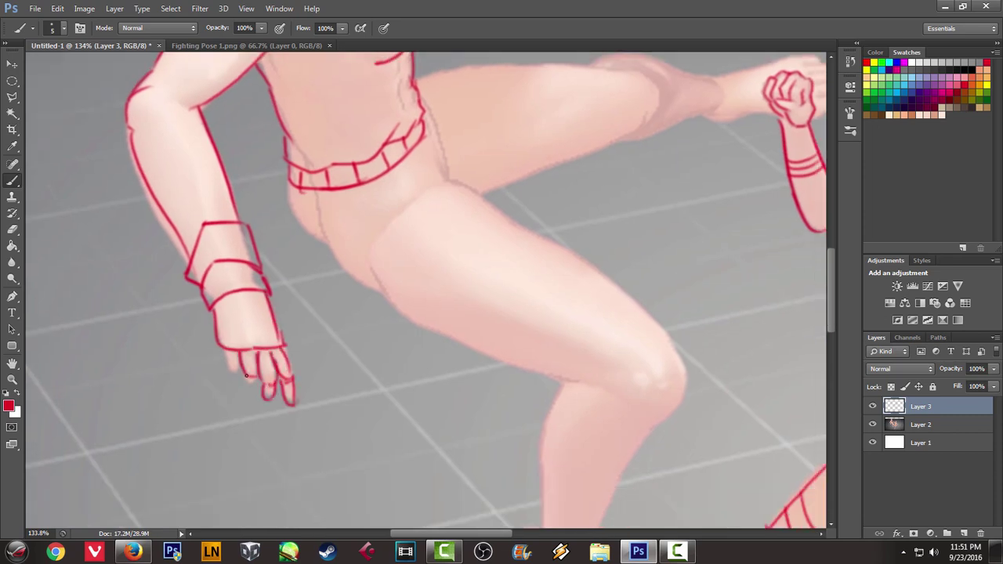
drag(278, 326, 302, 355)
key(ctrl+z)
drag(274, 311, 286, 356)
Trace the seat of the male figure's trousers and draw a pocket on the hip
mouse_move(358, 97)
mouse_down()
mouse_move(258, 394)
mouse_move(290, 372)
mouse_move(263, 250)
mouse_up()
mouse_move(283, 378)
mouse_down()
mouse_move(241, 435)
mouse_move(285, 380)
mouse_up()
mouse_move(191, 335)
mouse_down()
mouse_move(196, 385)
mouse_move(233, 413)
mouse_up()
drag(274, 365, 220, 294)
drag(301, 245, 313, 272)
drag(287, 275, 312, 268)
drag(313, 276, 342, 276)
Trace the upper and lower contours of the male figure's near thigh
mouse_move(349, 289)
mouse_down()
mouse_move(294, 215)
mouse_move(446, 310)
mouse_up()
key(ctrl+z)
mouse_move(284, 201)
mouse_down()
mouse_move(447, 307)
mouse_move(478, 415)
mouse_up()
key(ctrl+z)
drag(438, 369, 474, 295)
key(ctrl+z)
mouse_move(208, 218)
mouse_down()
mouse_move(286, 278)
mouse_move(240, 240)
mouse_move(314, 275)
mouse_up()
Draw a cargo pocket with a button on the male figure's near thigh
mouse_move(318, 245)
mouse_down()
mouse_move(345, 299)
mouse_move(386, 305)
mouse_up()
drag(415, 294, 393, 313)
mouse_move(344, 235)
mouse_down()
mouse_move(413, 262)
mouse_move(415, 302)
mouse_up()
mouse_move(320, 242)
mouse_down()
mouse_move(349, 238)
mouse_move(357, 297)
mouse_up()
drag(359, 275, 360, 276)
Trace the male figure's bent near knee and both edges of the lower leg
mouse_move(387, 335)
mouse_down()
mouse_move(381, 276)
mouse_move(440, 269)
mouse_up()
drag(398, 298, 385, 229)
mouse_move(384, 192)
mouse_down()
mouse_move(363, 292)
mouse_move(439, 311)
mouse_up()
drag(501, 212, 427, 312)
mouse_move(424, 261)
mouse_down()
mouse_move(364, 378)
mouse_move(384, 273)
mouse_up()
drag(329, 315, 324, 392)
mouse_move(403, 326)
mouse_down()
mouse_move(365, 399)
mouse_move(362, 345)
mouse_move(398, 409)
mouse_move(397, 436)
mouse_up()
key(ctrl+z)
mouse_move(395, 441)
mouse_down()
mouse_move(338, 454)
mouse_move(398, 432)
mouse_up()
Draw lines across the bottom of the male figure's near lower leg to finish the trouser leg
mouse_move(334, 441)
mouse_down()
mouse_move(294, 357)
mouse_move(286, 304)
mouse_up()
key(ctrl+z)
mouse_move(301, 362)
mouse_down()
mouse_move(315, 293)
mouse_move(312, 373)
mouse_move(391, 407)
mouse_move(358, 347)
mouse_move(362, 355)
mouse_up()
drag(365, 366, 333, 374)
drag(316, 262, 392, 268)
key(ctrl+z)
drag(316, 265, 392, 274)
drag(423, 70, 366, 360)
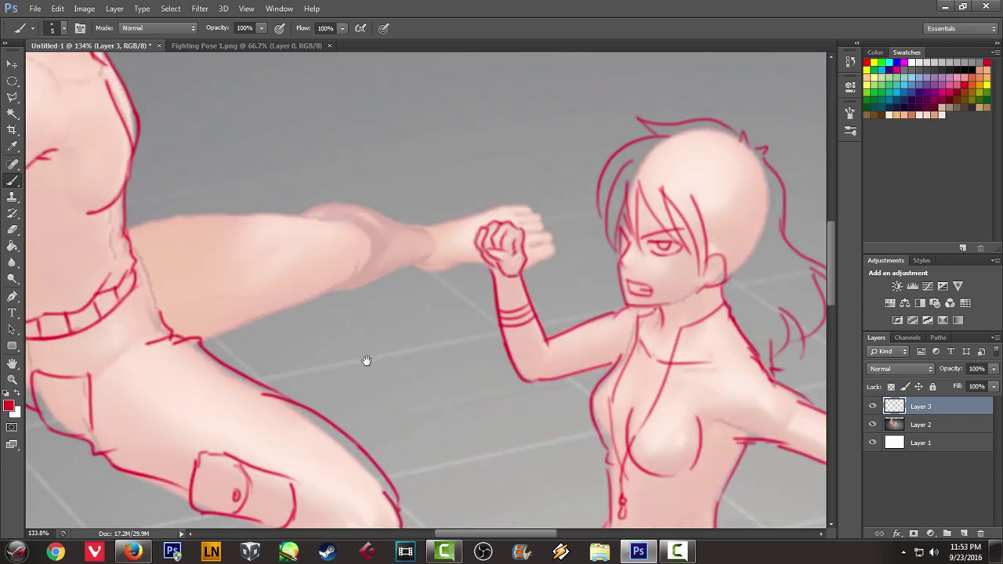
drag(137, 266, 157, 291)
mouse_move(129, 236)
mouse_down()
mouse_move(159, 254)
mouse_move(248, 206)
mouse_up()
key(ctrl+z)
mouse_move(124, 234)
mouse_down()
mouse_move(206, 213)
mouse_move(331, 231)
mouse_move(342, 220)
mouse_up()
key(ctrl+alt+z)
key(ctrl+alt+z)
key(ctrl+alt+z)
Trace the upper and lower contours of the male figure's extended kicking leg from the hip to the ankle
drag(194, 213, 321, 216)
mouse_move(311, 217)
mouse_down()
mouse_move(398, 217)
mouse_move(403, 264)
mouse_up()
key(ctrl+z)
drag(206, 346, 401, 269)
drag(398, 215, 433, 240)
drag(389, 278, 428, 262)
Outline the male figure's kicking foot behind the woman's fist and draw lines across the trouser end and ankle
drag(420, 272, 493, 268)
key(ctrl+z)
mouse_move(433, 228)
mouse_down()
mouse_move(517, 209)
mouse_move(550, 247)
mouse_move(526, 271)
mouse_up()
drag(522, 207, 531, 266)
drag(468, 222, 470, 257)
mouse_move(396, 270)
mouse_down()
mouse_move(407, 170)
mouse_move(397, 215)
mouse_up()
drag(429, 182, 429, 233)
Hide Layer 2 with the mannequin reference and view the line sketch of both fighters on the white background
alt+scroll(390, 228, down, 3)
alt+scroll(389, 228, down, 5)
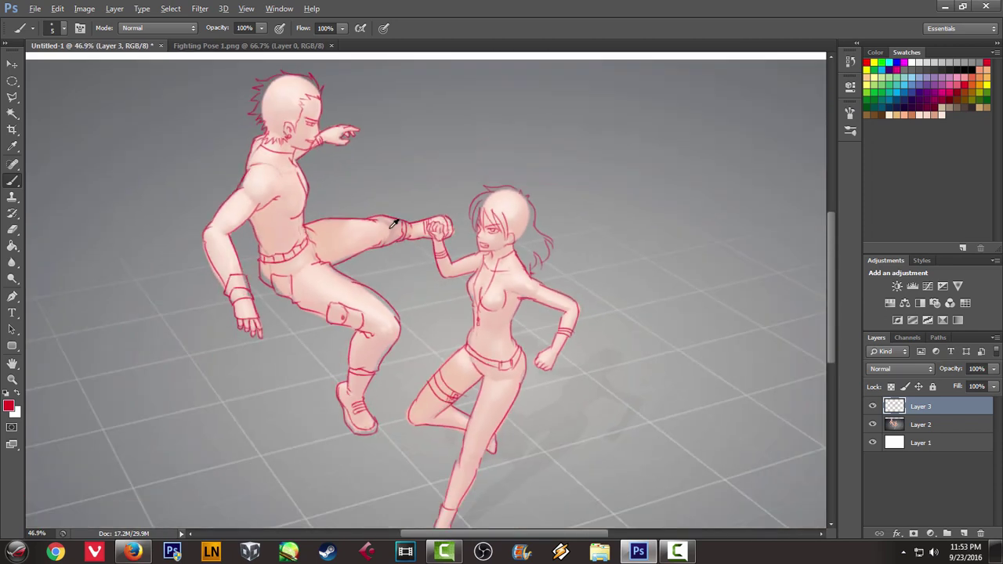
click(873, 424)
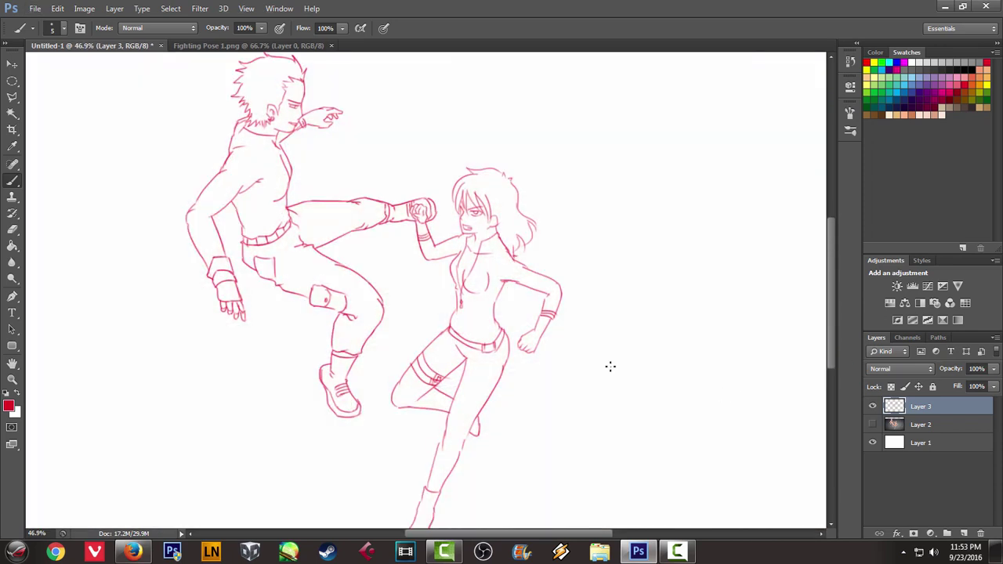
scroll(611, 366, up, 1)
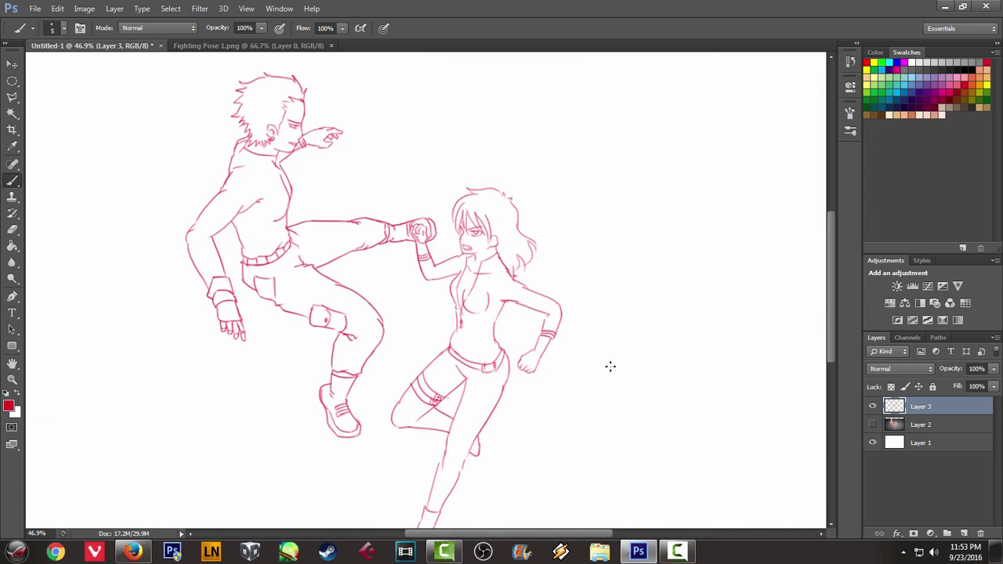
drag(461, 293, 486, 282)
alt+scroll(486, 279, down, 2)
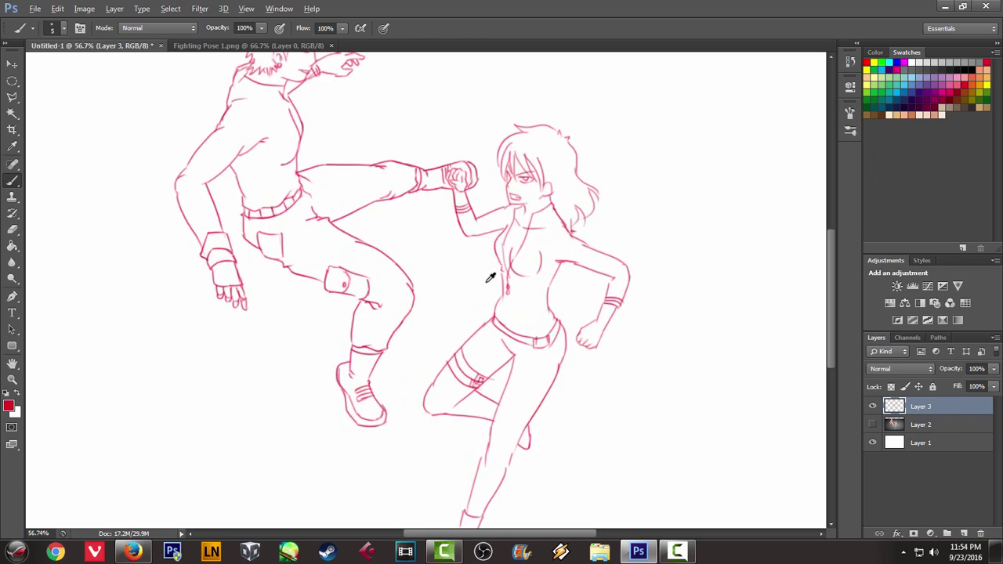
key(alt)
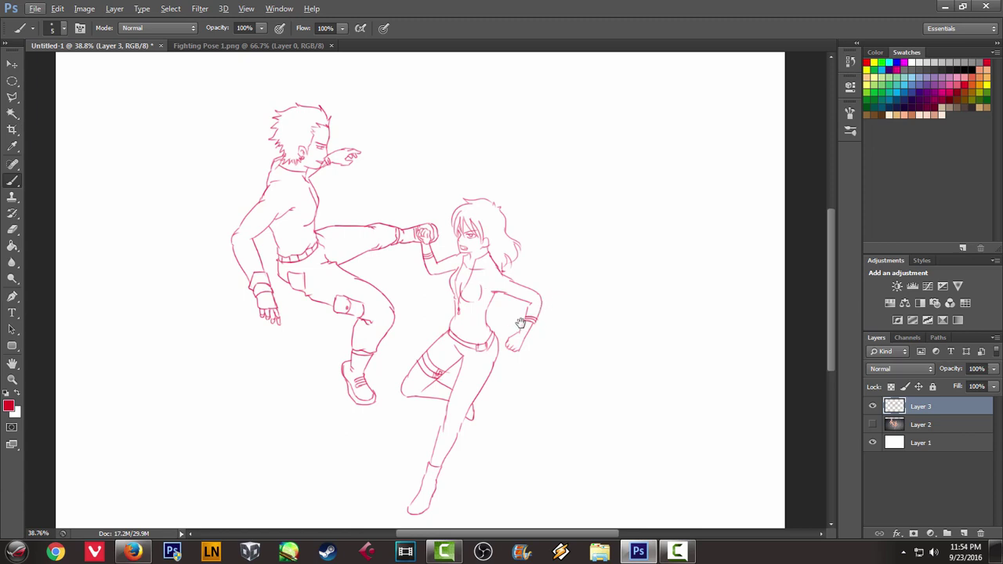
drag(521, 326, 543, 323)
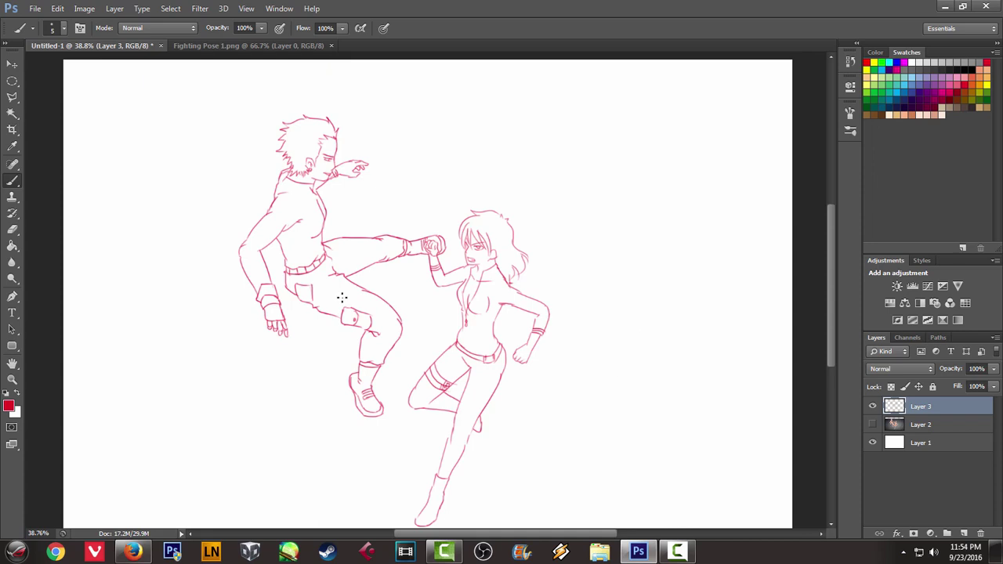
Switch to Firefox and search the web for "design doll" in a new tab
click(133, 552)
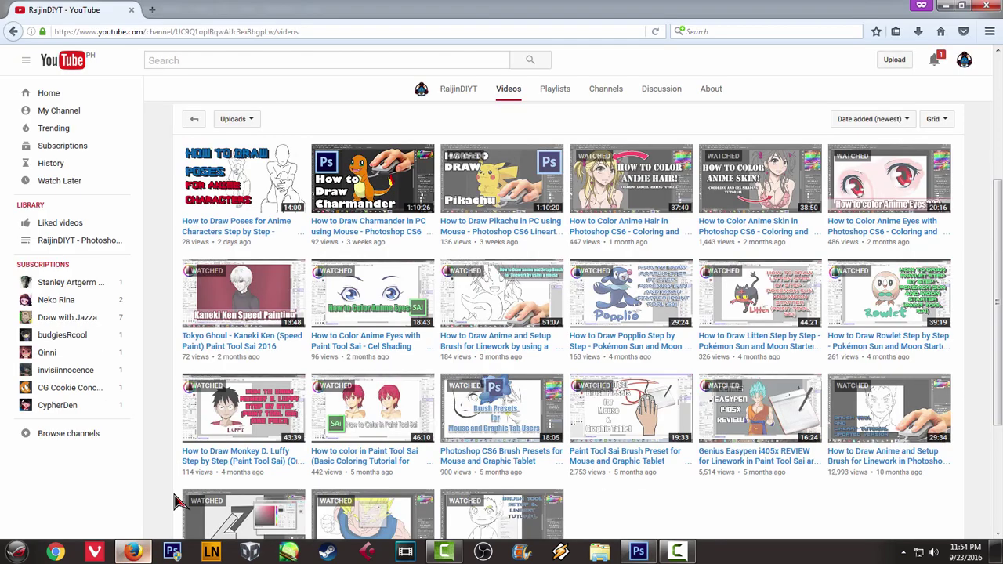
click(154, 10)
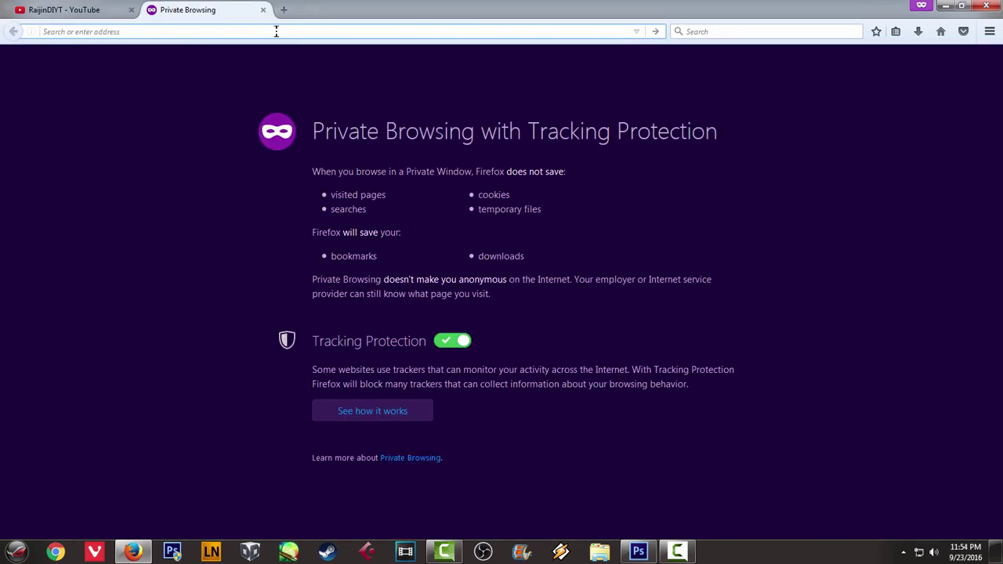
click(82, 12)
click(223, 11)
text(d)
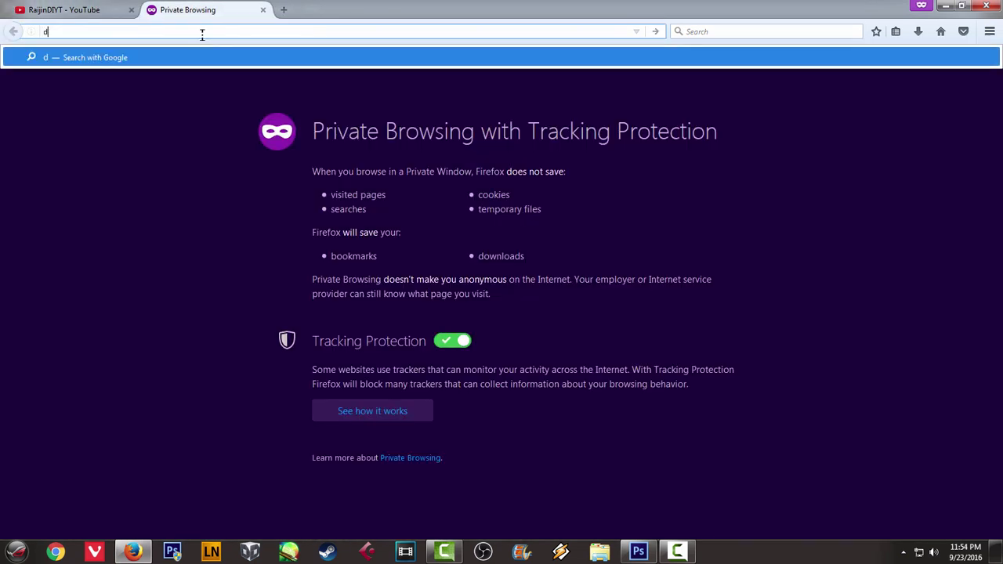
text(esign doll)
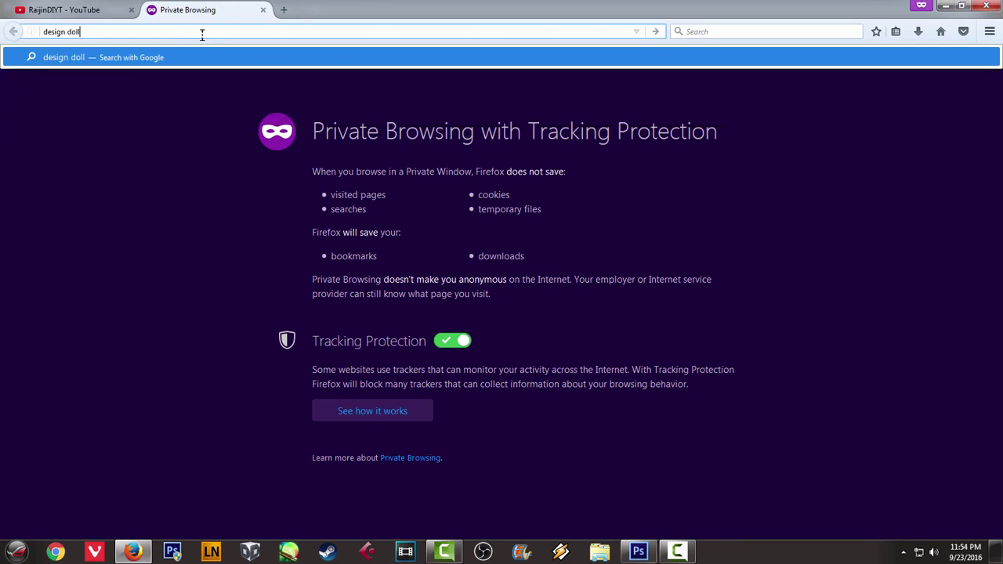
key(Return)
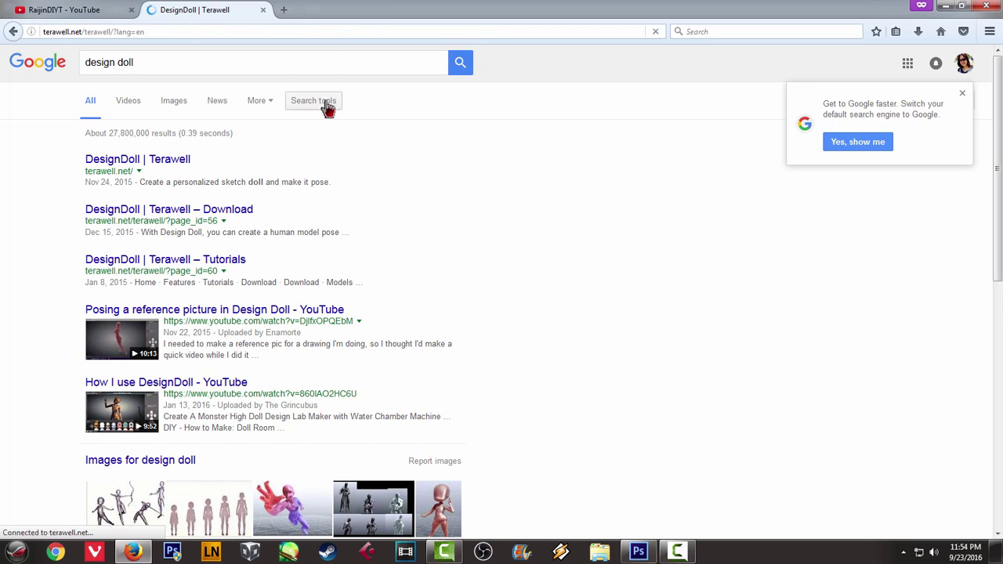
Open the DesignDoll | Terawell site from the search results and look over its home page
click(119, 10)
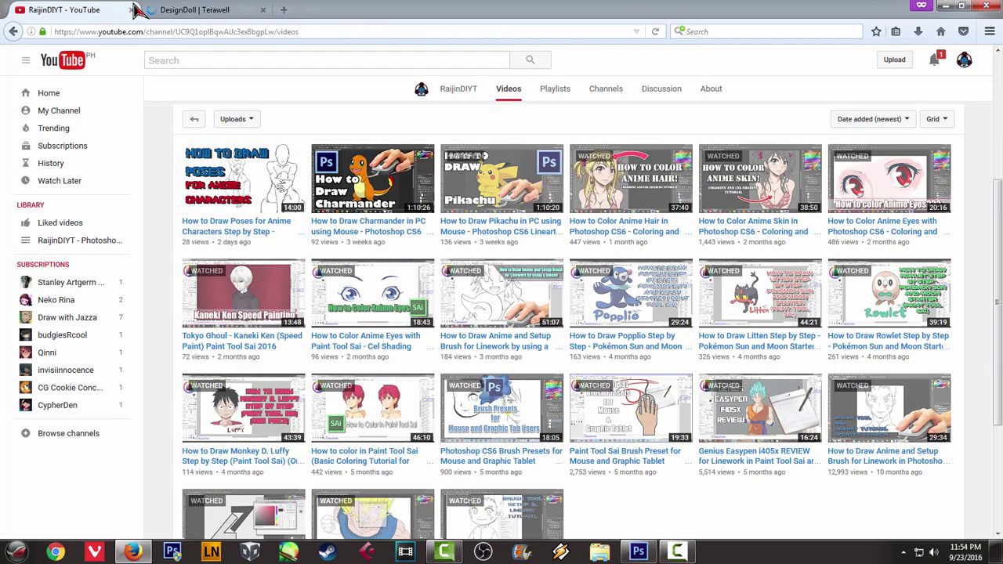
click(205, 9)
scroll(205, 110, down, 5)
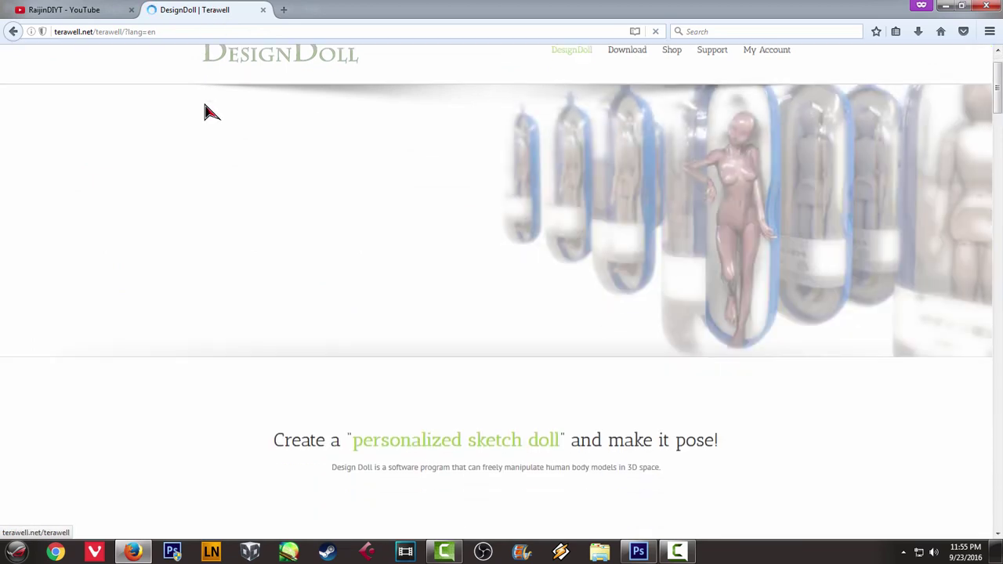
scroll(207, 107, down, 3)
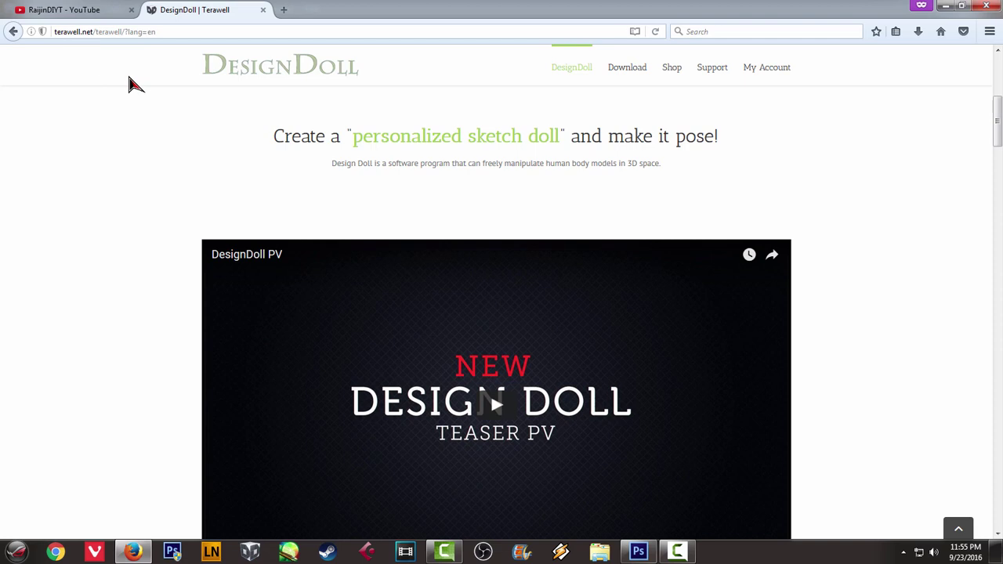
scroll(131, 83, down, 5)
scroll(137, 85, up, 10)
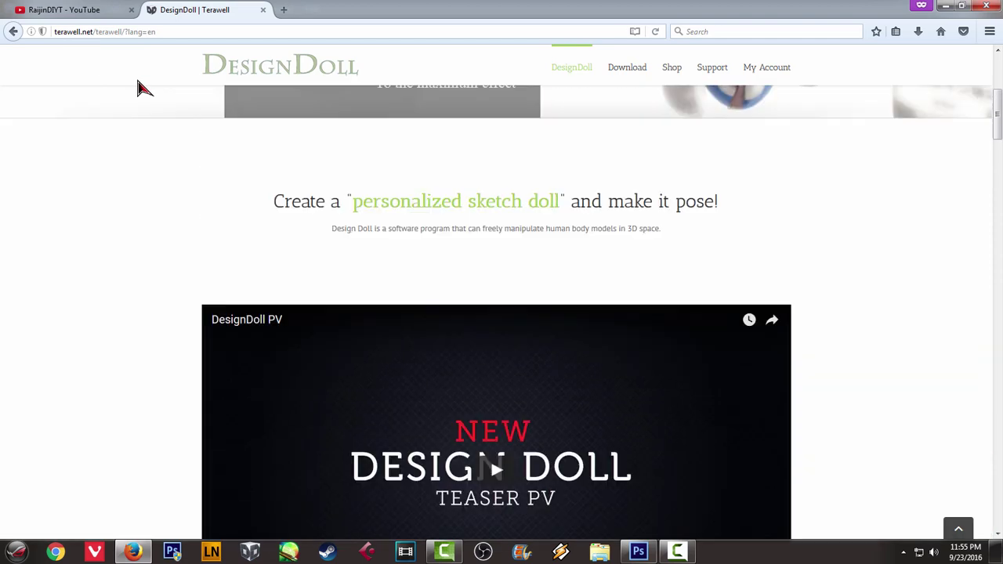
Open the DesignDoll Download page and review the supported operating systems, current version and download notes
click(620, 111)
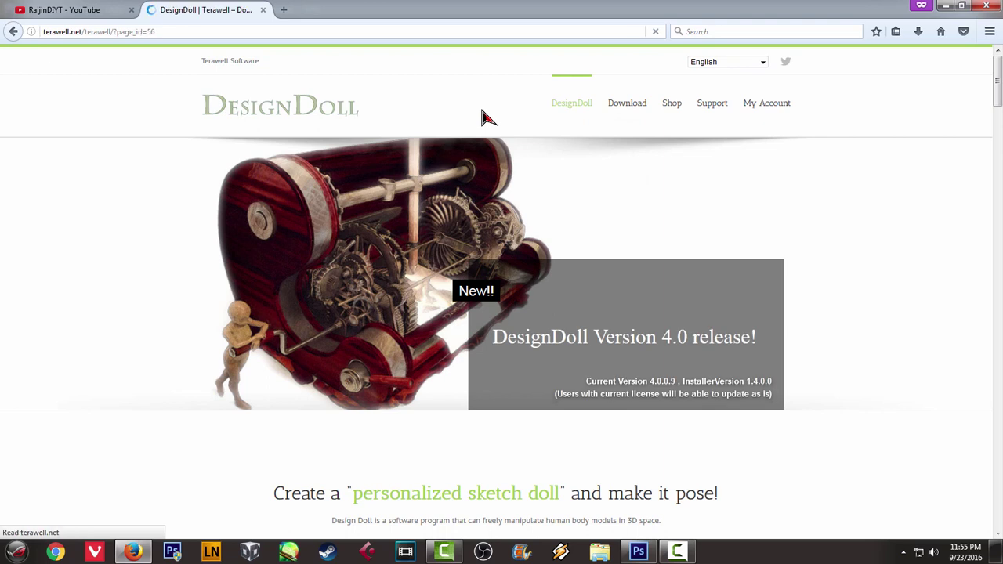
scroll(482, 117, down, 2)
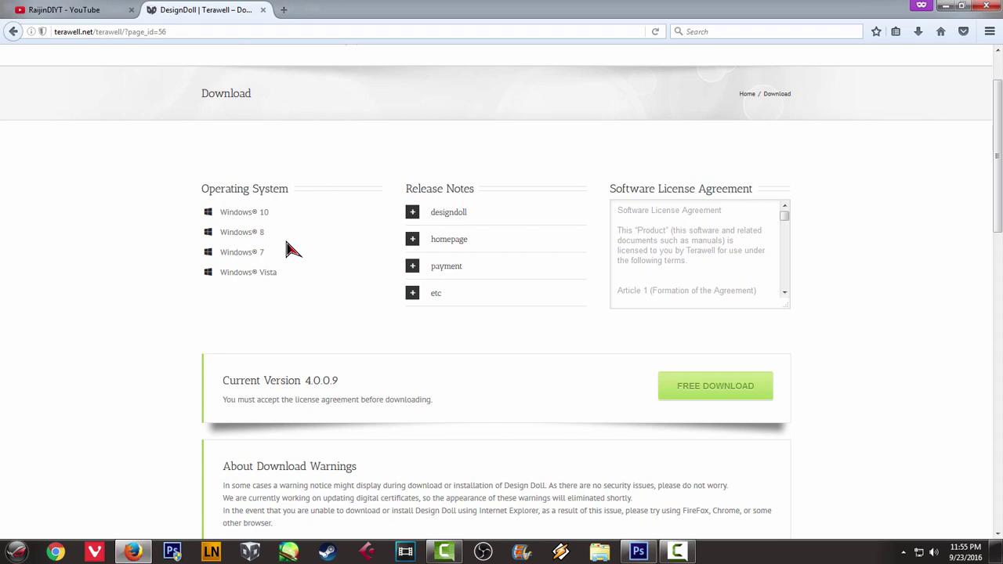
scroll(289, 245, down, 2)
scroll(287, 239, down, 2)
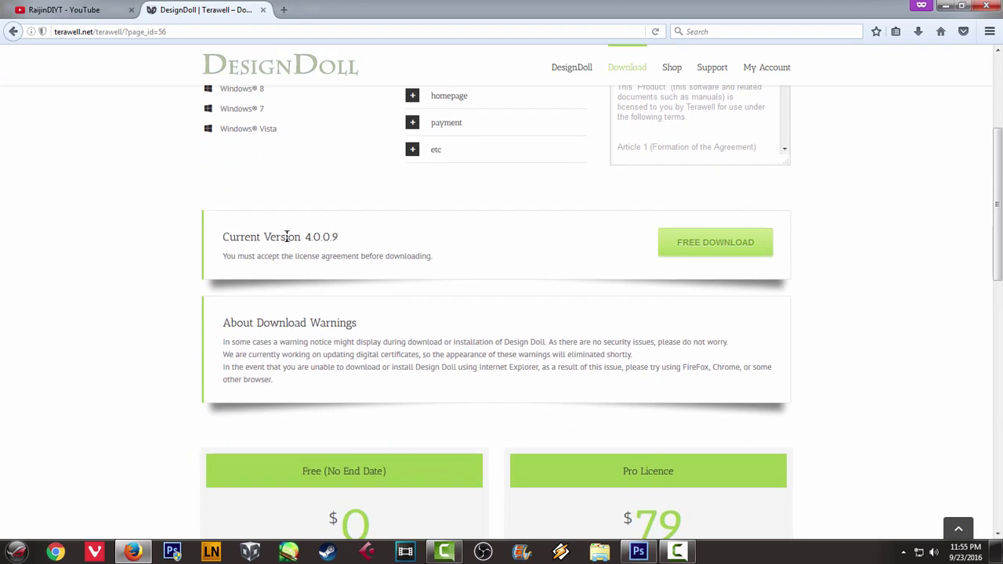
scroll(290, 241, down, 1)
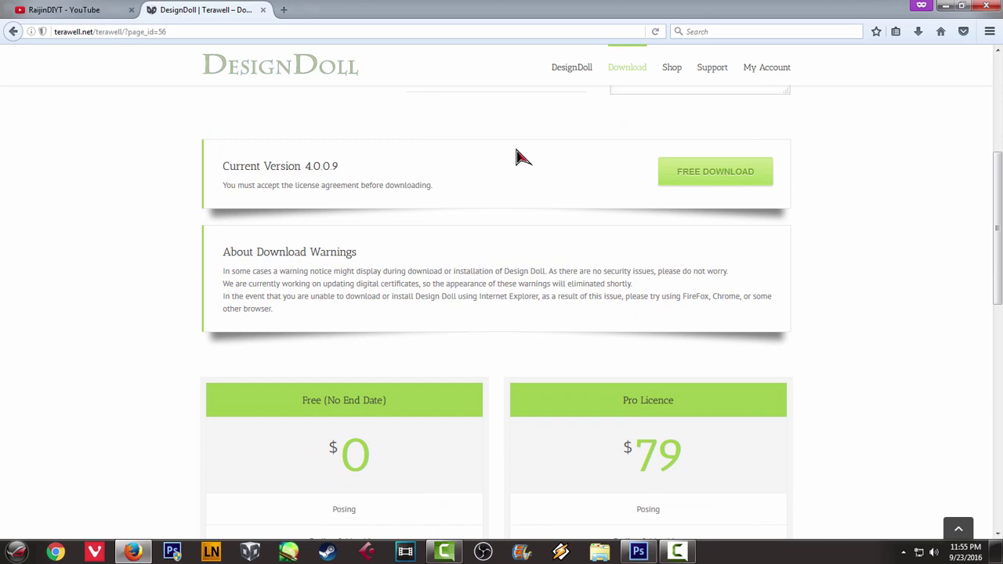
Compare the feature lists of the Free and Pro Licence editions on the Download page
scroll(817, 153, down, 3)
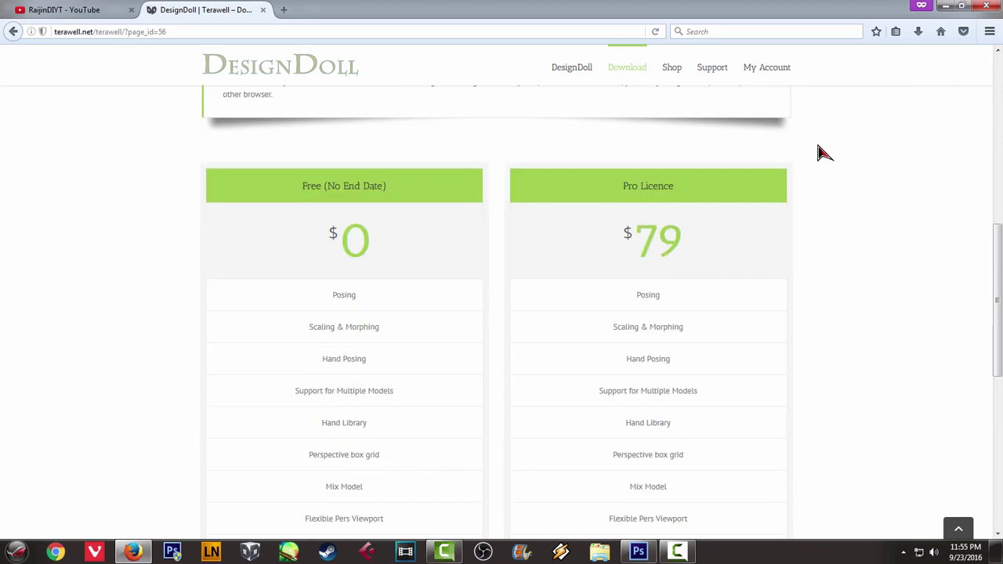
scroll(694, 198, down, 1)
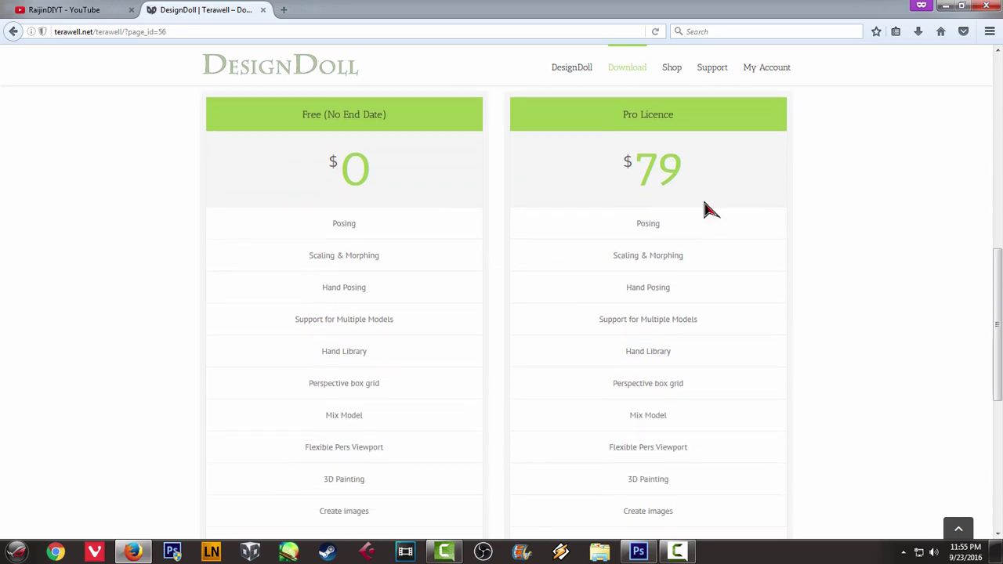
scroll(724, 210, down, 1)
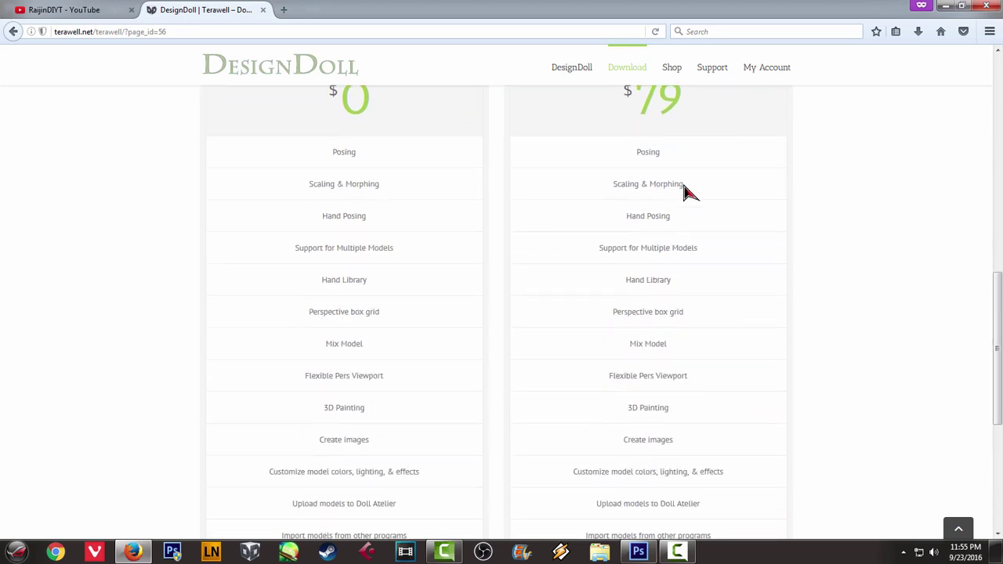
scroll(703, 210, down, 4)
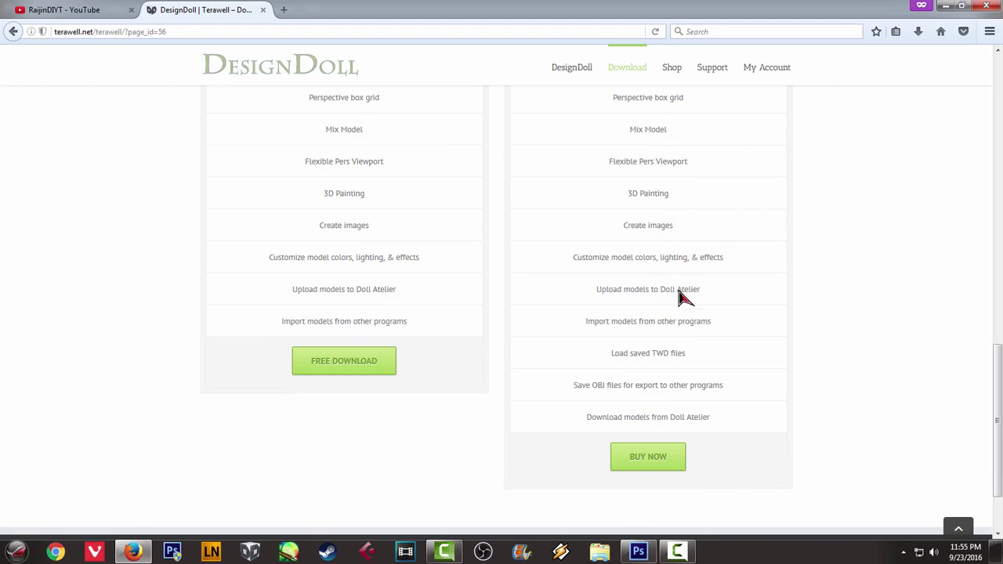
scroll(697, 307, up, 3)
scroll(693, 307, up, 4)
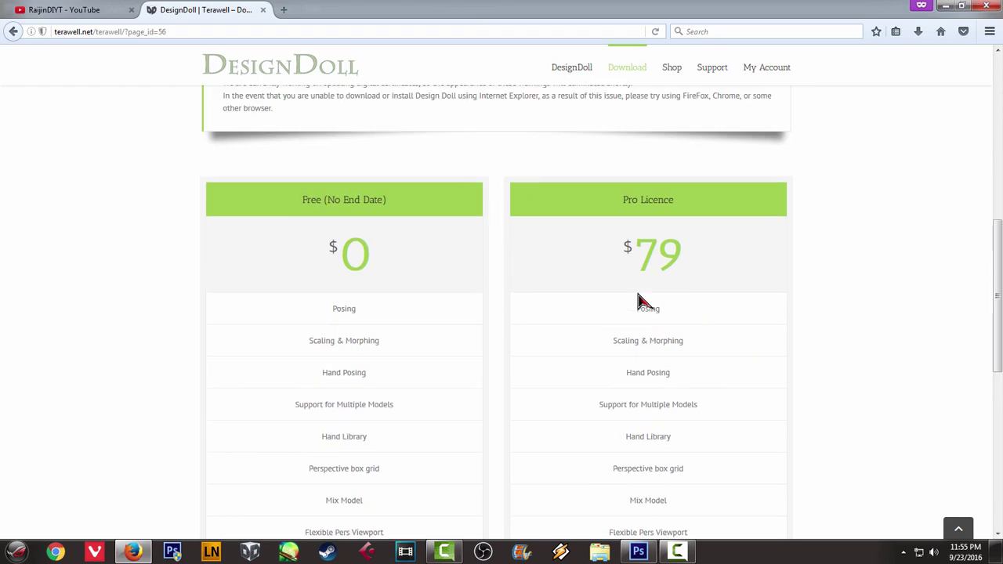
scroll(519, 297, down, 2)
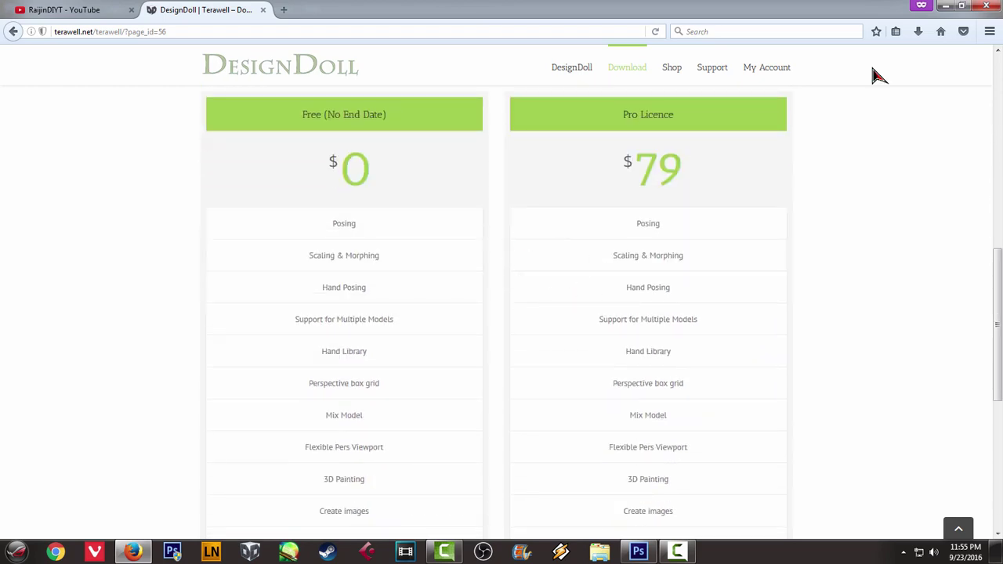
Return to the fight sketch in Photoshop and dismiss the Windows color scheme prompt without choosing an option
click(949, 11)
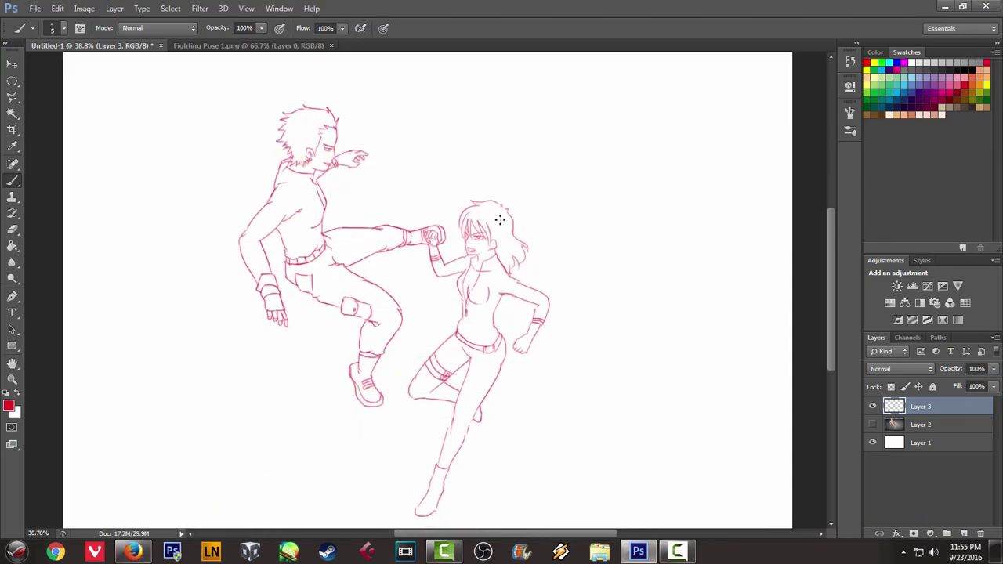
scroll(500, 220, down, 2)
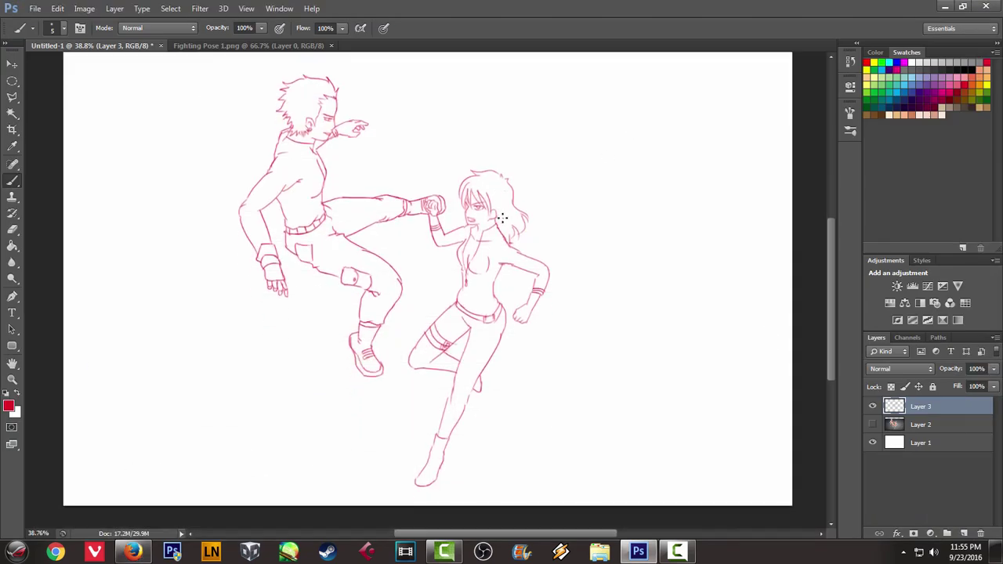
scroll(502, 218, up, 1)
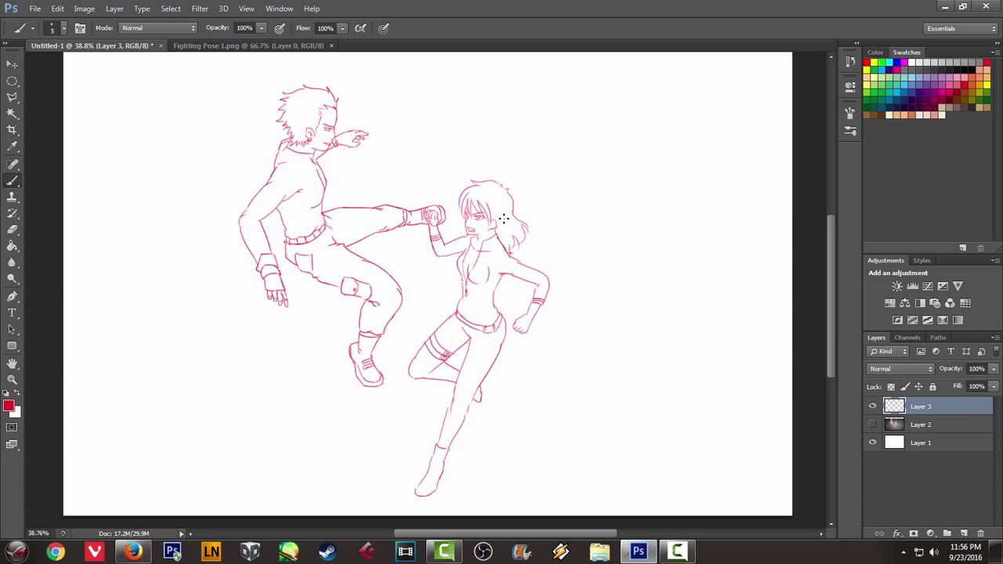
scroll(504, 218, down, 1)
scroll(504, 218, up, 2)
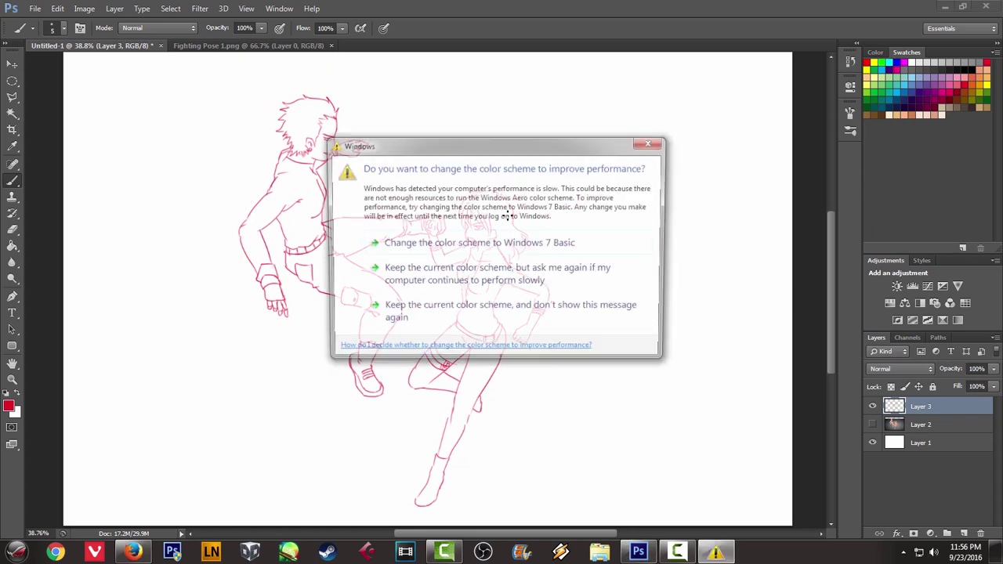
click(652, 143)
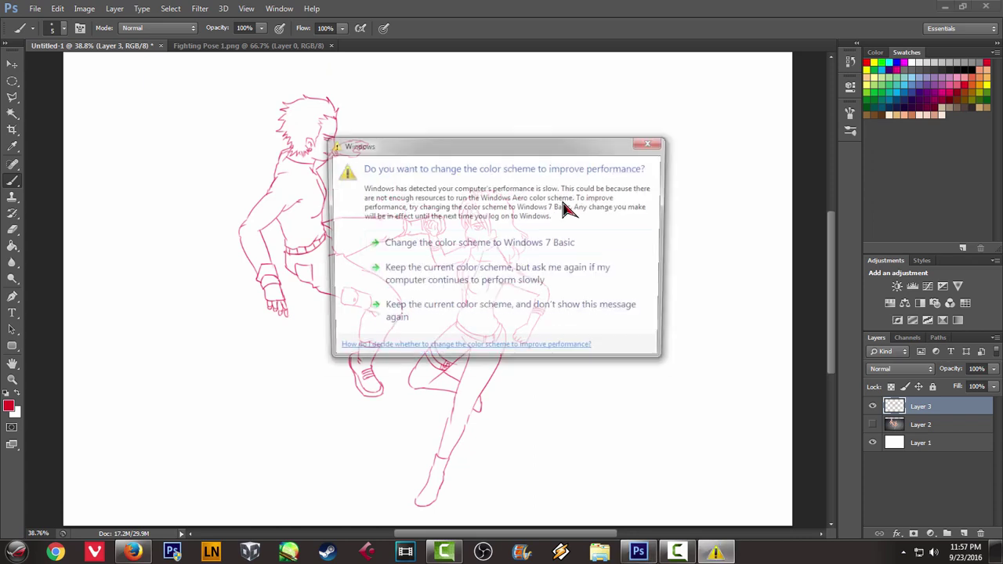
click(652, 144)
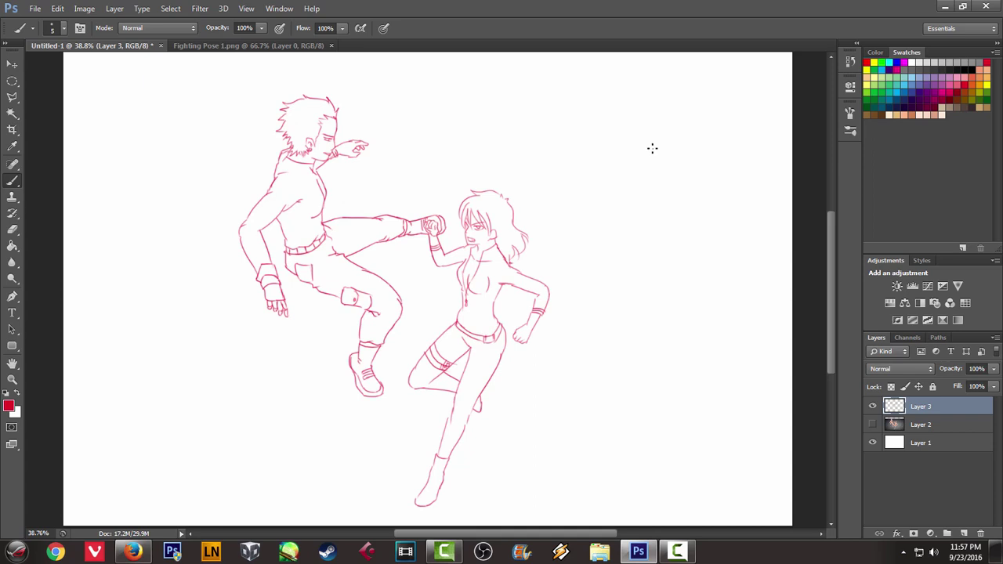